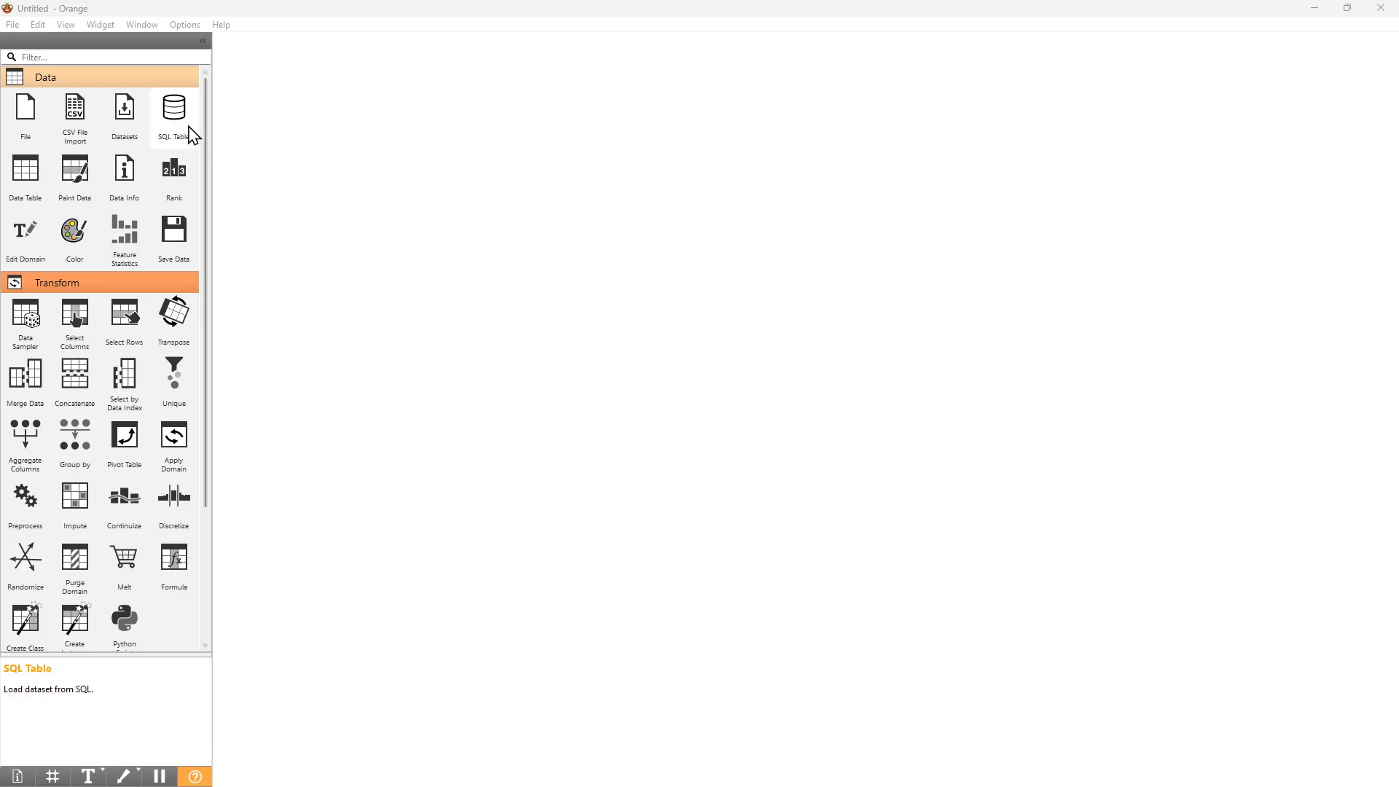
# - Add a Datasets widget to the canvas and load the Pima Indians Diabetes dataset, searching for "pima"
pyautogui.moveTo(124, 113); pyautogui.dragTo(291, 264)
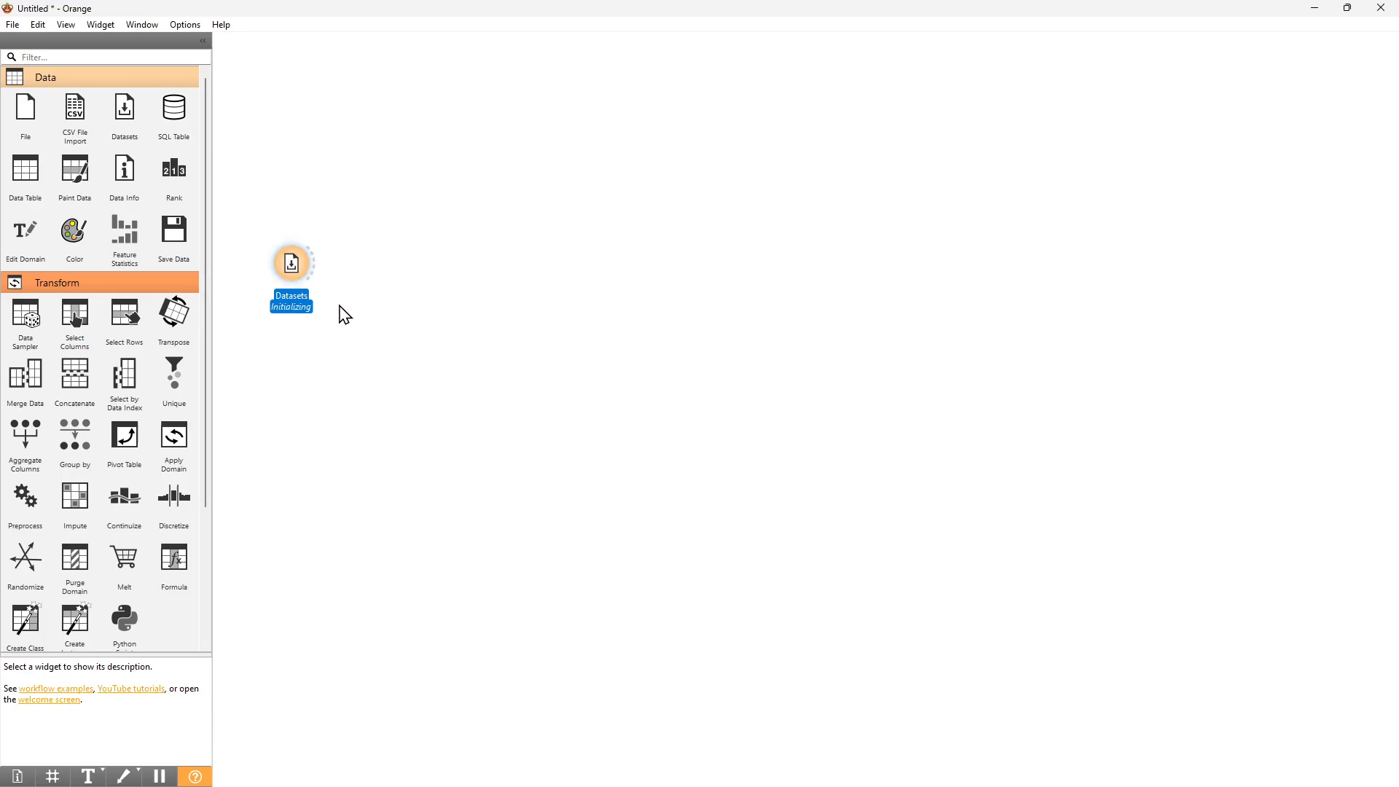
pyautogui.doubleClick(299, 264)
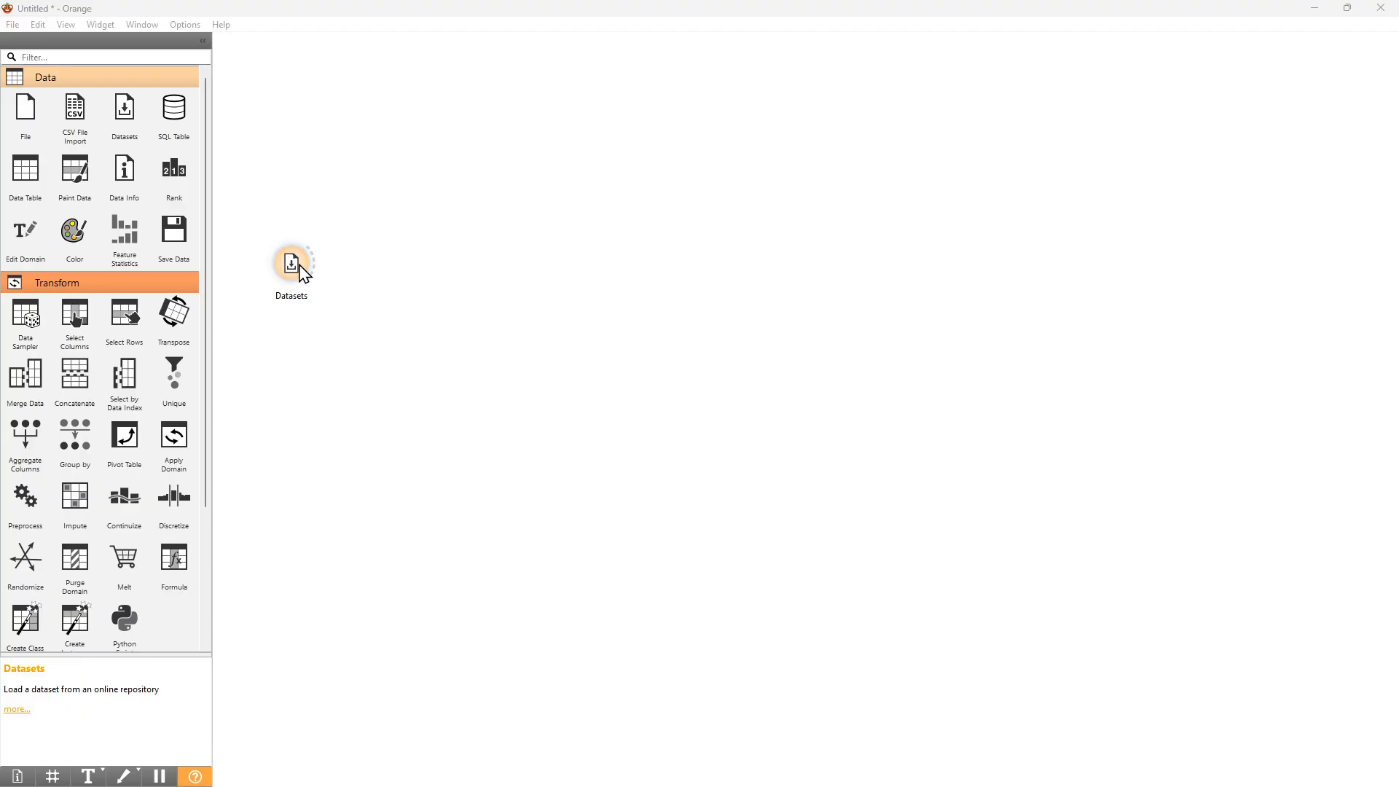
pyautogui.moveTo(707, 233); pyautogui.dragTo(1047, 128)
pyautogui.click(654, 142)
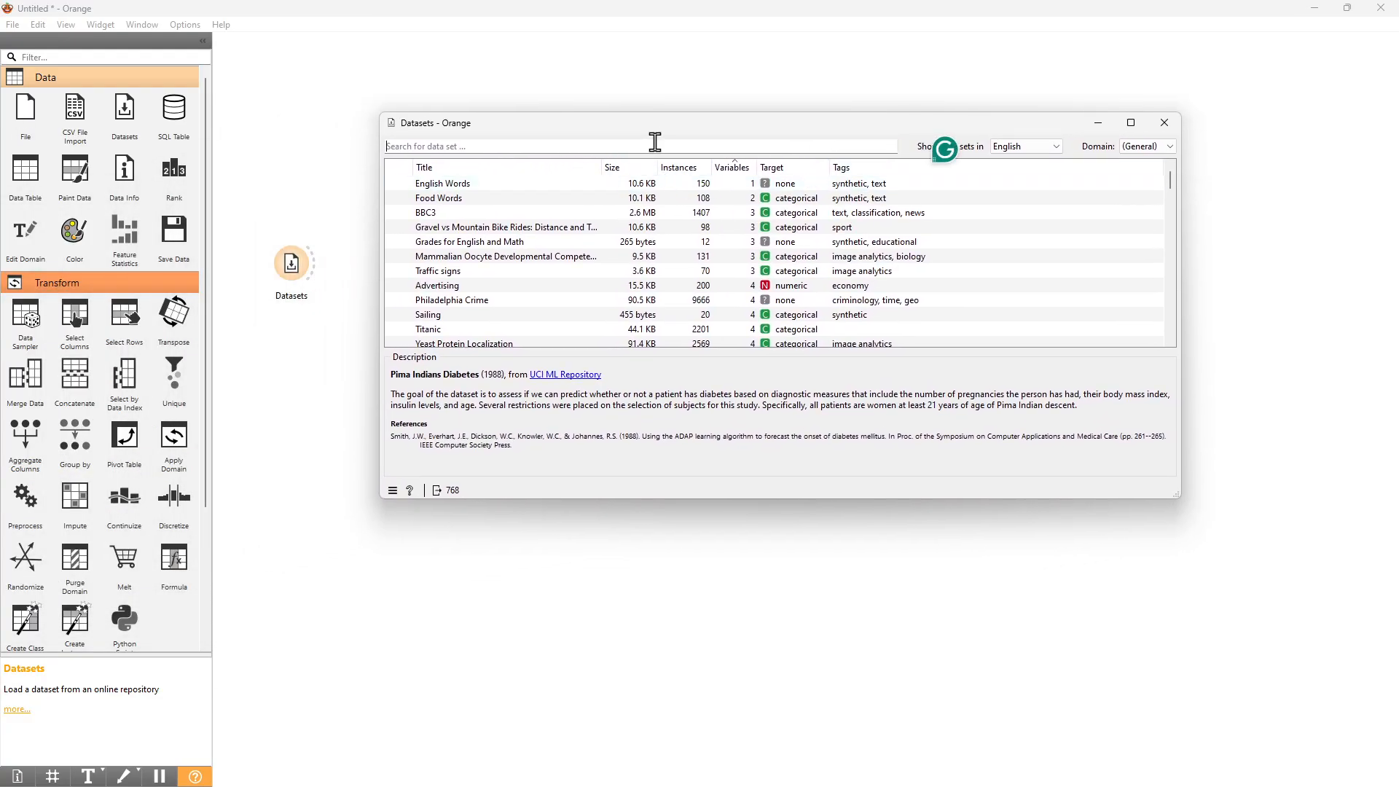
pyautogui.write('pima')
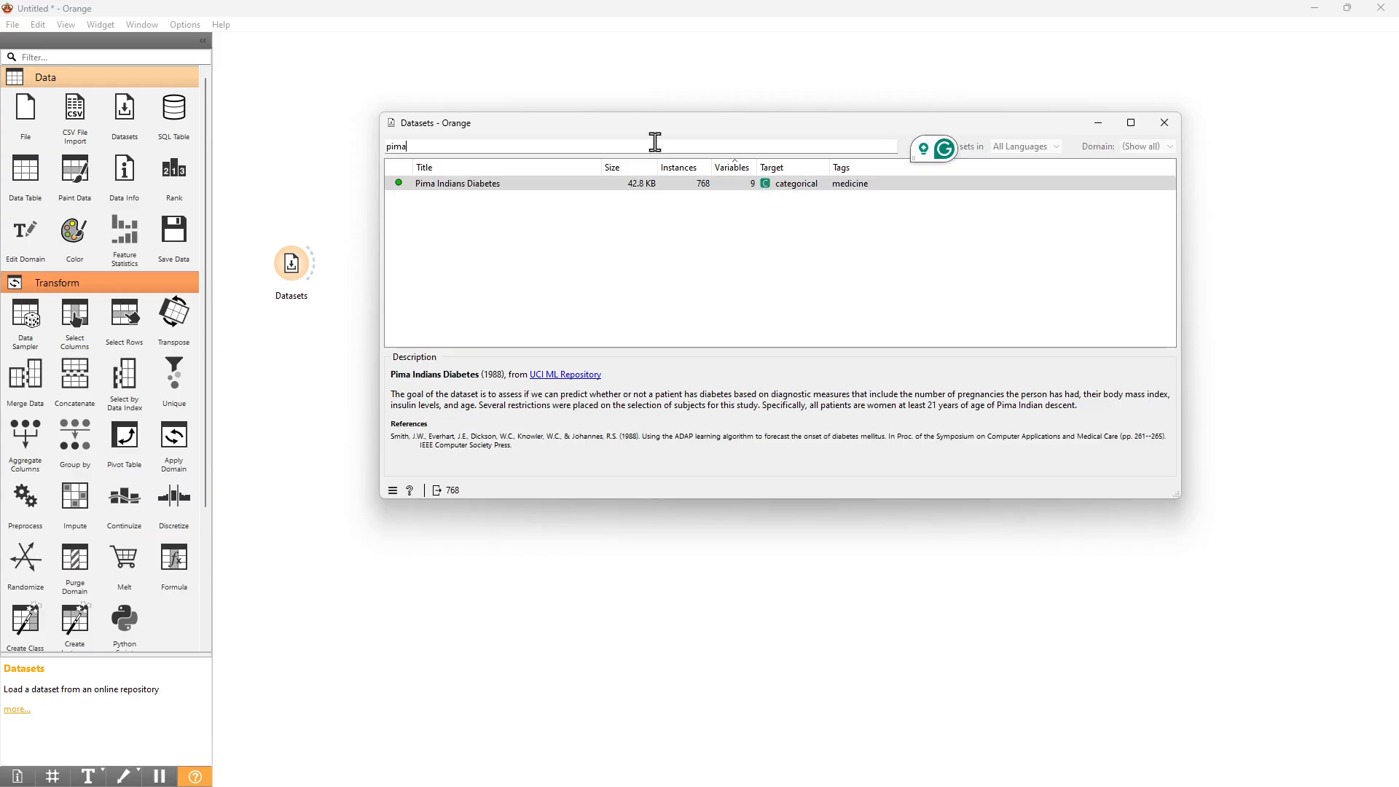
pyautogui.click(438, 188)
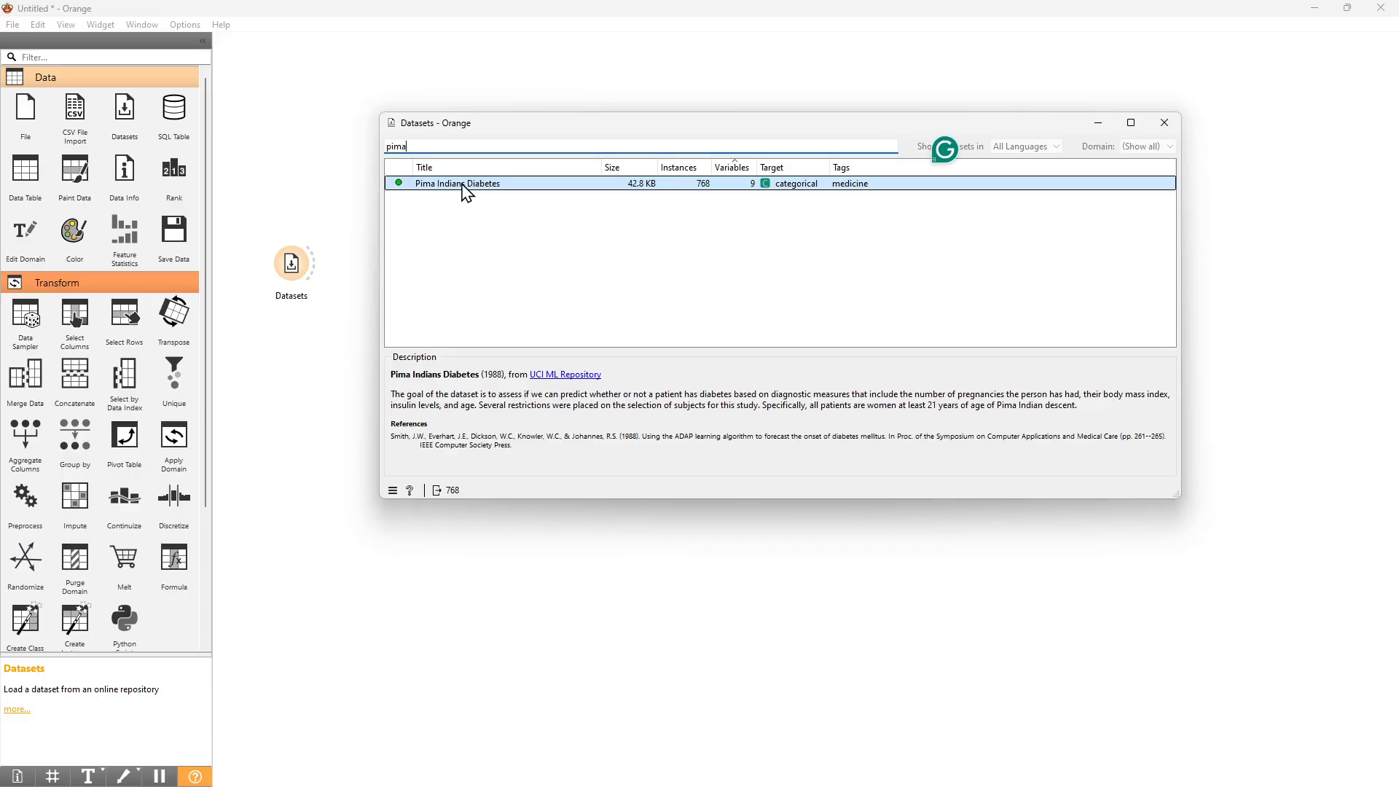
pyautogui.click(685, 193)
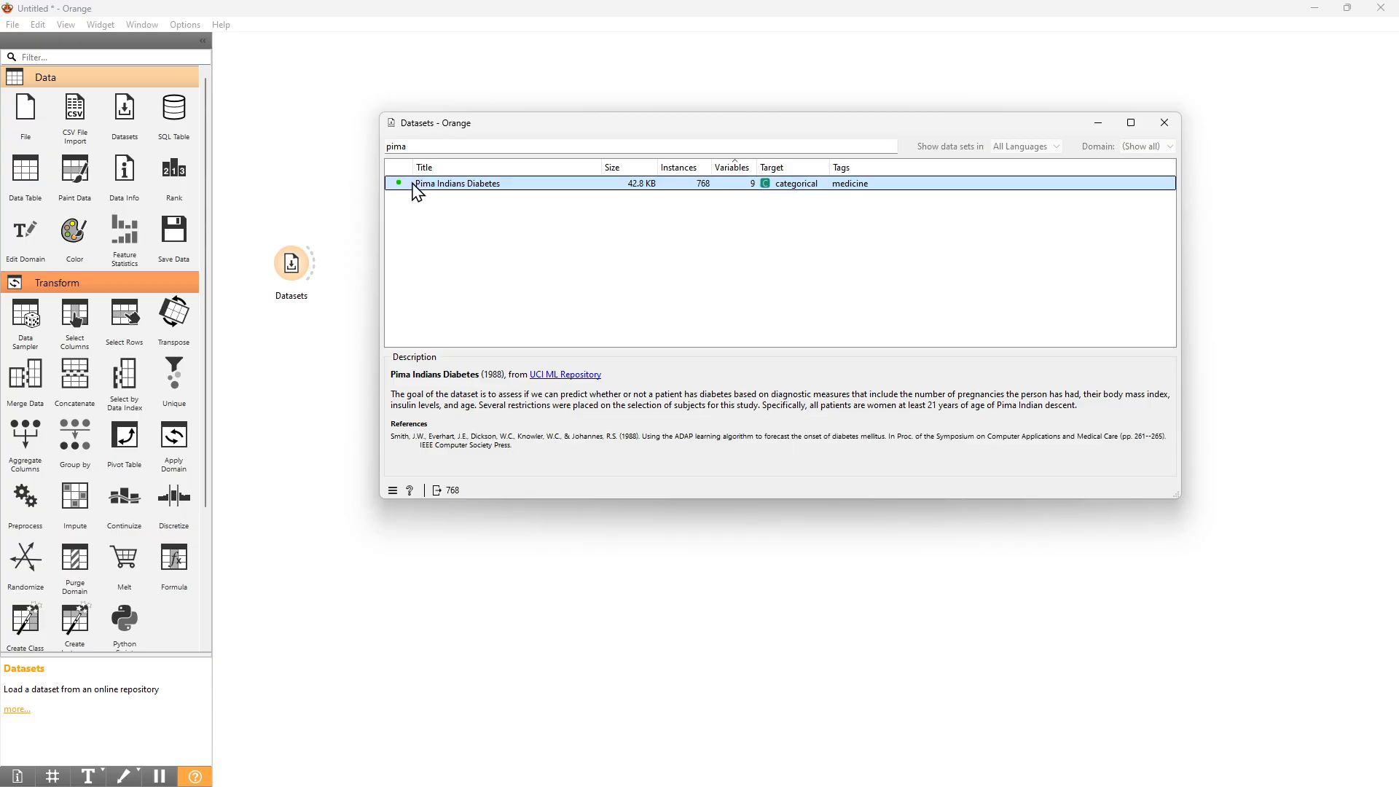
pyautogui.click(1163, 123)
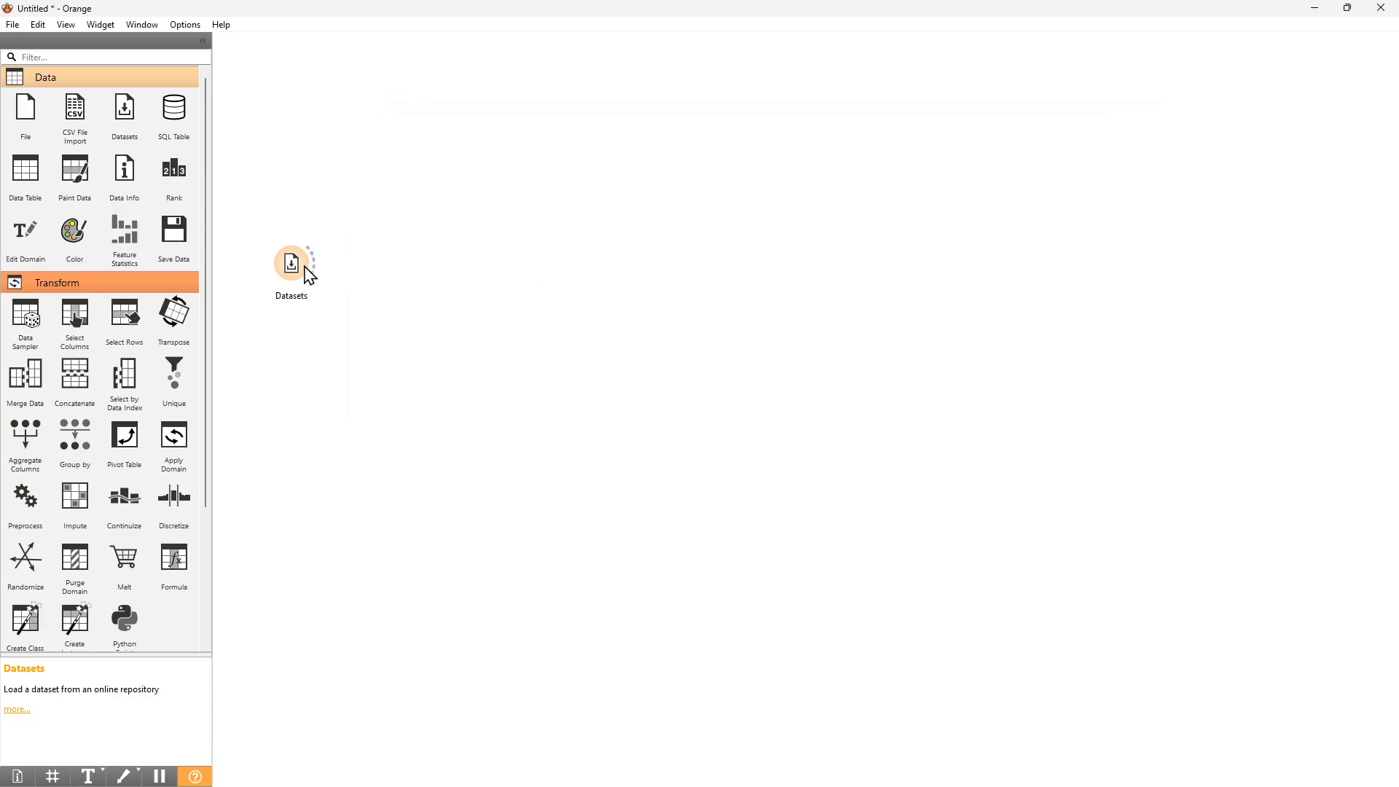
# - Connect a Data Table widget to Datasets and examine the dataset's rows with all columns from Outcome to Age in view
pyautogui.moveTo(25, 172); pyautogui.dragTo(352, 225)
pyautogui.moveTo(316, 275); pyautogui.dragTo(380, 230)
pyautogui.doubleClick(351, 225)
pyautogui.moveTo(715, 179); pyautogui.dragTo(856, 182)
pyautogui.moveTo(724, 175); pyautogui.dragTo(812, 165)
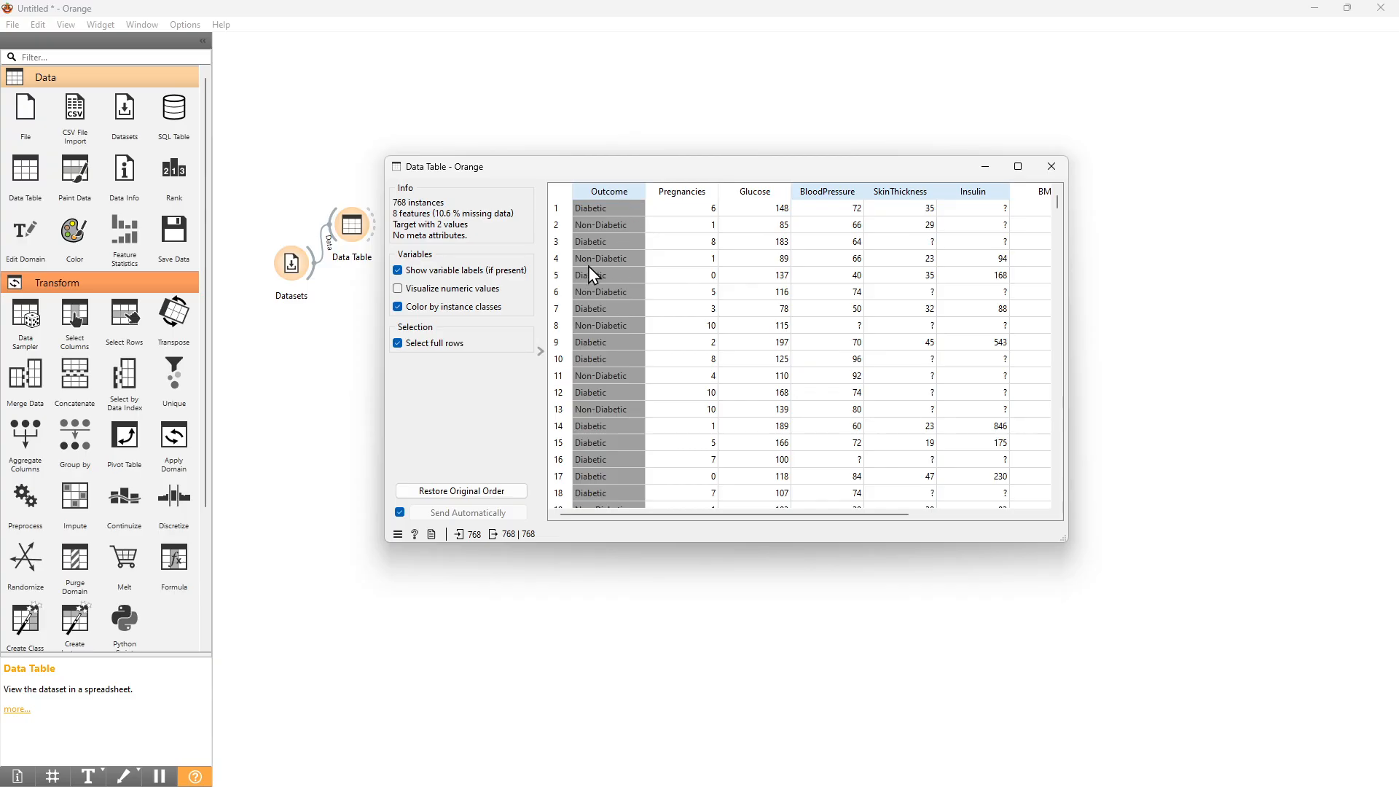
pyautogui.moveTo(1066, 280); pyautogui.dragTo(1329, 286)
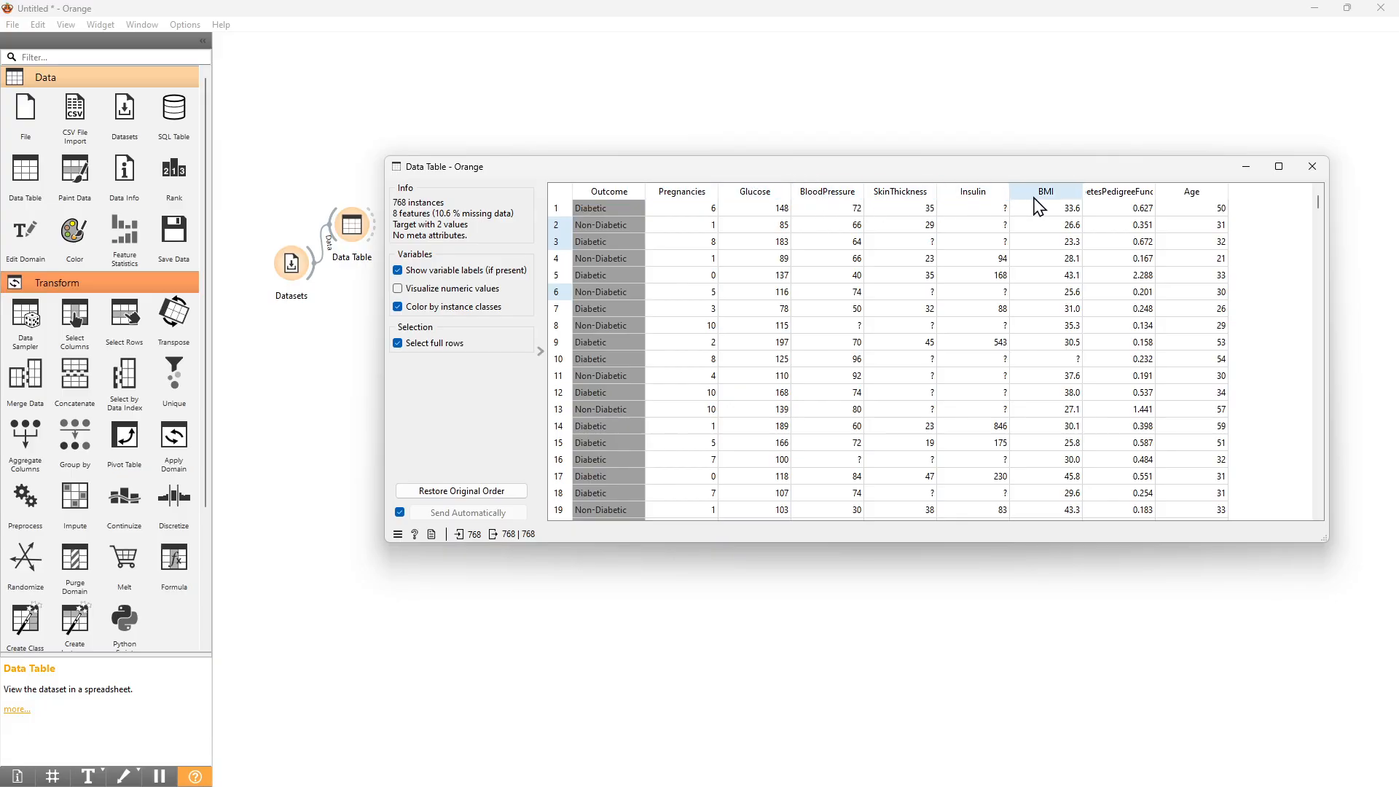
pyautogui.moveTo(1158, 191)
pyautogui.mouseDown()
pyautogui.moveTo(1231, 193)
pyautogui.moveTo(1155, 195)
pyautogui.mouseUp()
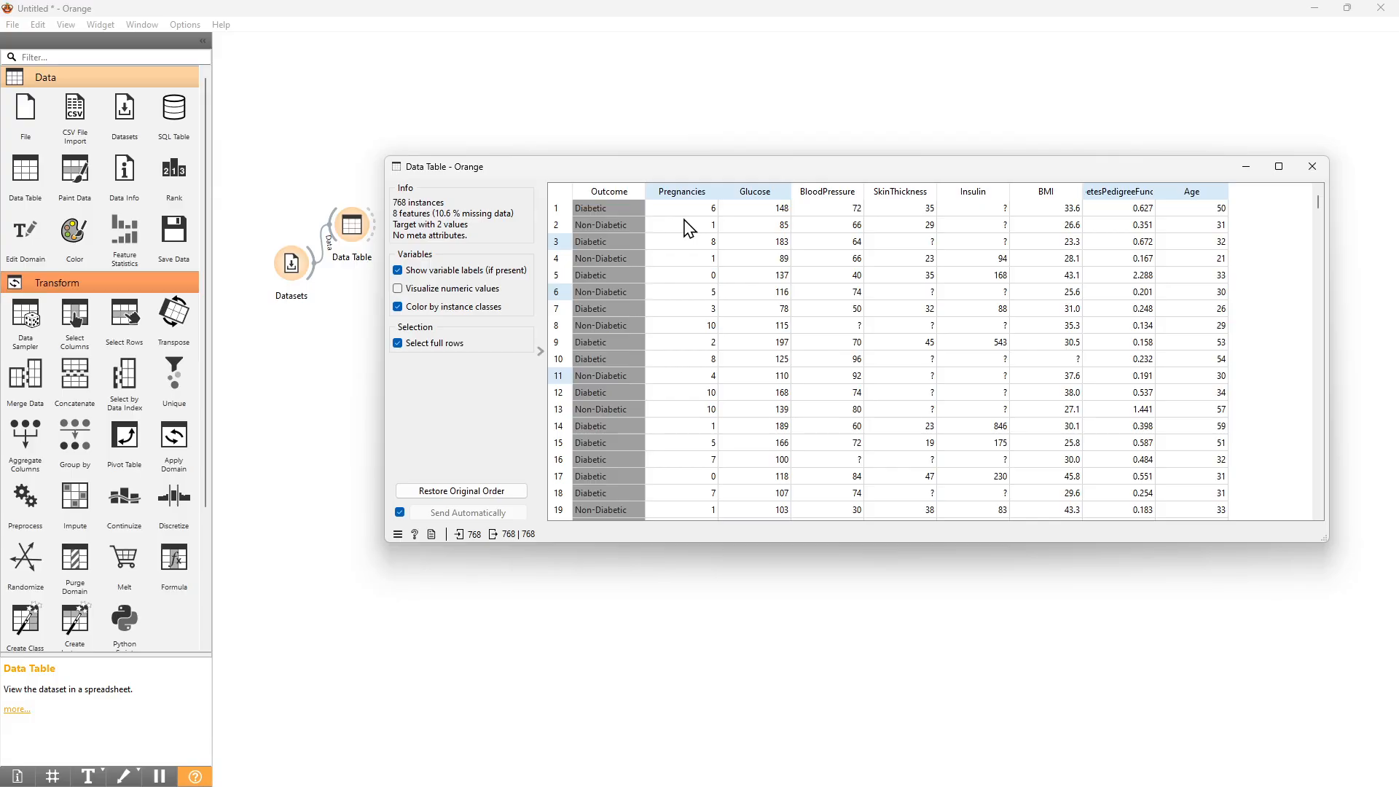
pyautogui.click(1319, 174)
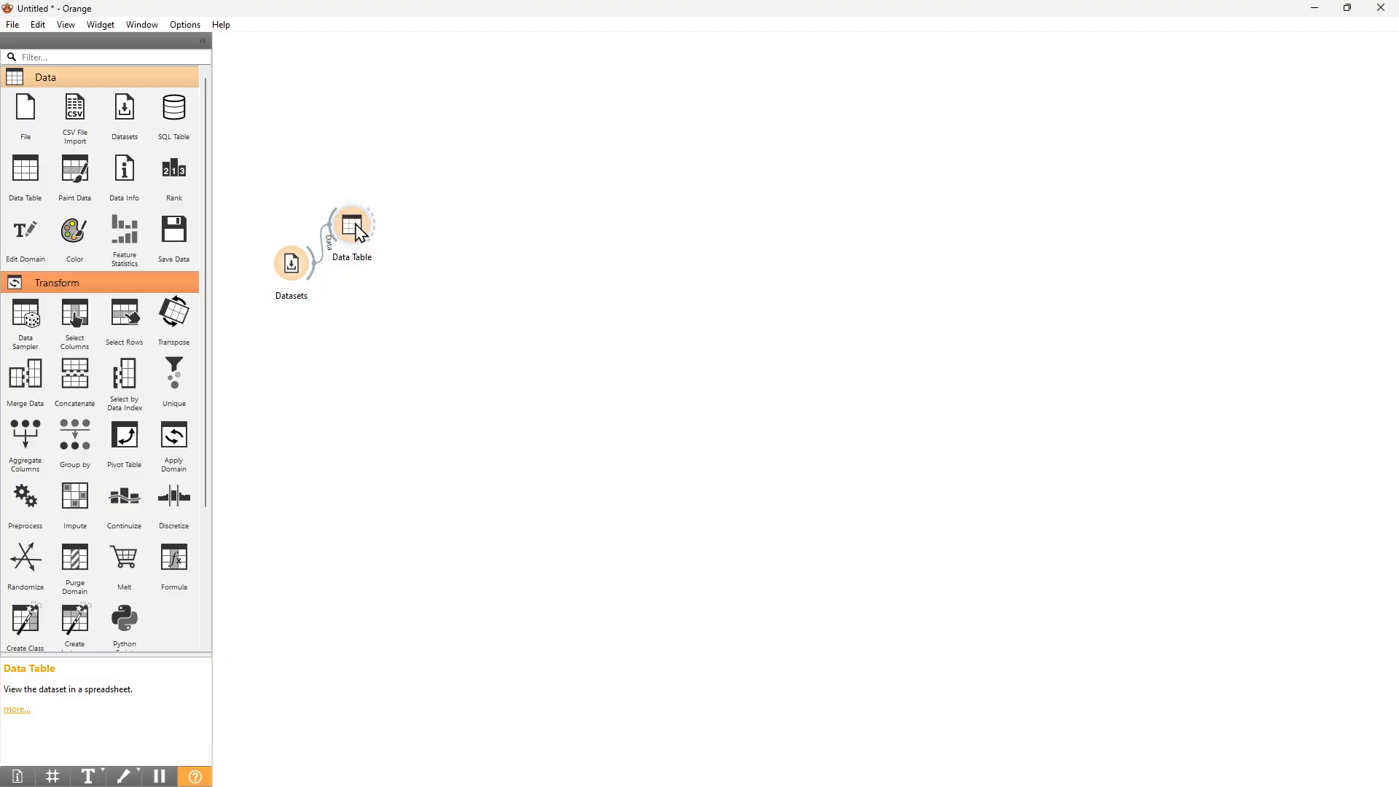
# - Connect a Feature Statistics widget to Datasets, below a raised Data Table, and review each variable's distribution and missing values
pyautogui.moveTo(359, 231); pyautogui.dragTo(364, 169)
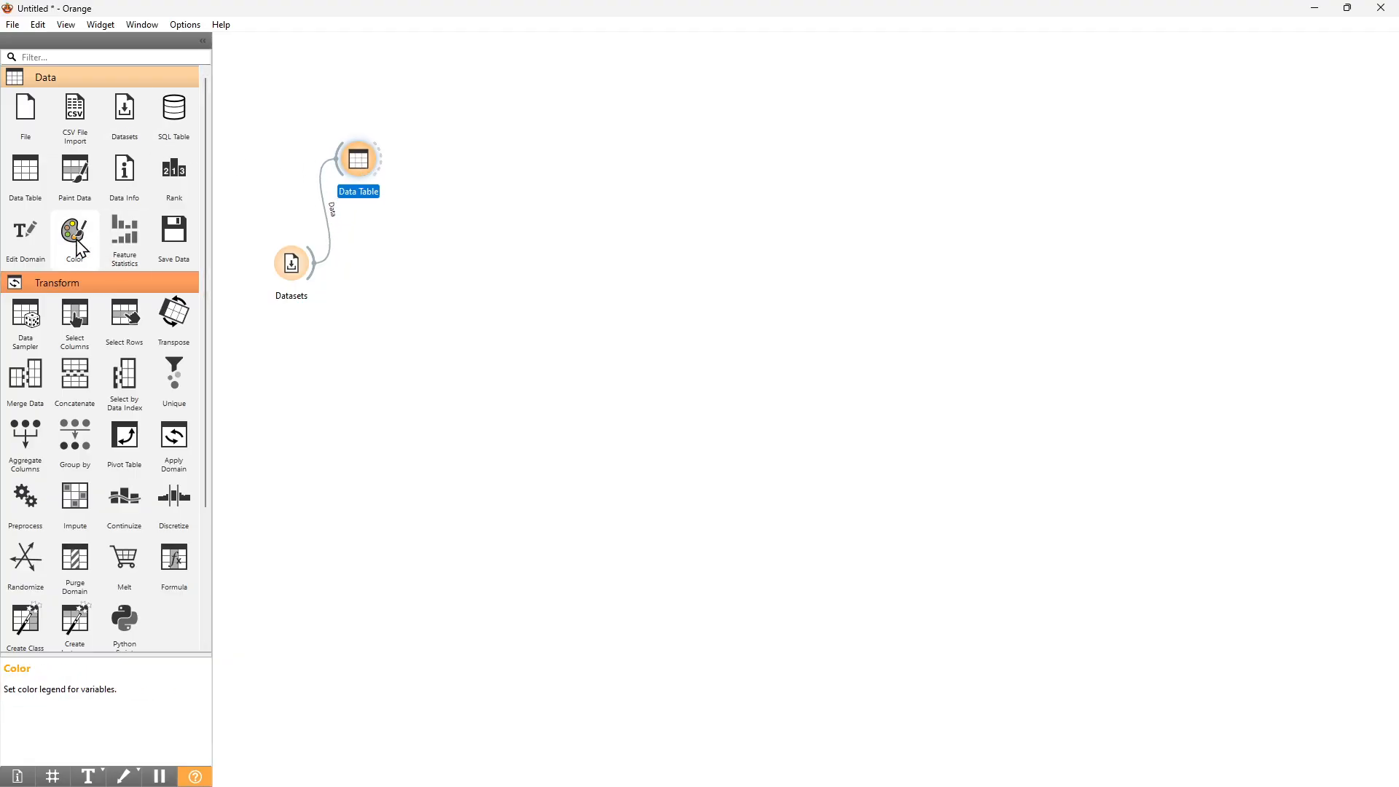
pyautogui.moveTo(136, 246)
pyautogui.mouseDown()
pyautogui.moveTo(452, 311)
pyautogui.moveTo(378, 281)
pyautogui.moveTo(376, 295)
pyautogui.mouseUp()
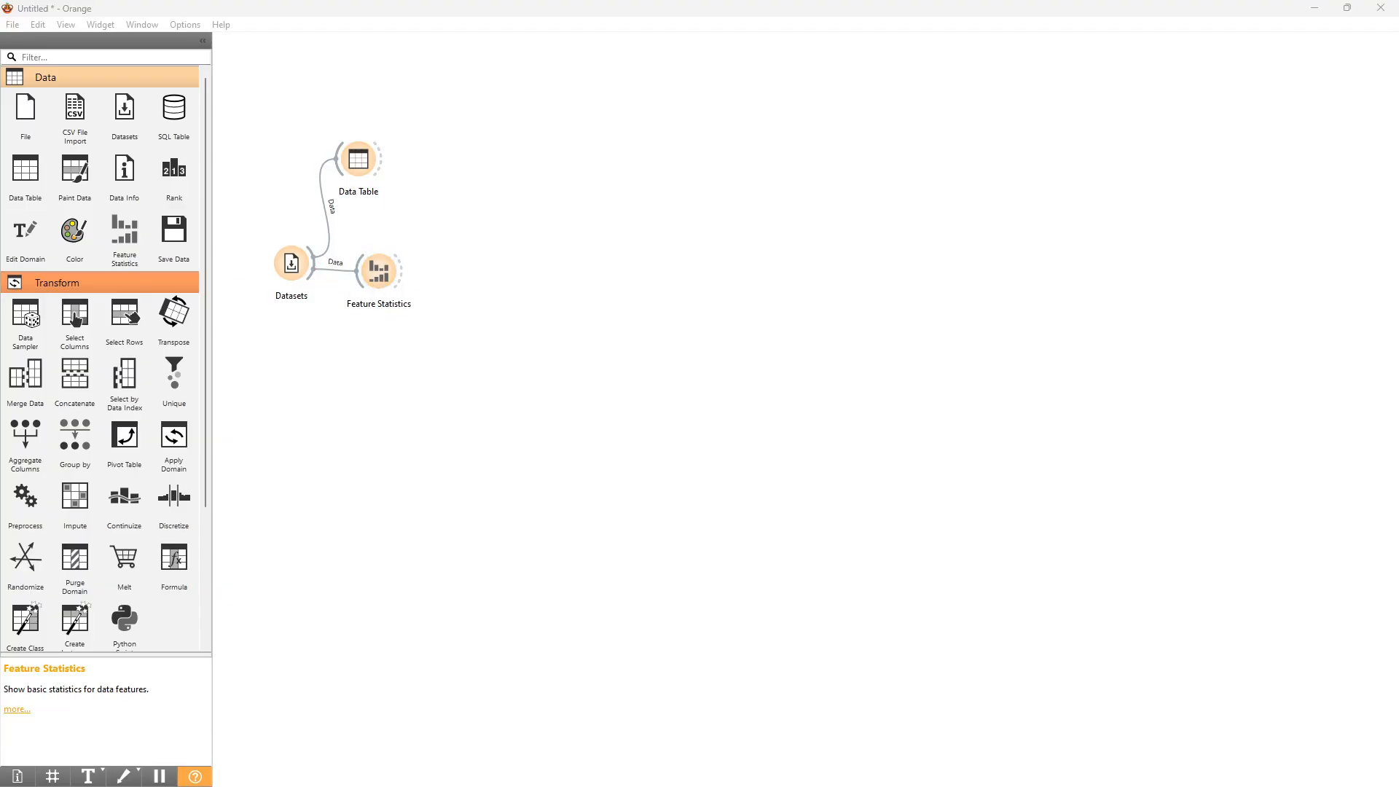
pyautogui.doubleClick(378, 271)
pyautogui.scroll(-5, 557, 178)
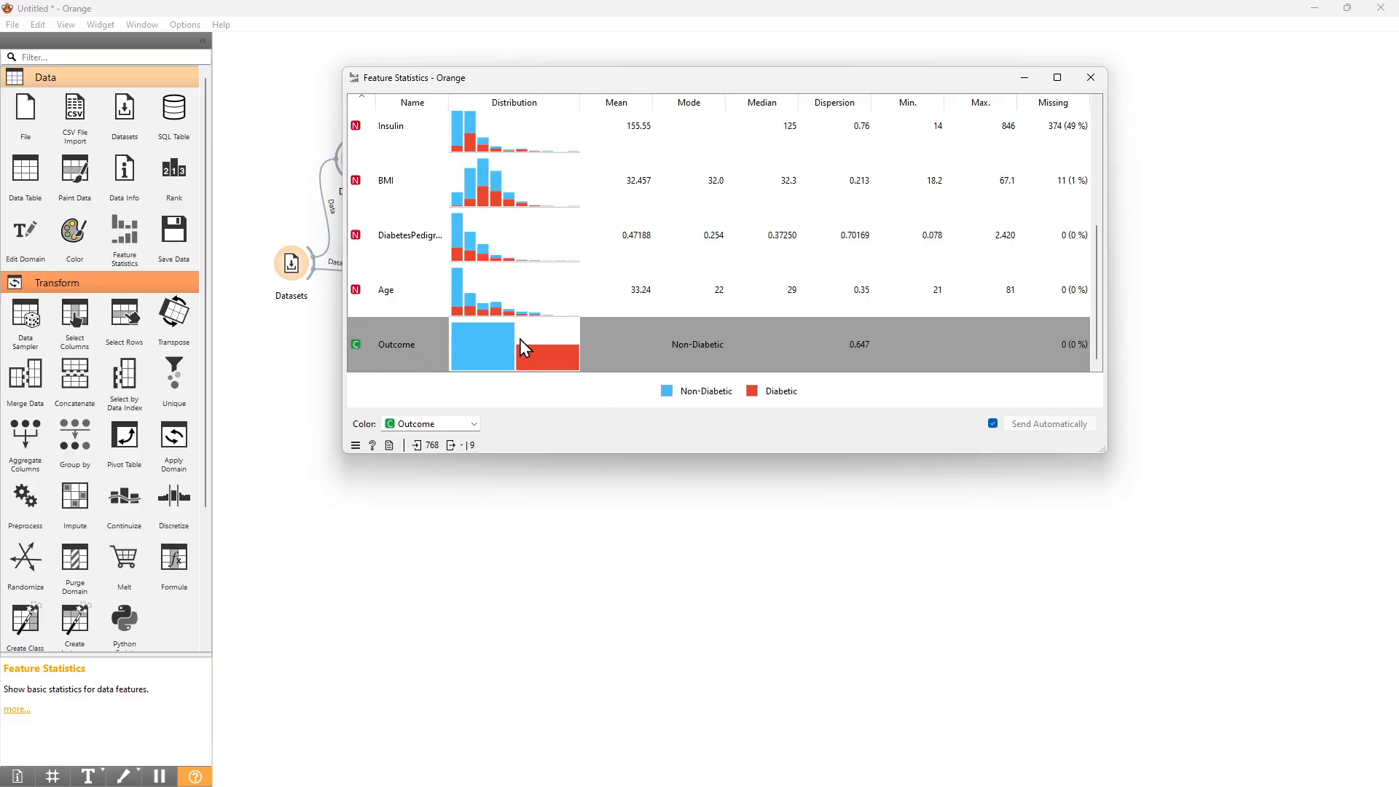
pyautogui.scroll(5, 518, 313)
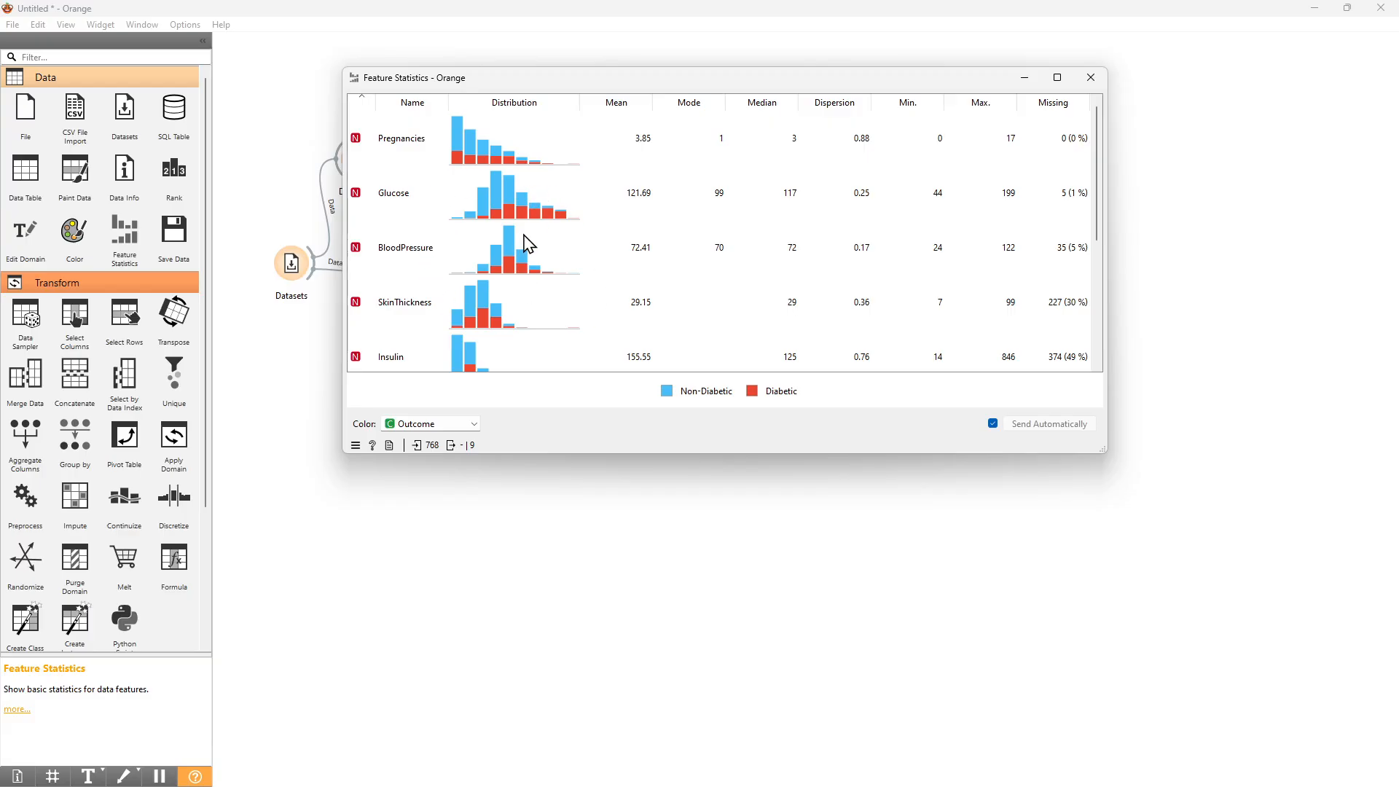
pyautogui.scroll(-5, 536, 292)
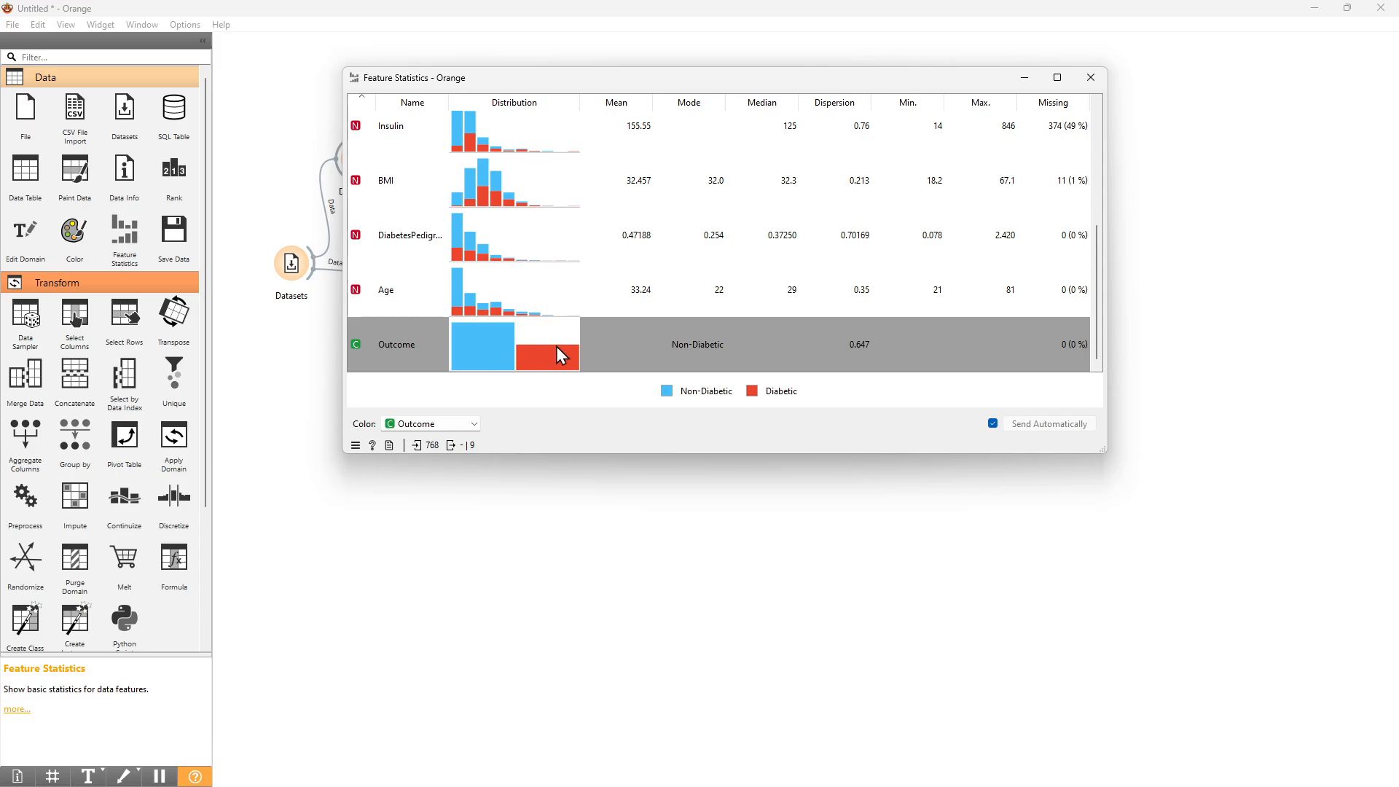
pyautogui.click(1089, 80)
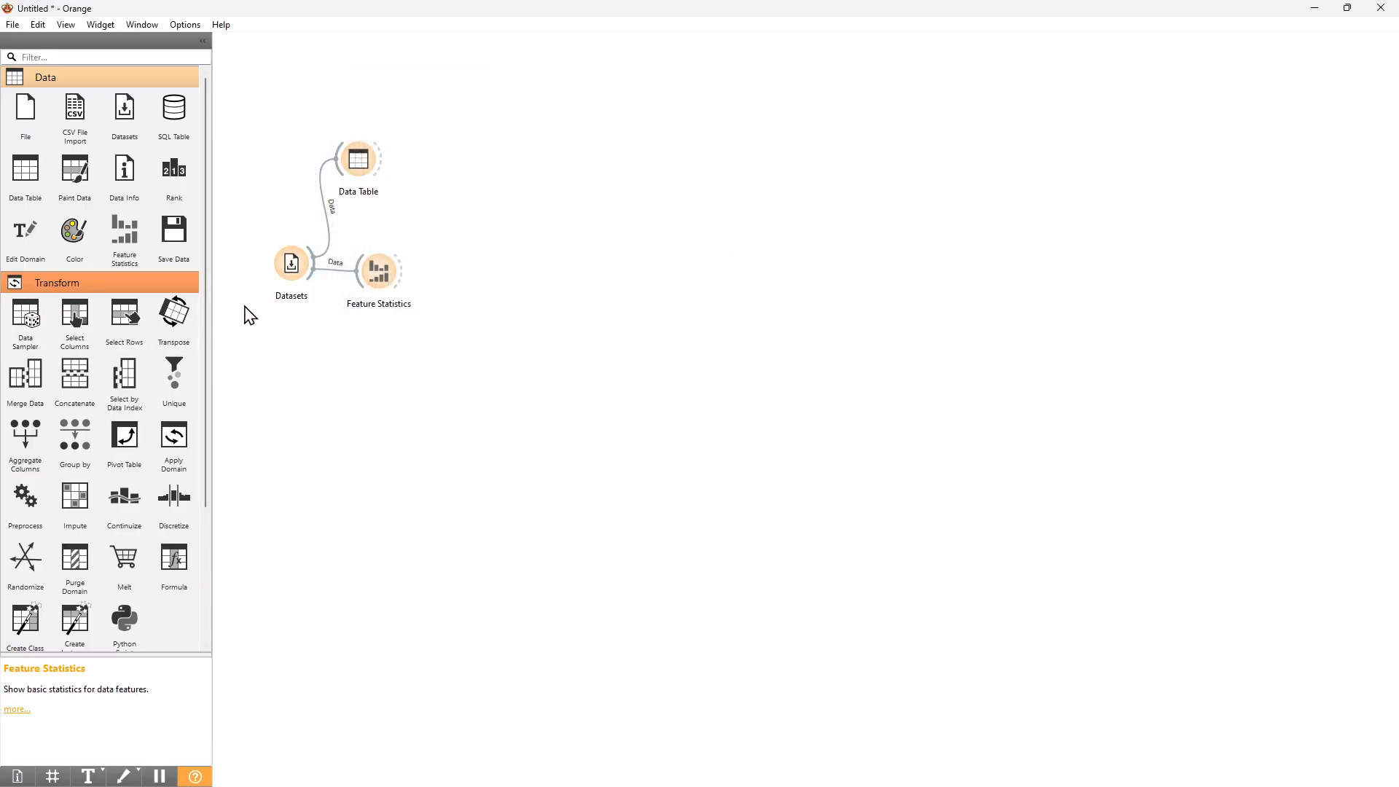
# - Connect a Data Info widget to Datasets above the Data Table and check the dataset's basic properties
pyautogui.moveTo(125, 174); pyautogui.dragTo(349, 86)
pyautogui.moveTo(315, 272); pyautogui.dragTo(349, 84)
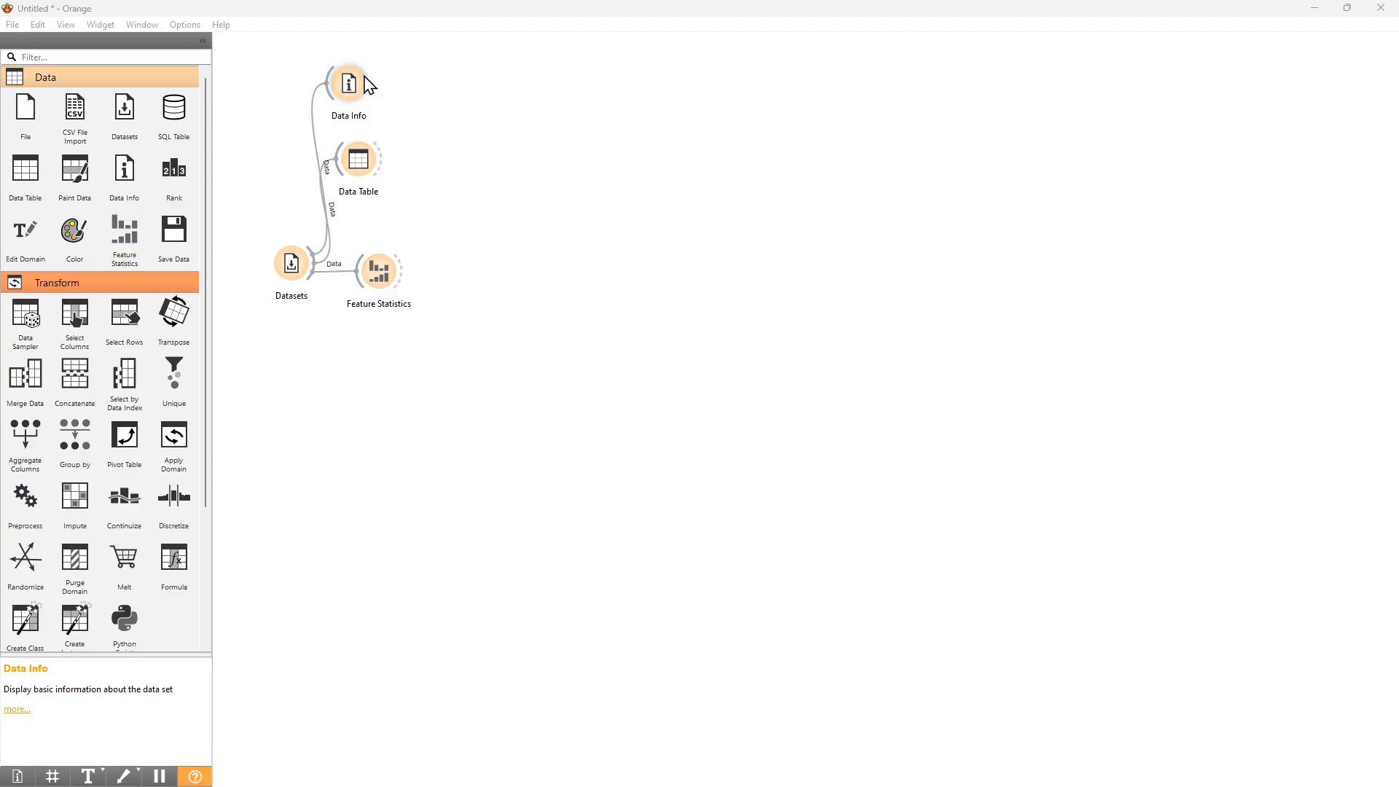
pyautogui.moveTo(0, 83); pyautogui.dragTo(651, 90)
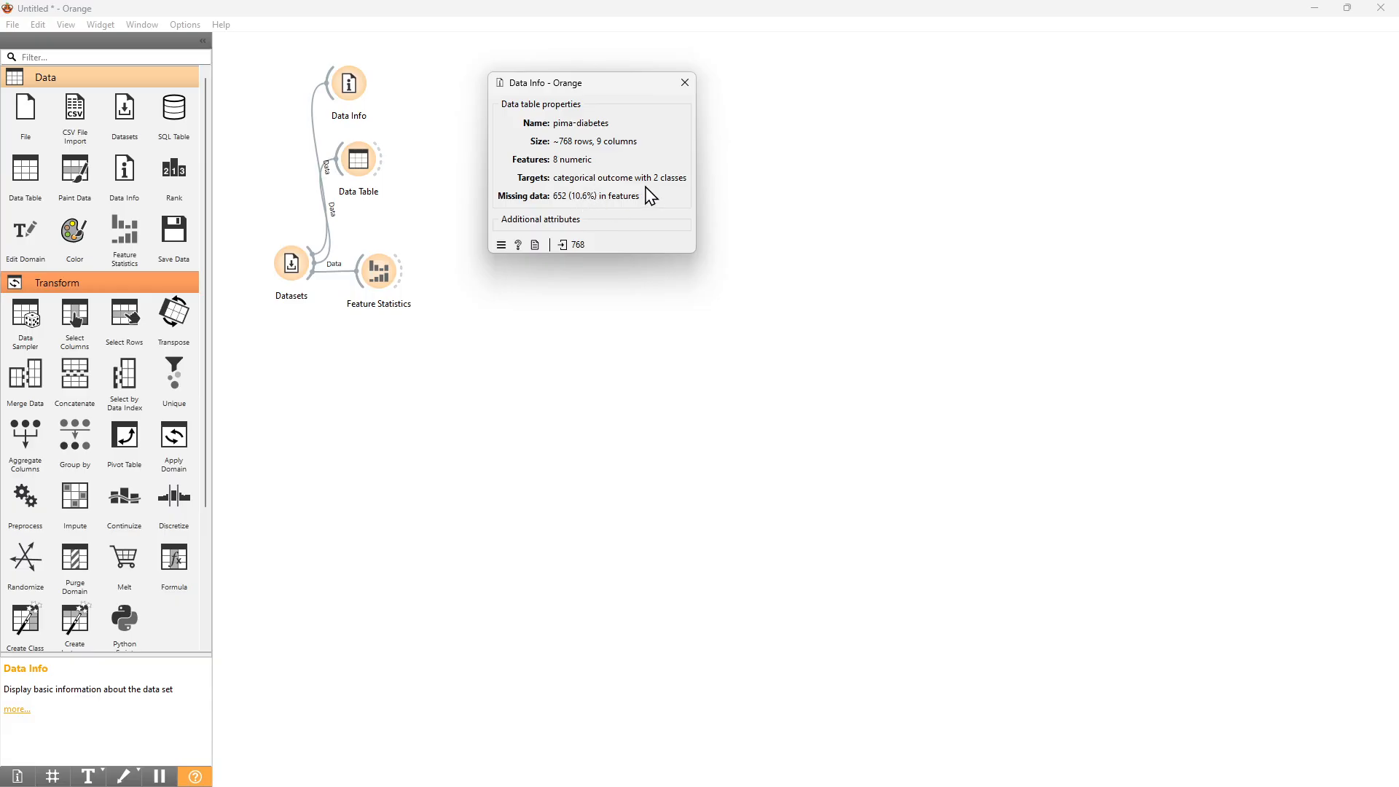
pyautogui.click(684, 83)
pyautogui.moveTo(371, 159); pyautogui.dragTo(400, 163)
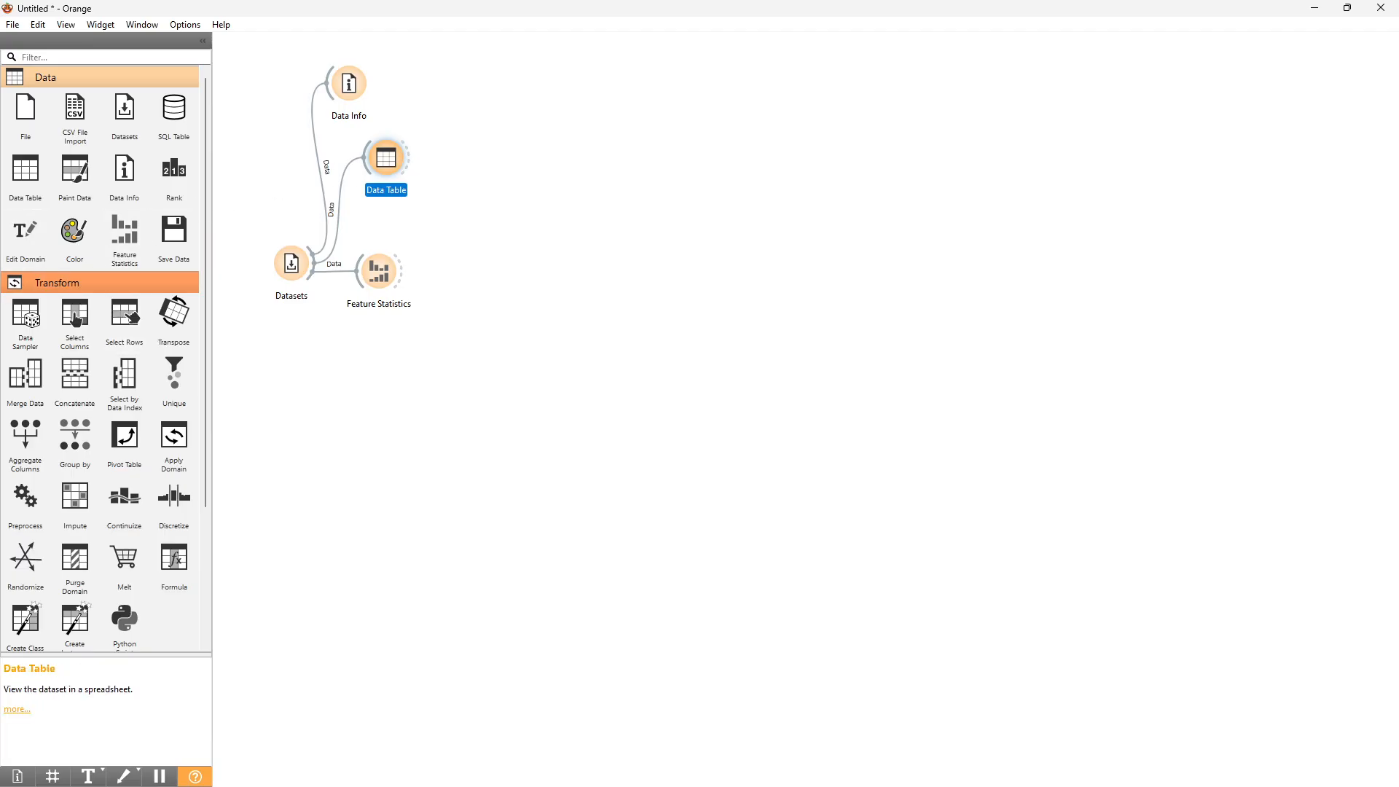
# - Add a Logistic Regression model widget to the canvas below Feature Statistics
pyautogui.click(100, 284)
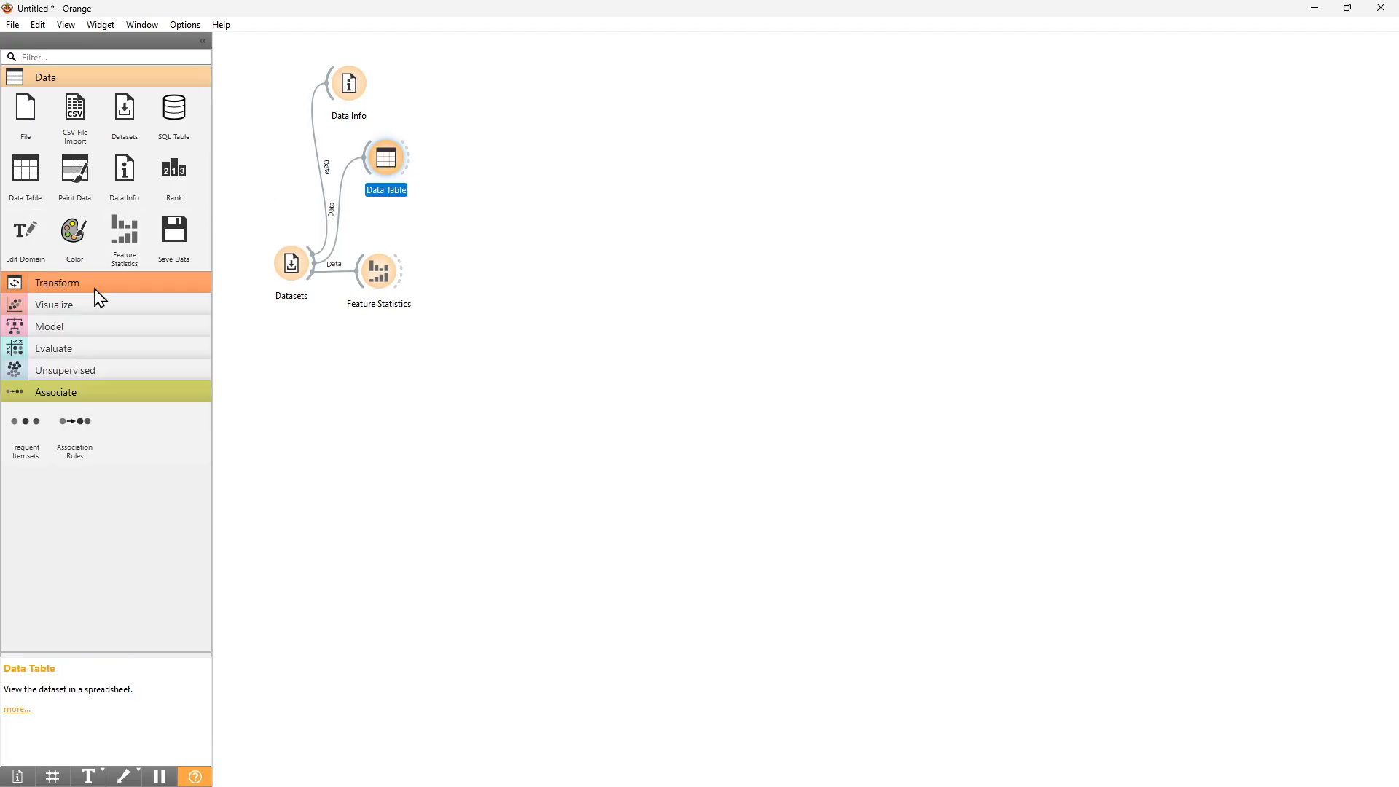
pyautogui.click(68, 326)
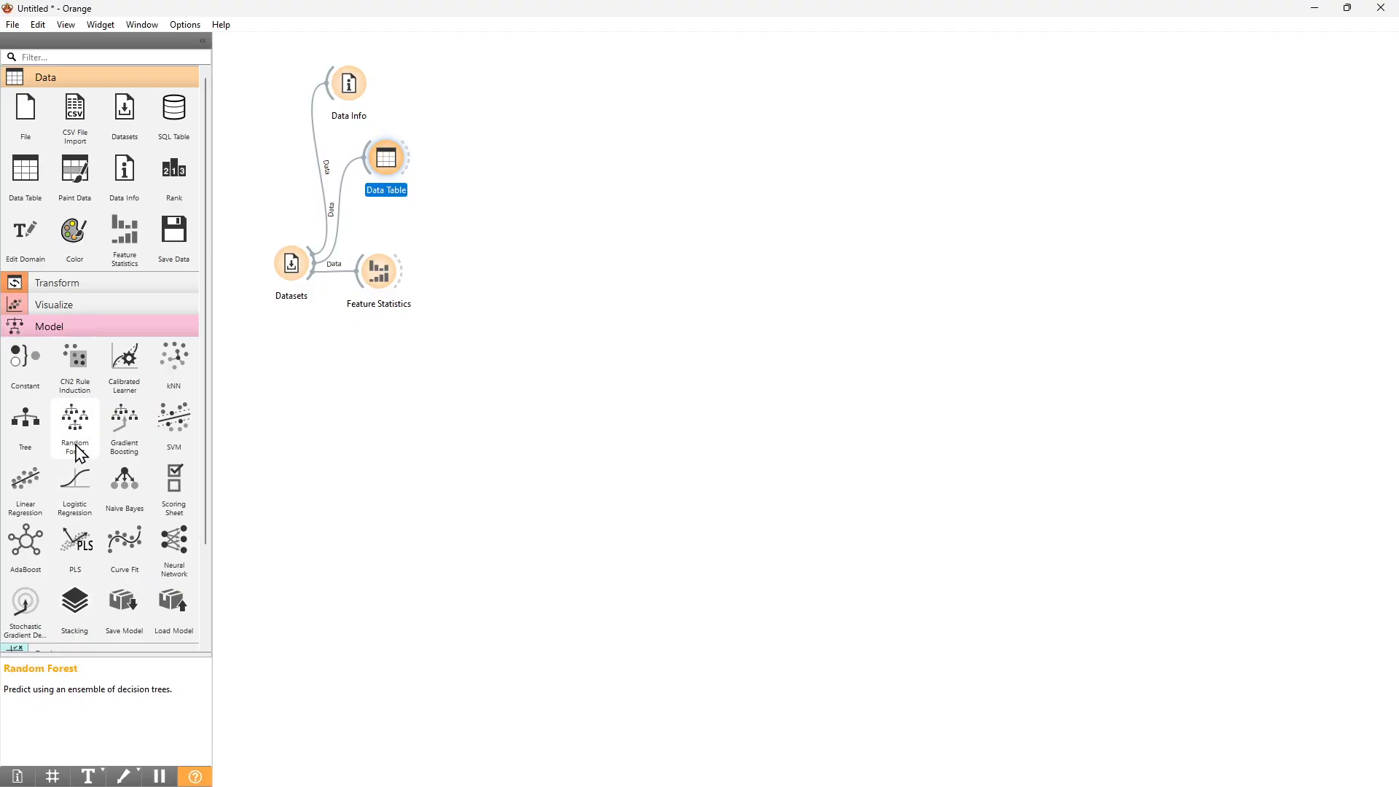
pyautogui.scroll(-1, 120, 496)
pyautogui.scroll(1, 120, 495)
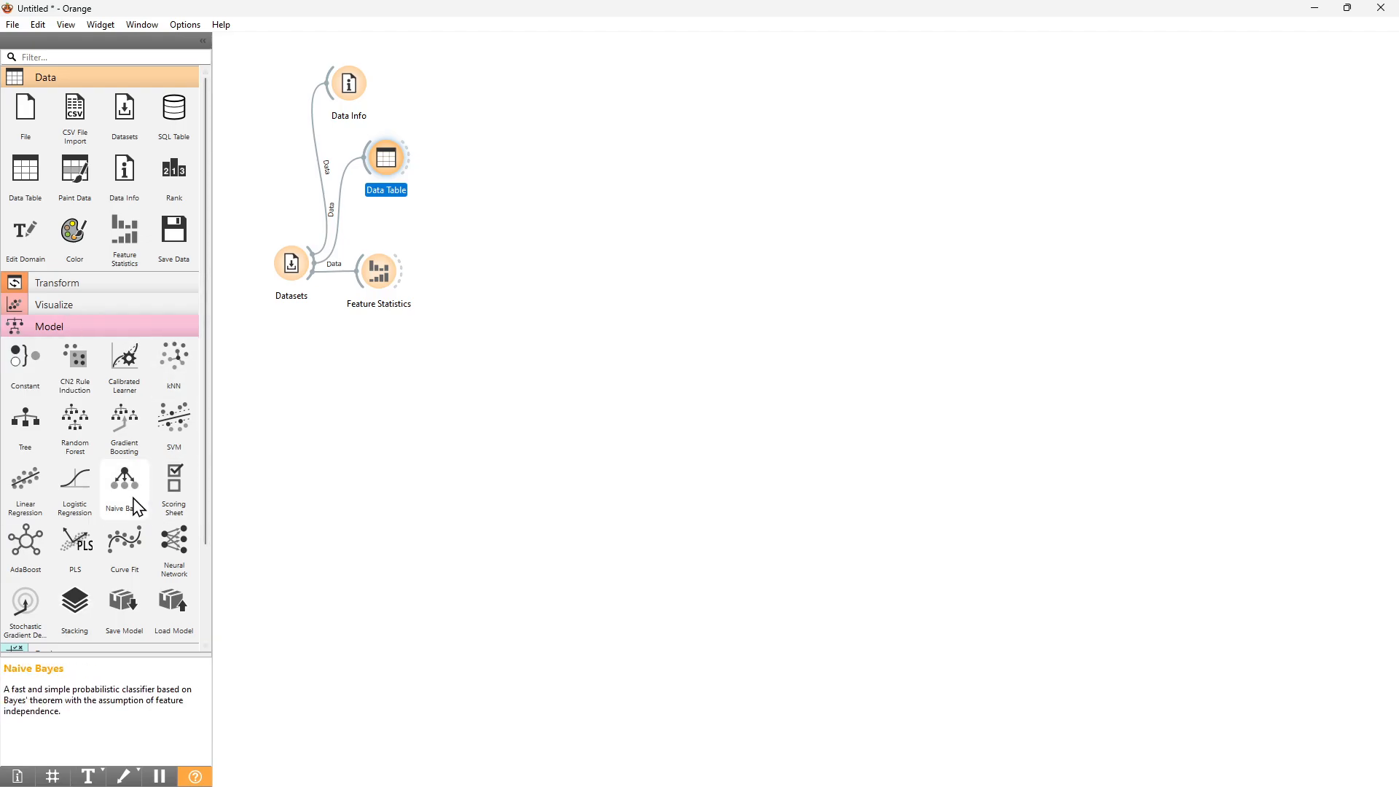
pyautogui.moveTo(137, 508)
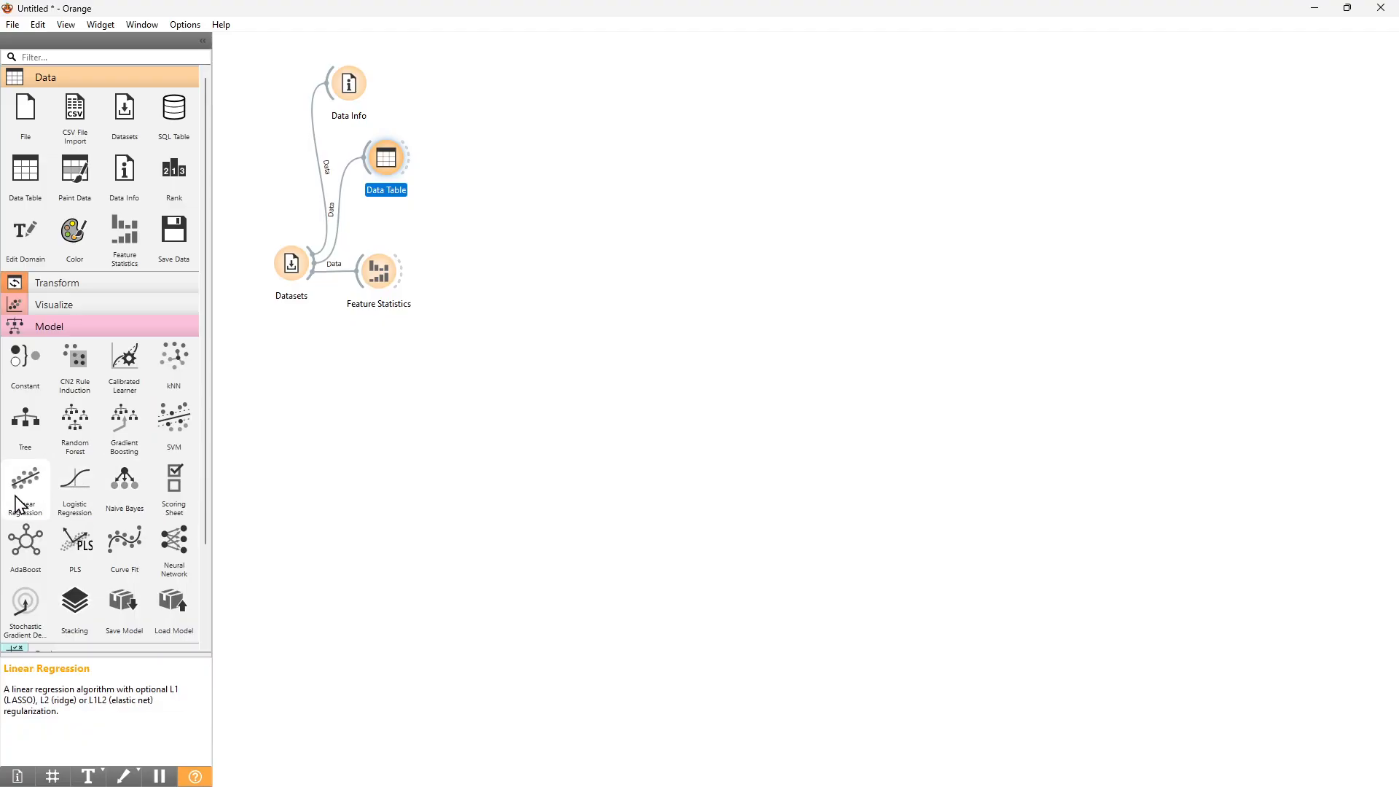
pyautogui.moveTo(32, 496)
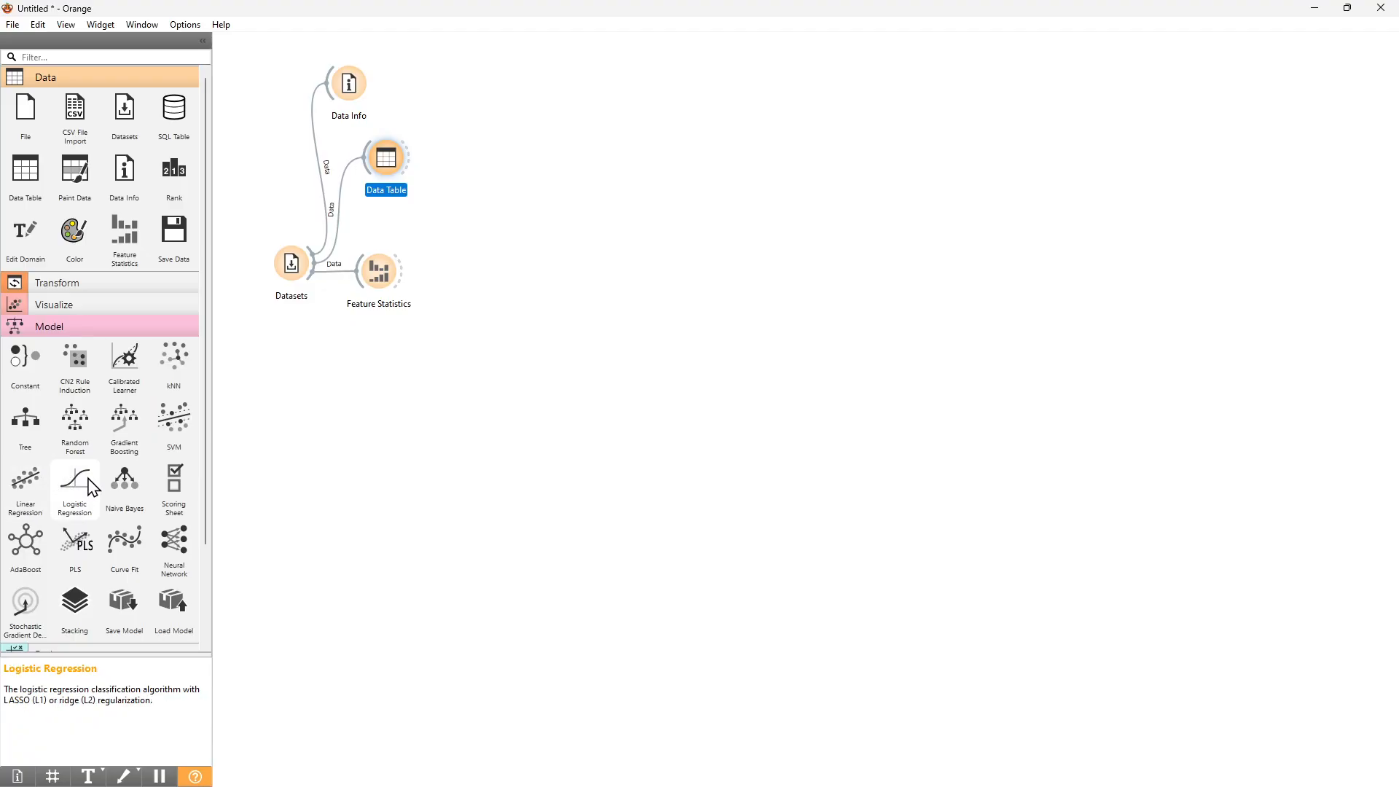
pyautogui.moveTo(91, 486)
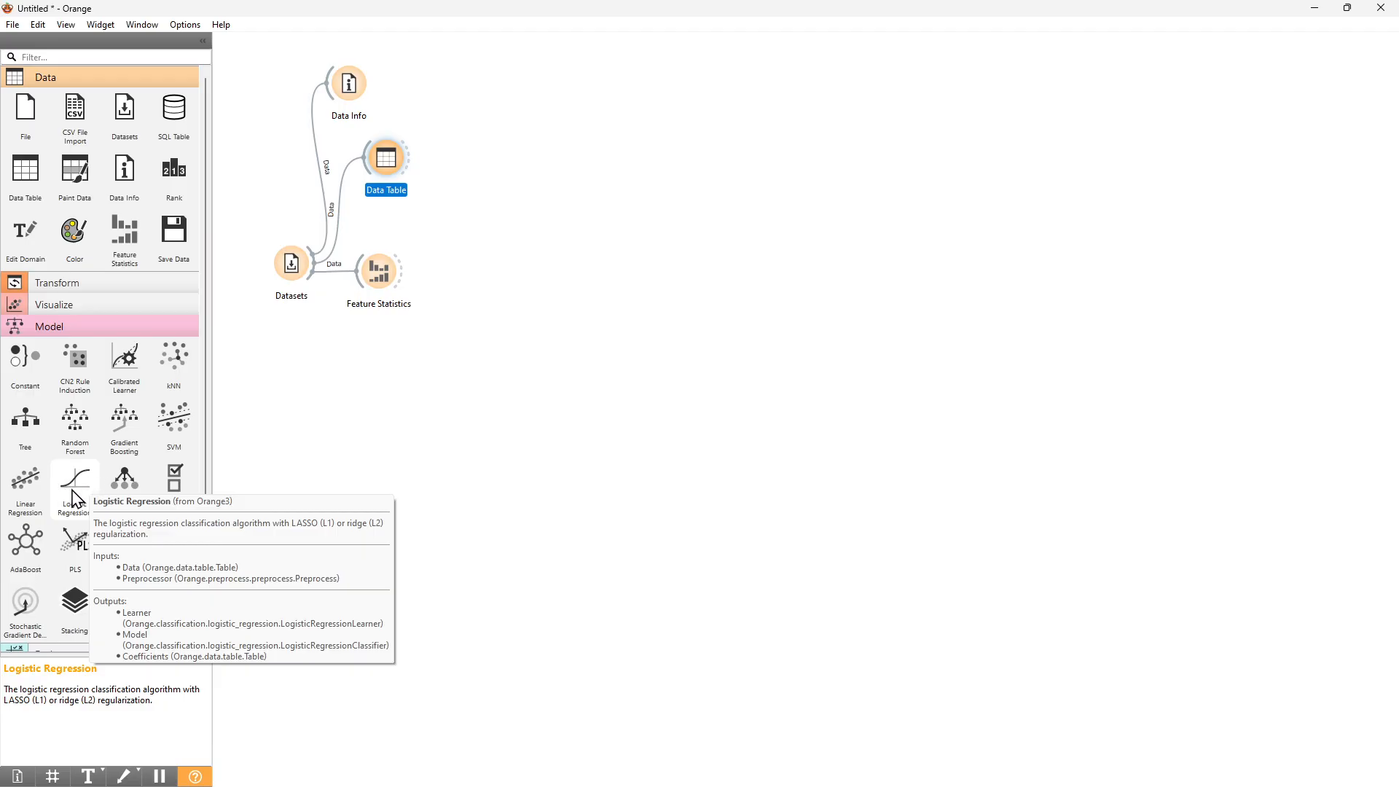
pyautogui.moveTo(38, 485)
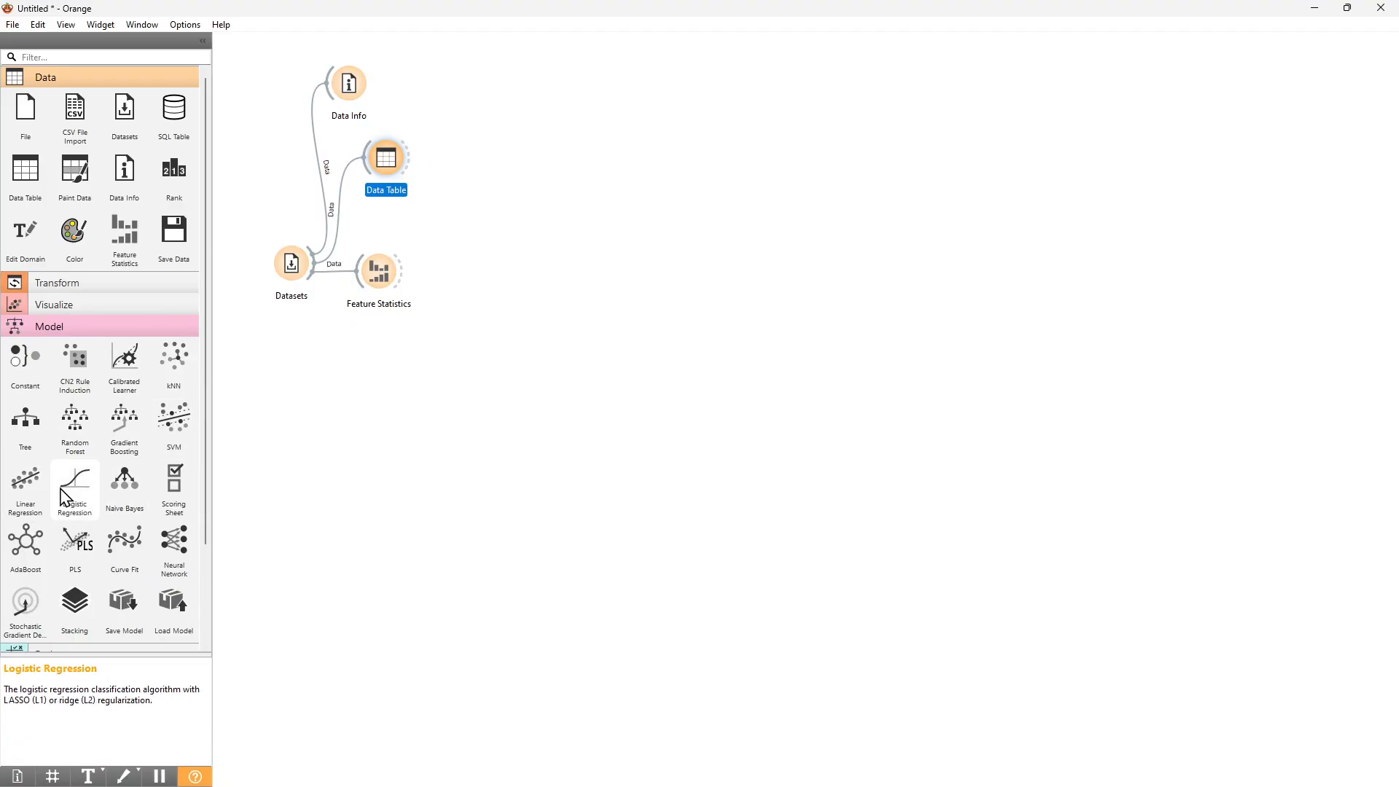
pyautogui.moveTo(89, 487); pyautogui.dragTo(360, 407)
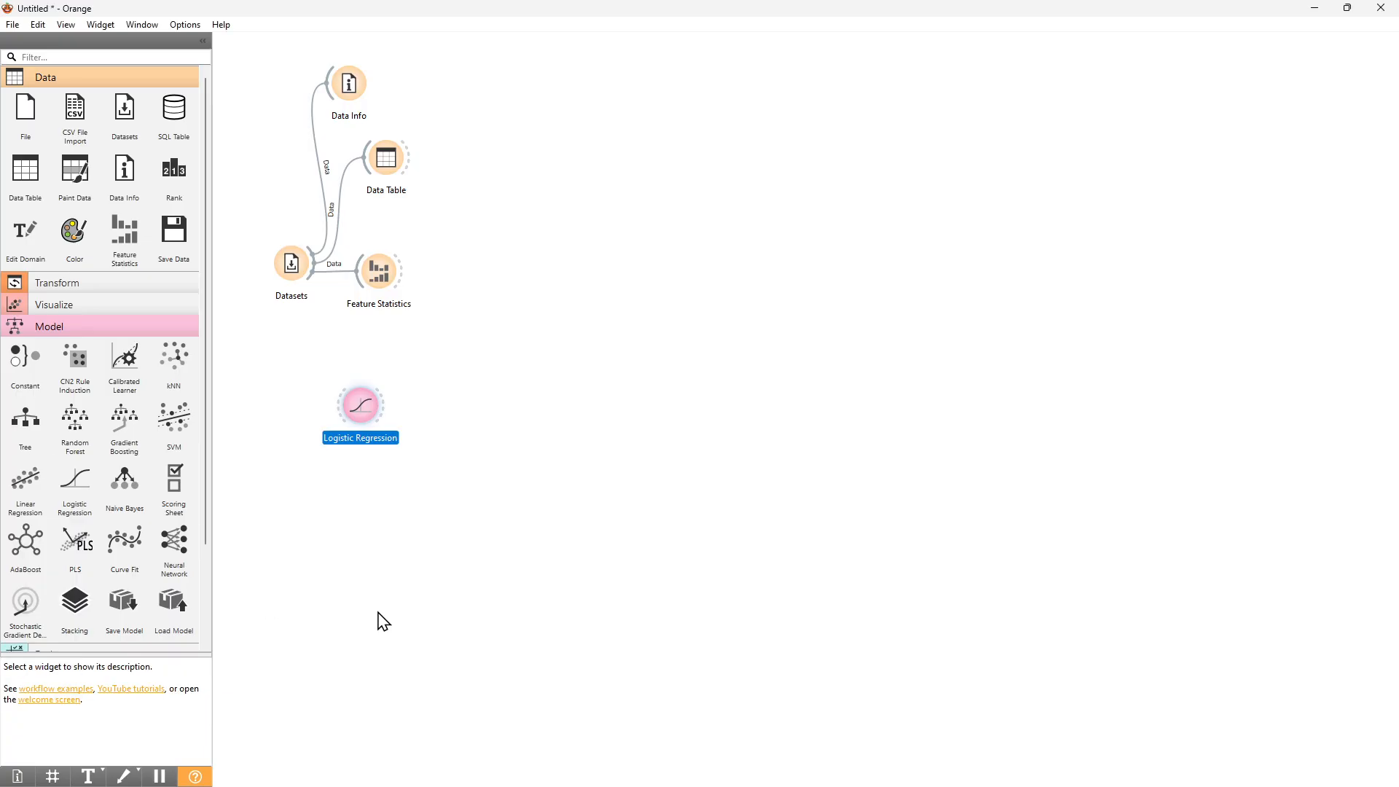
# - Add a Test and Score widget that receives the learner from Logistic Regression
pyautogui.moveTo(371, 419); pyautogui.dragTo(513, 329)
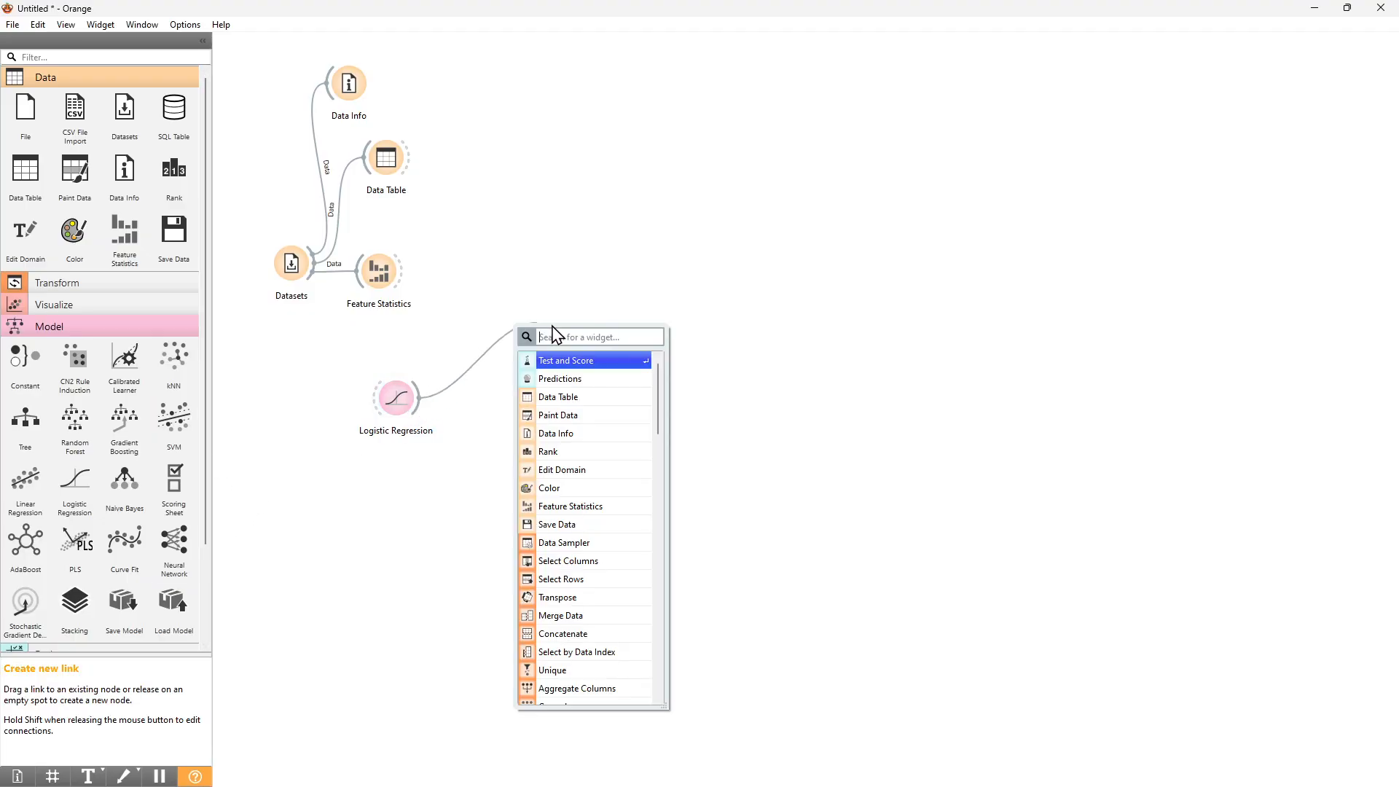
pyautogui.write('test')
pyautogui.press('Return')
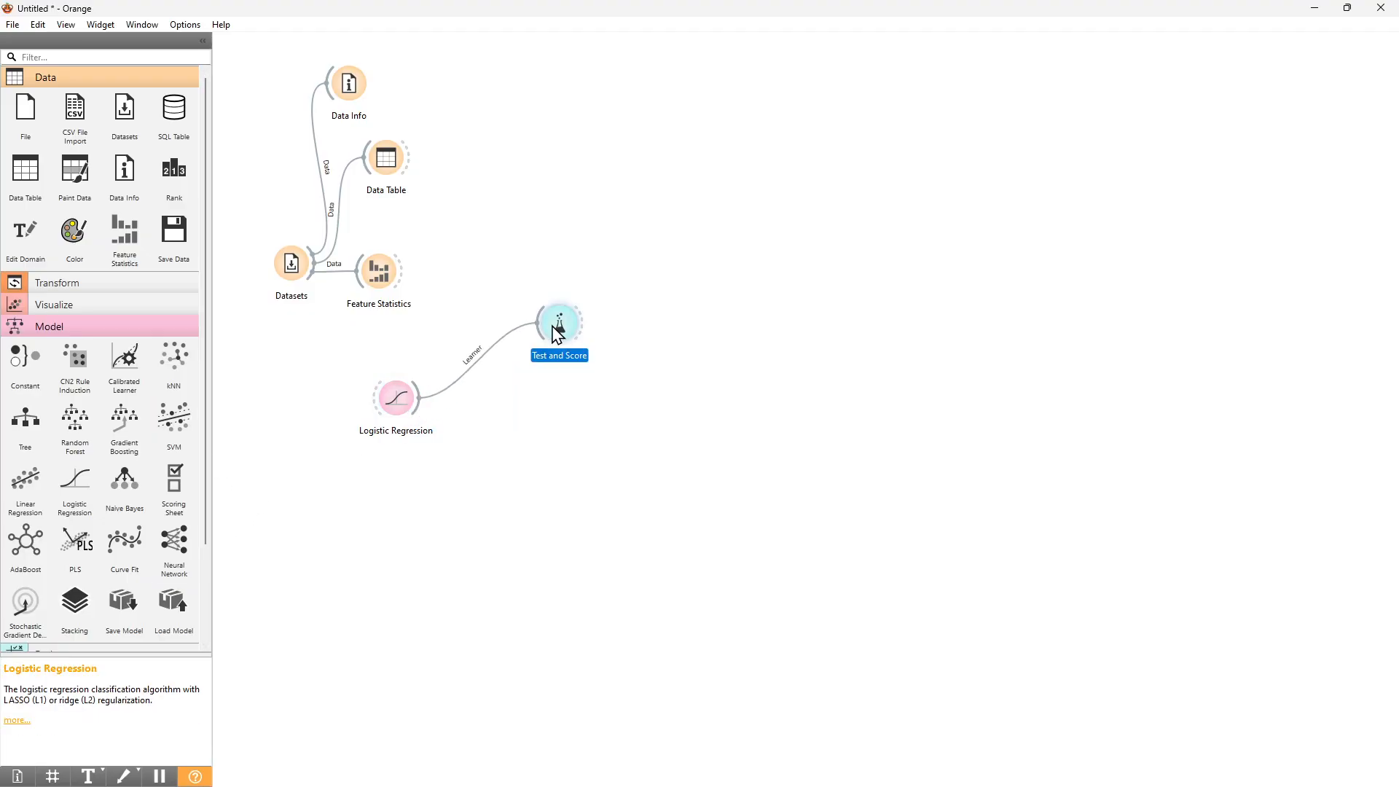
pyautogui.moveTo(557, 333); pyautogui.dragTo(580, 382)
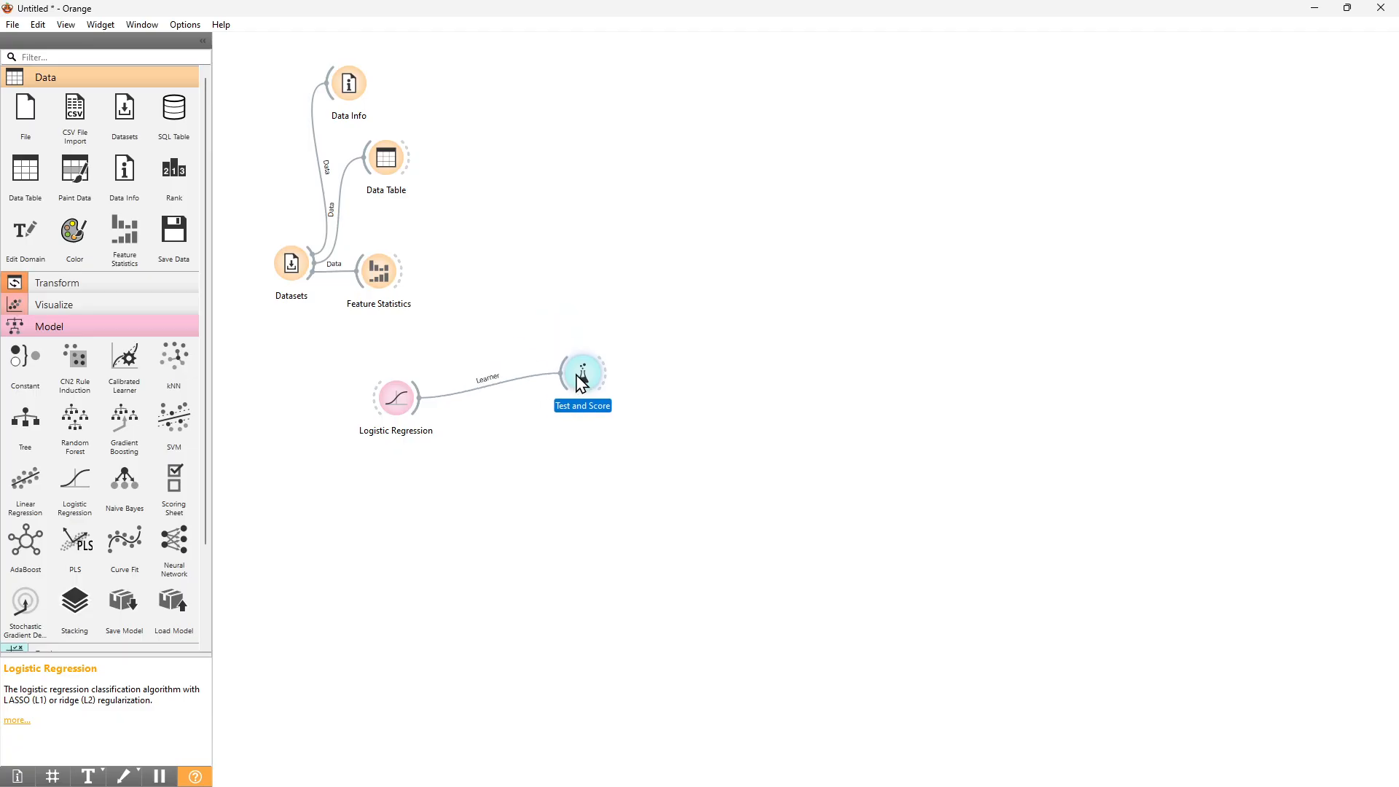
# - Feed the Datasets output into Test and Score and space out the Datasets and Logistic Regression widgets
pyautogui.moveTo(310, 274); pyautogui.dragTo(580, 374)
pyautogui.moveTo(295, 281); pyautogui.dragTo(284, 306)
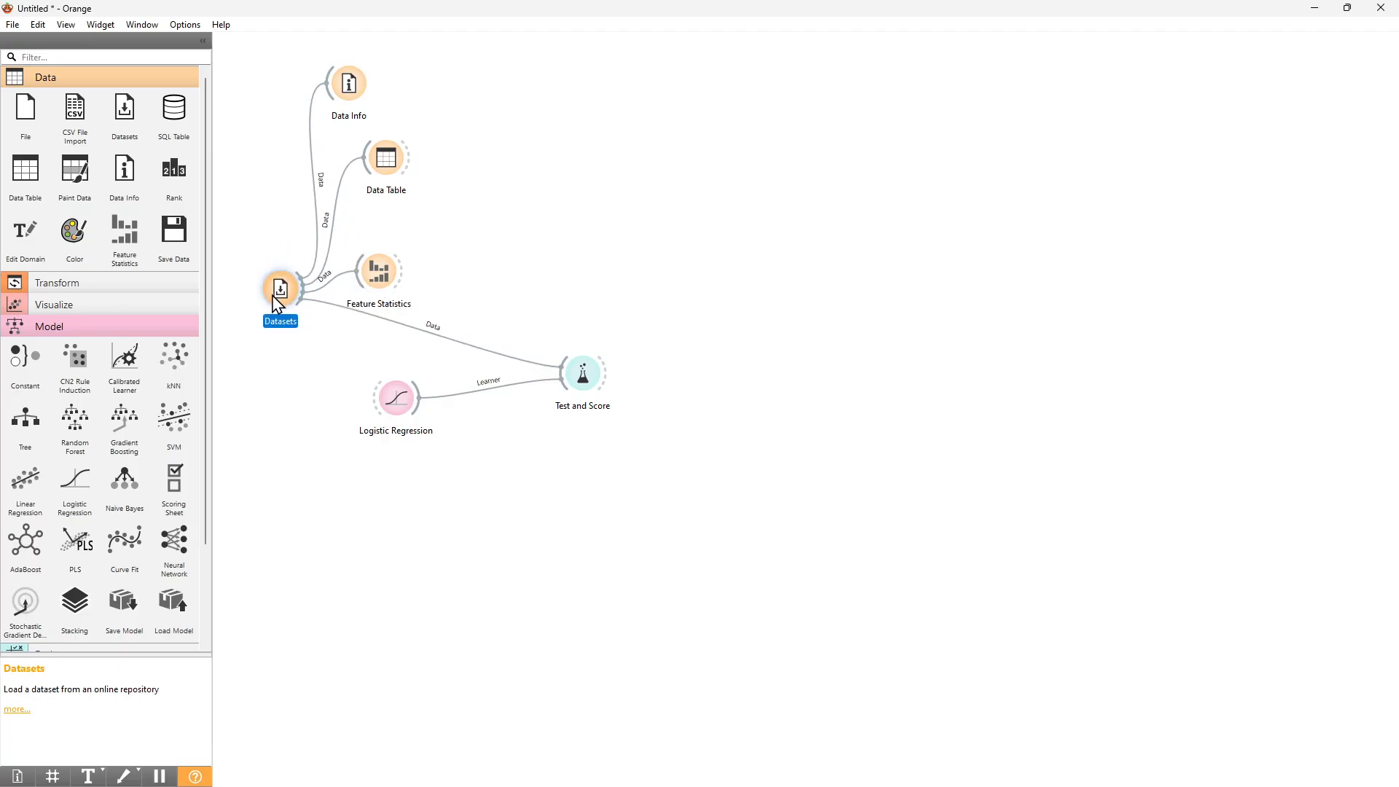
pyautogui.moveTo(396, 409); pyautogui.dragTo(394, 433)
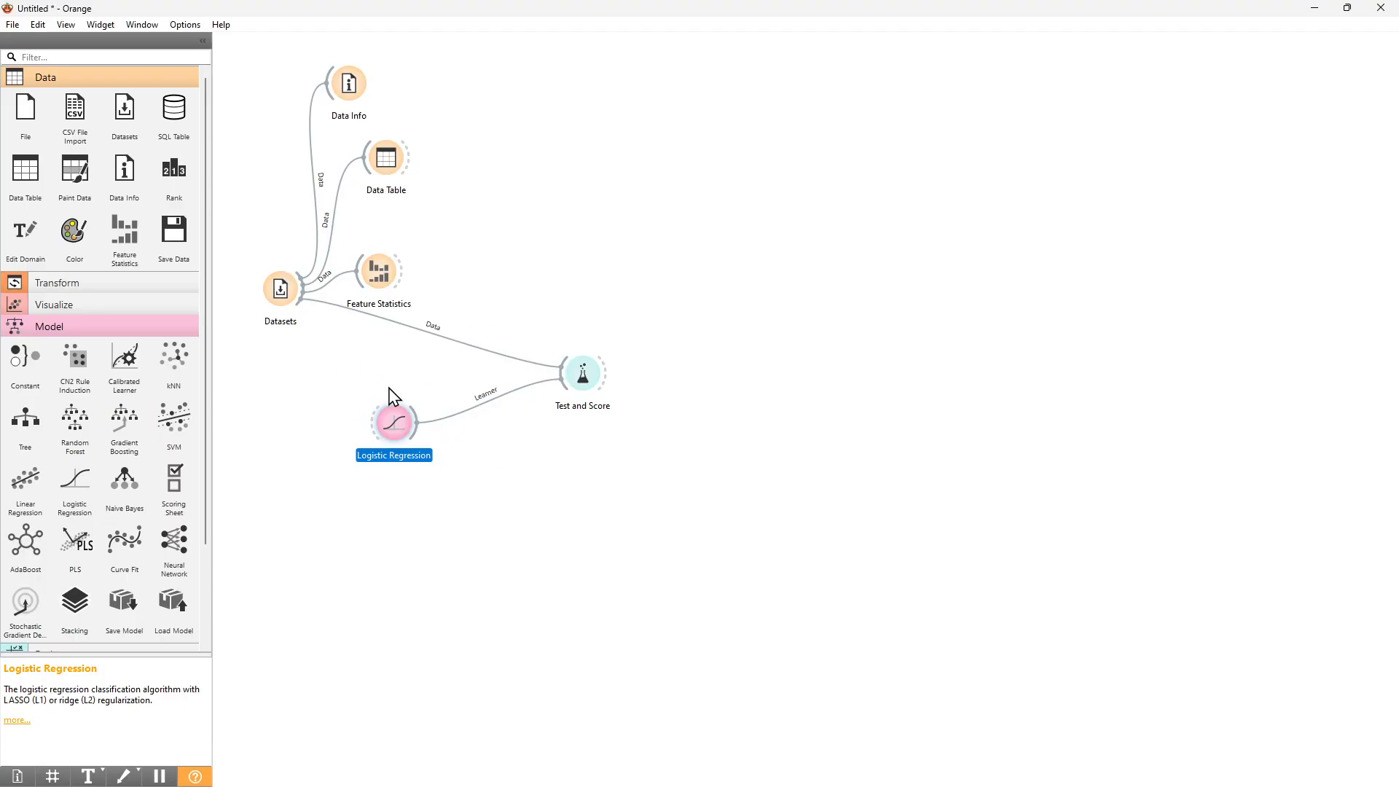
# - Open the Test and Score evaluation results for the Logistic Regression model
pyautogui.click(581, 375)
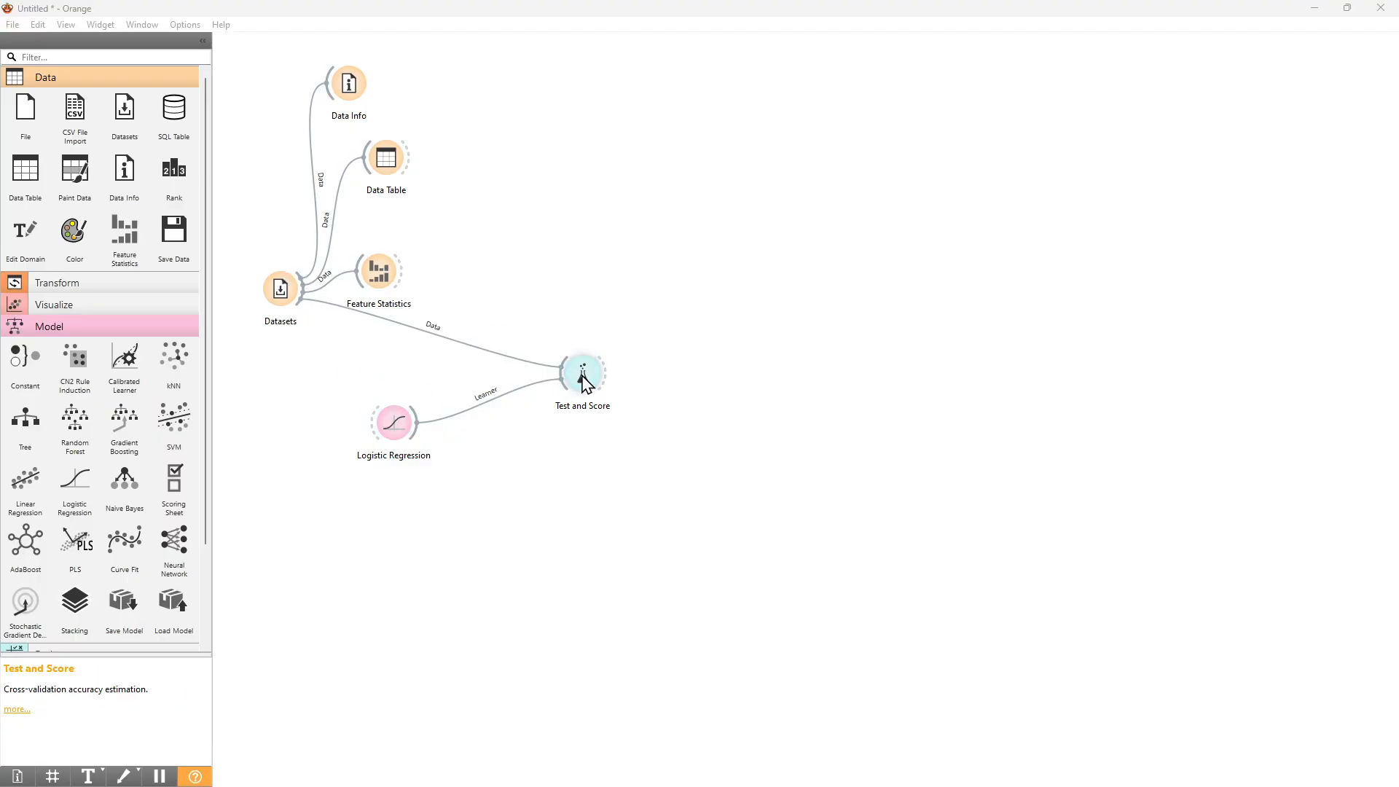
pyautogui.doubleClick(582, 373)
pyautogui.moveTo(808, 150); pyautogui.dragTo(965, 124)
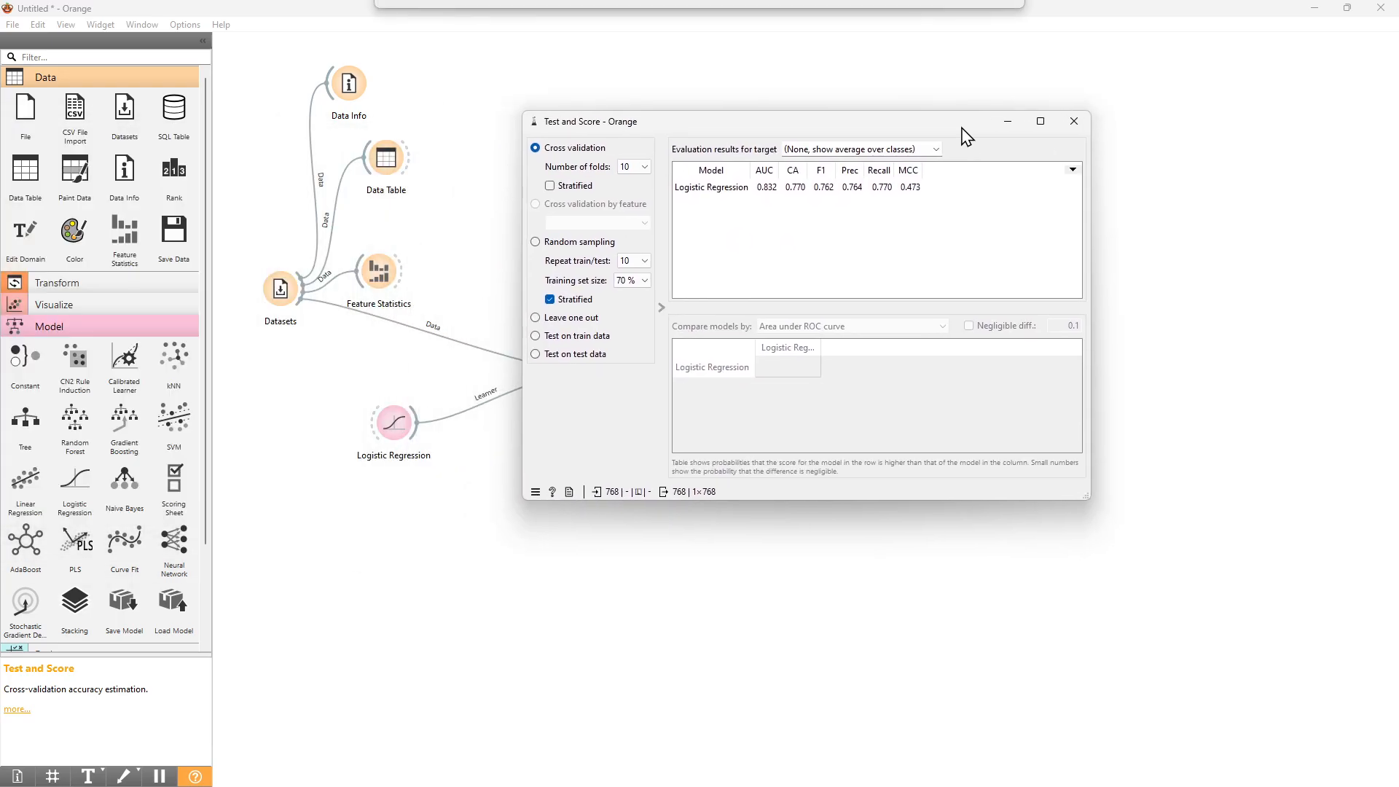
# - Enable stratified sampling for the 10-fold cross validation in Test and Score
pyautogui.moveTo(692, 131); pyautogui.dragTo(803, 131)
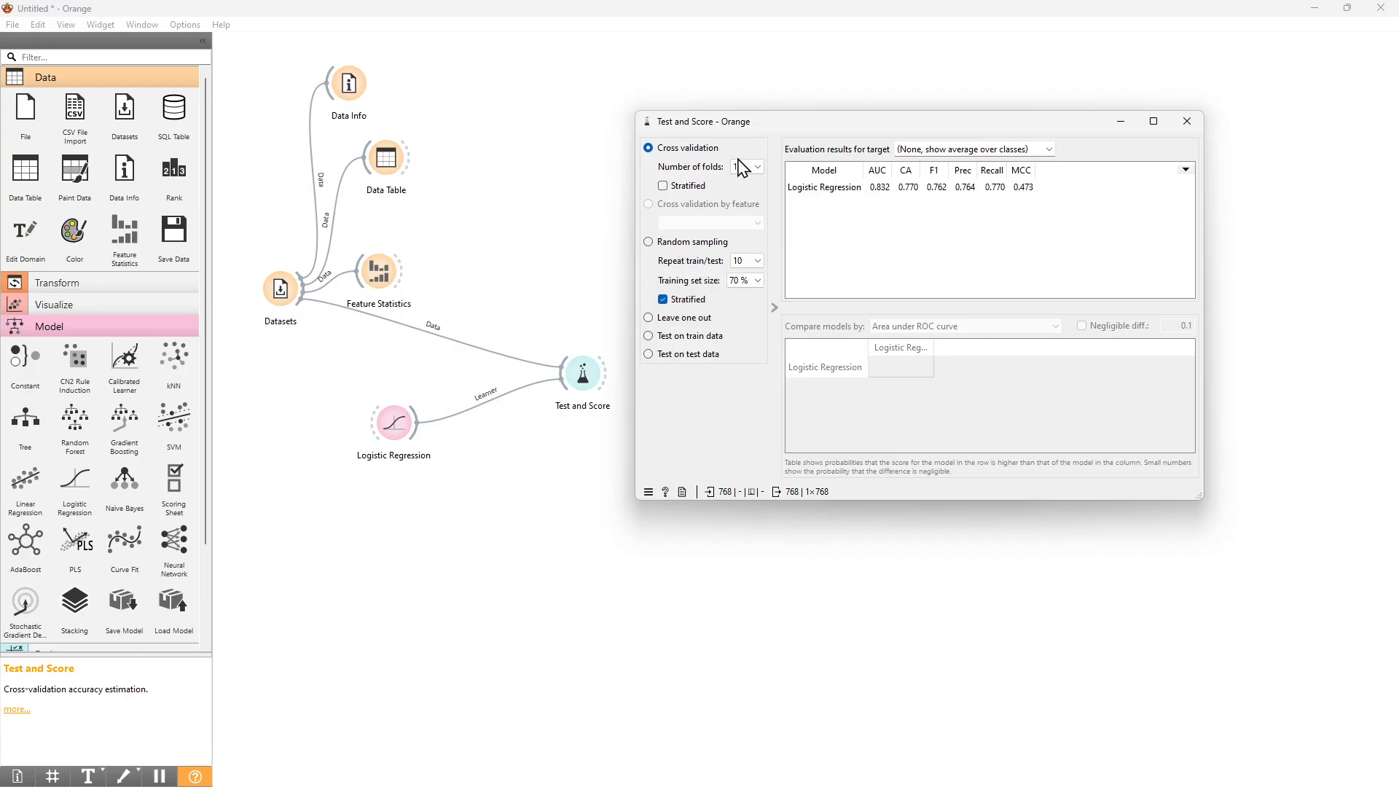
pyautogui.click(662, 186)
# - Examine the Outcome class distribution in Feature Statistics and close the statistics
pyautogui.click(293, 299)
pyautogui.doubleClick(375, 276)
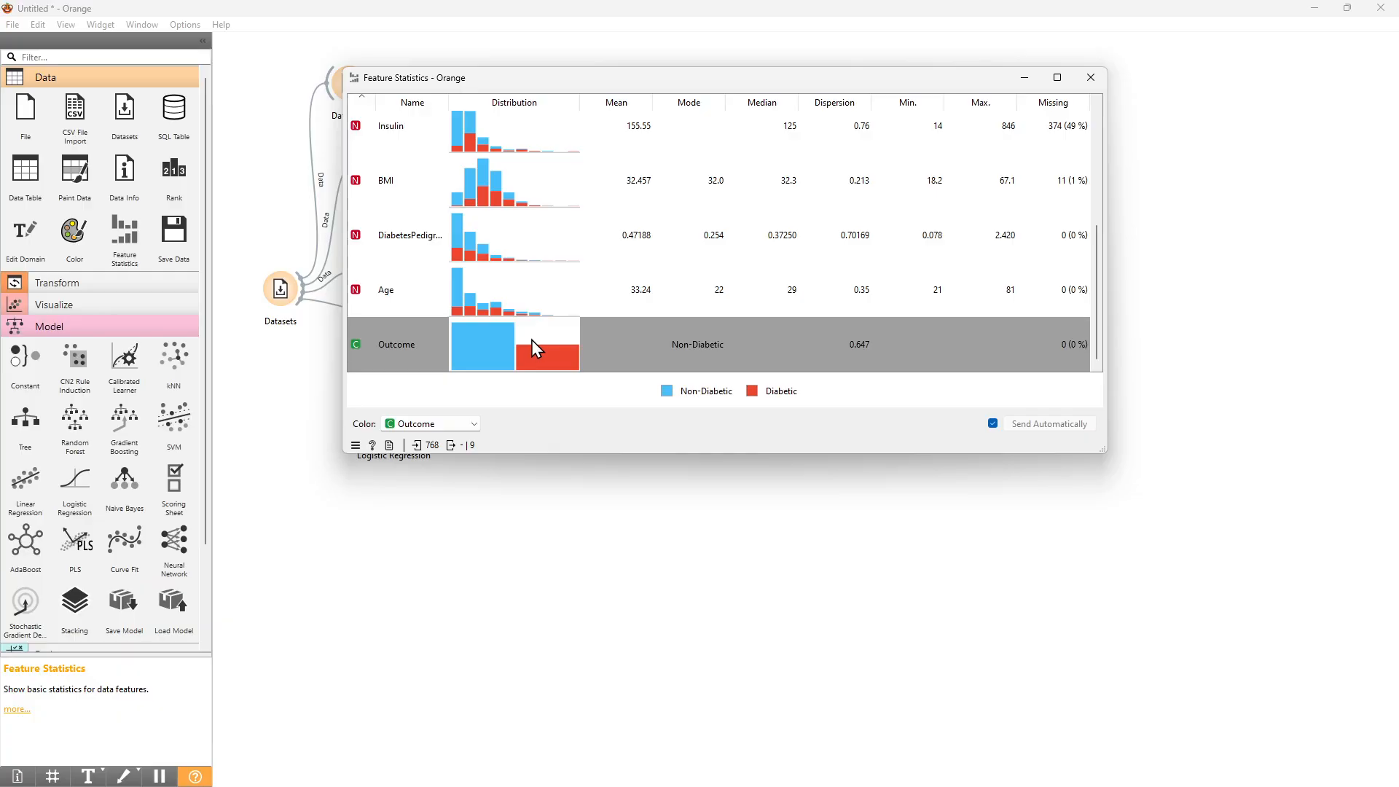
pyautogui.click(1090, 77)
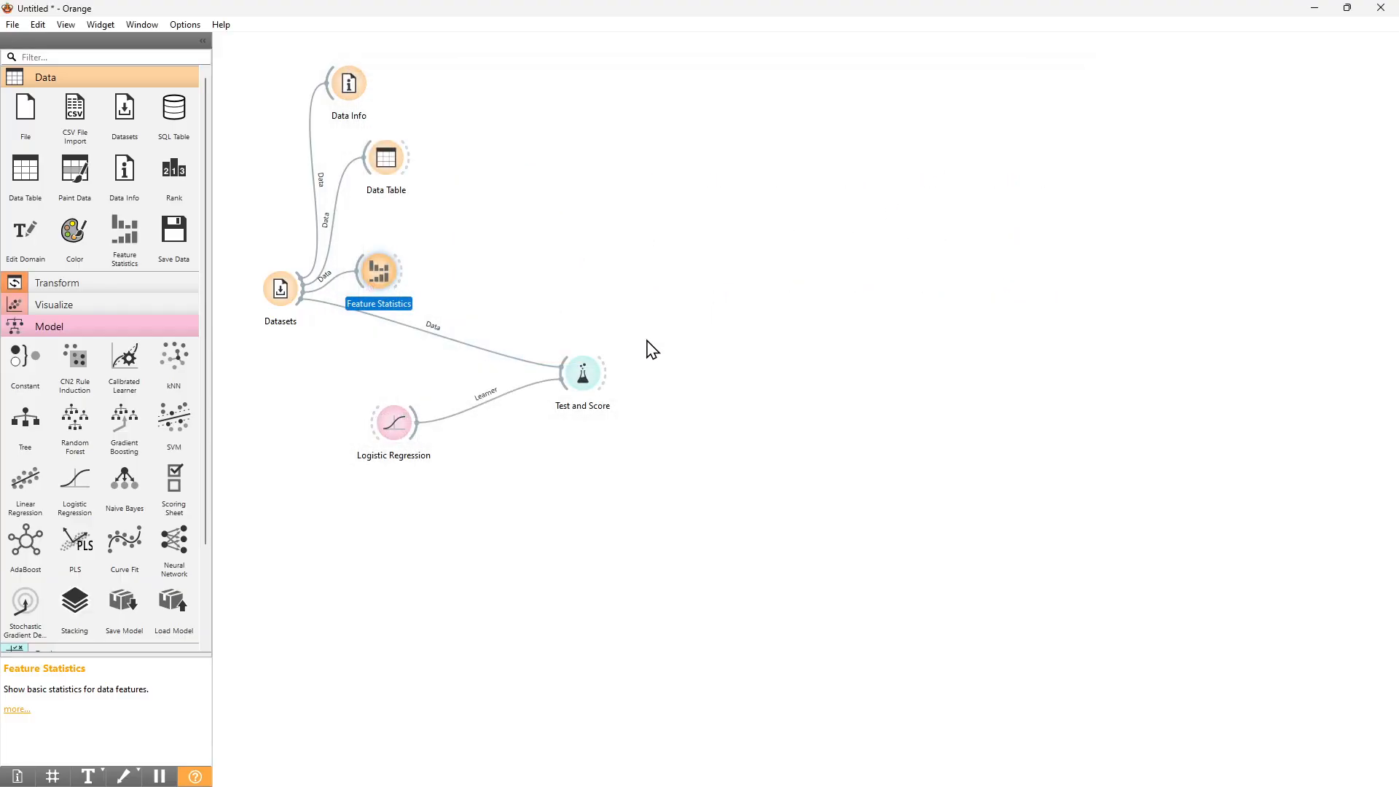
# - Switch Test and Score to random sampling with a training set size of 80 %
pyautogui.doubleClick(591, 380)
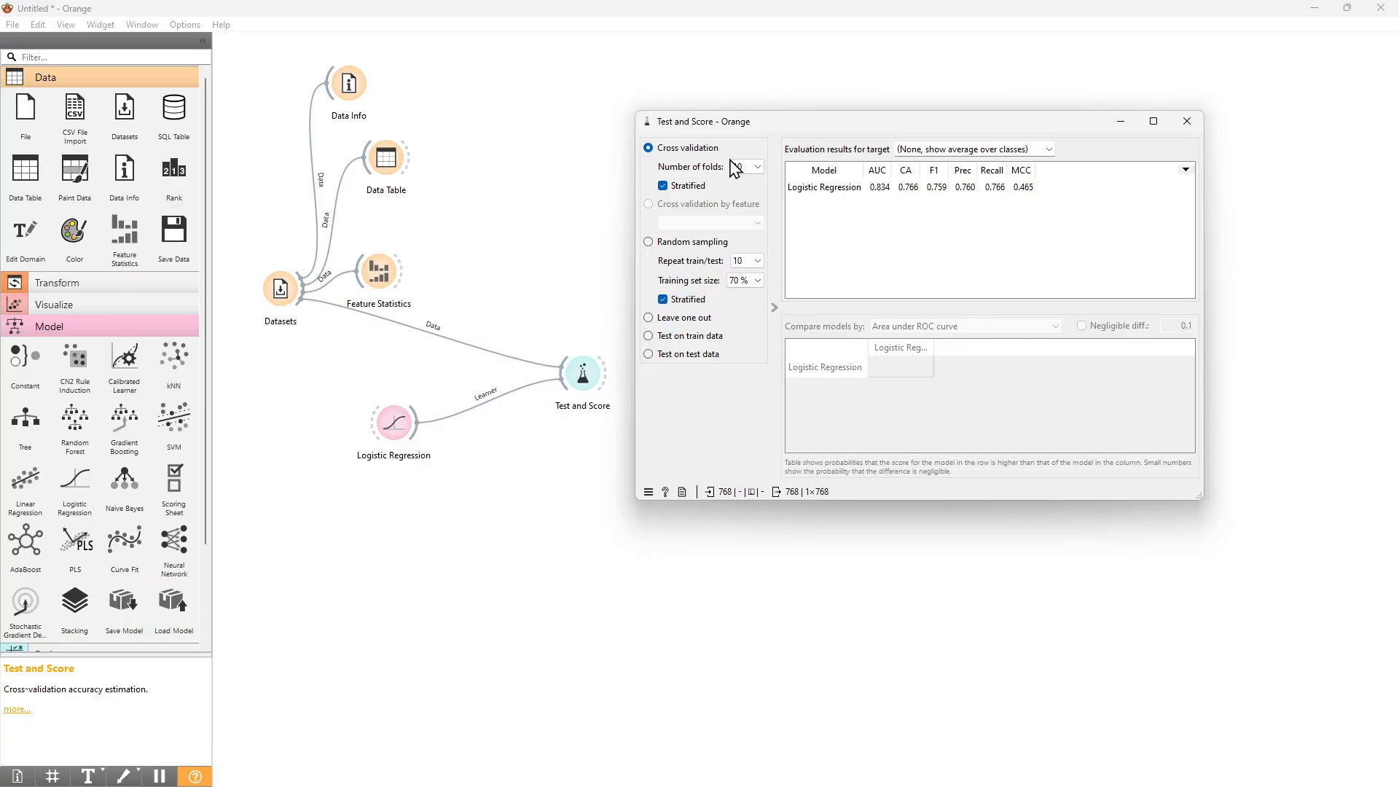
pyautogui.click(753, 281)
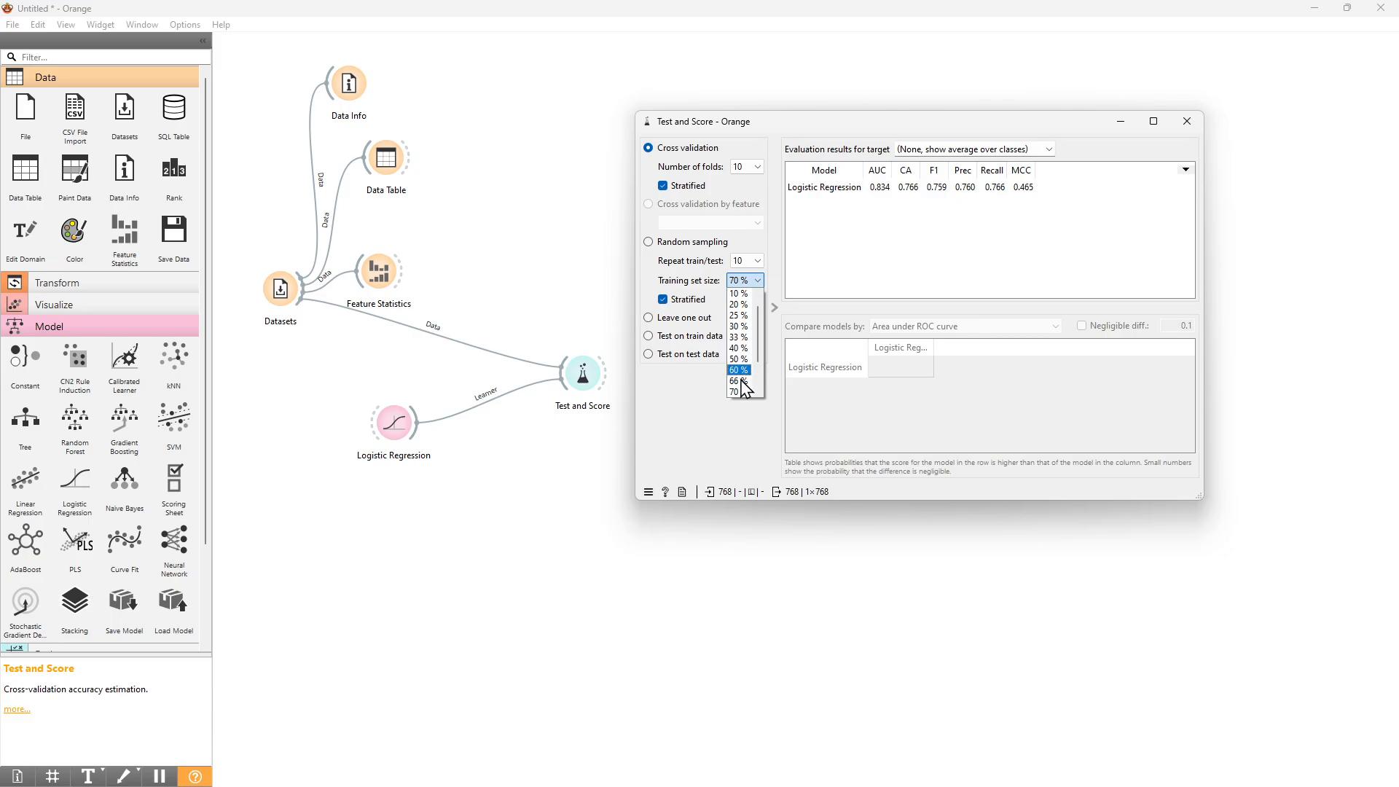
pyautogui.scroll(-2, 743, 382)
pyautogui.click(741, 371)
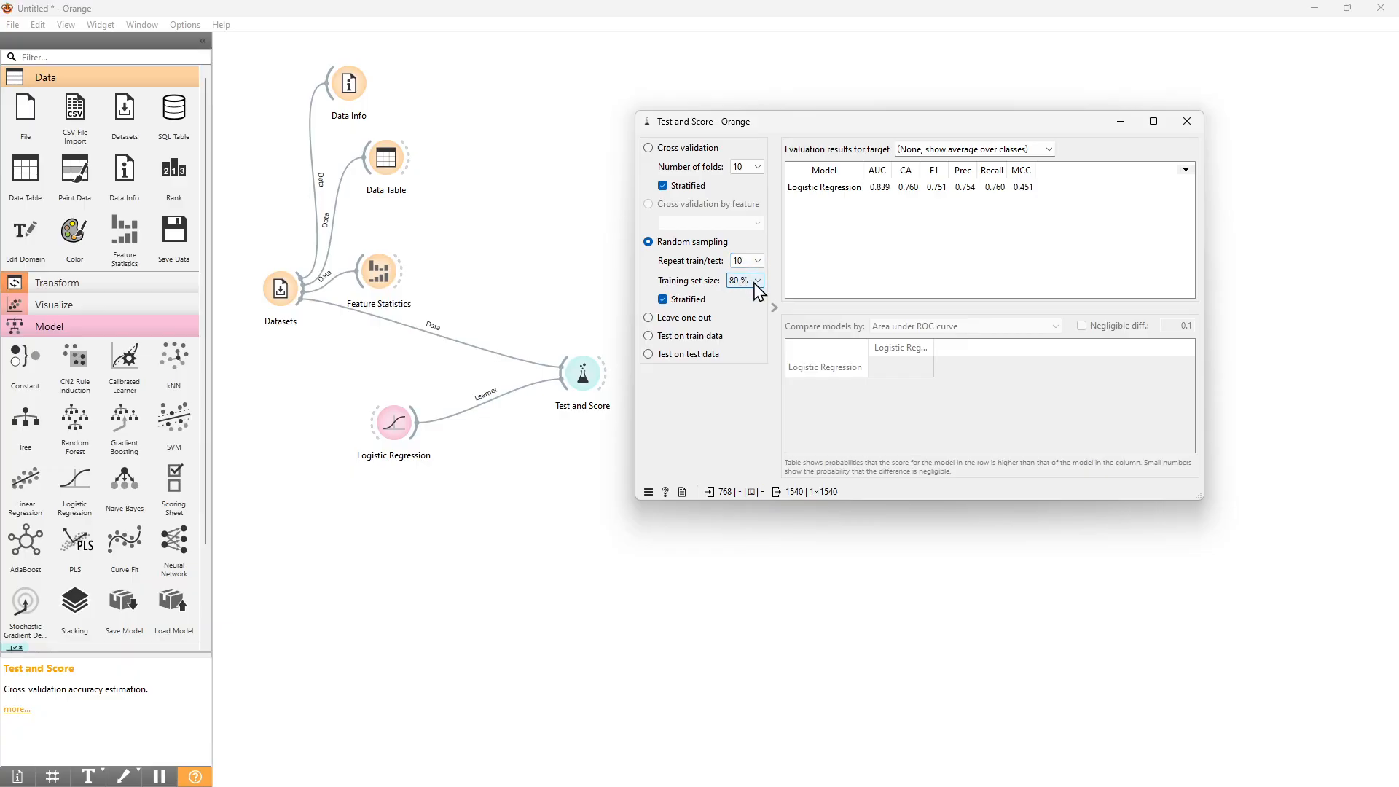
# - Recheck the Feature Statistics and switch Test and Score back to cross validation
pyautogui.doubleClick(378, 278)
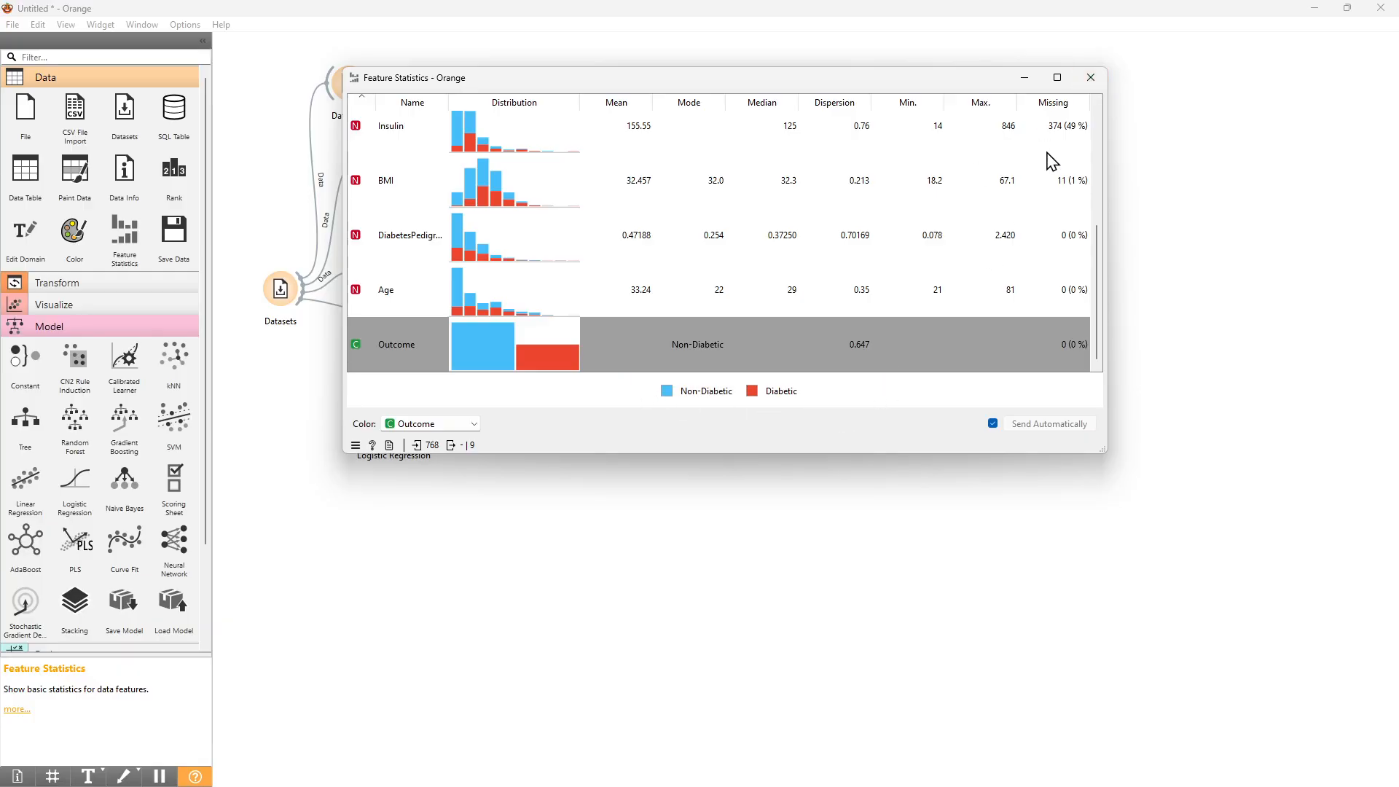
pyautogui.click(1090, 77)
pyautogui.click(584, 381)
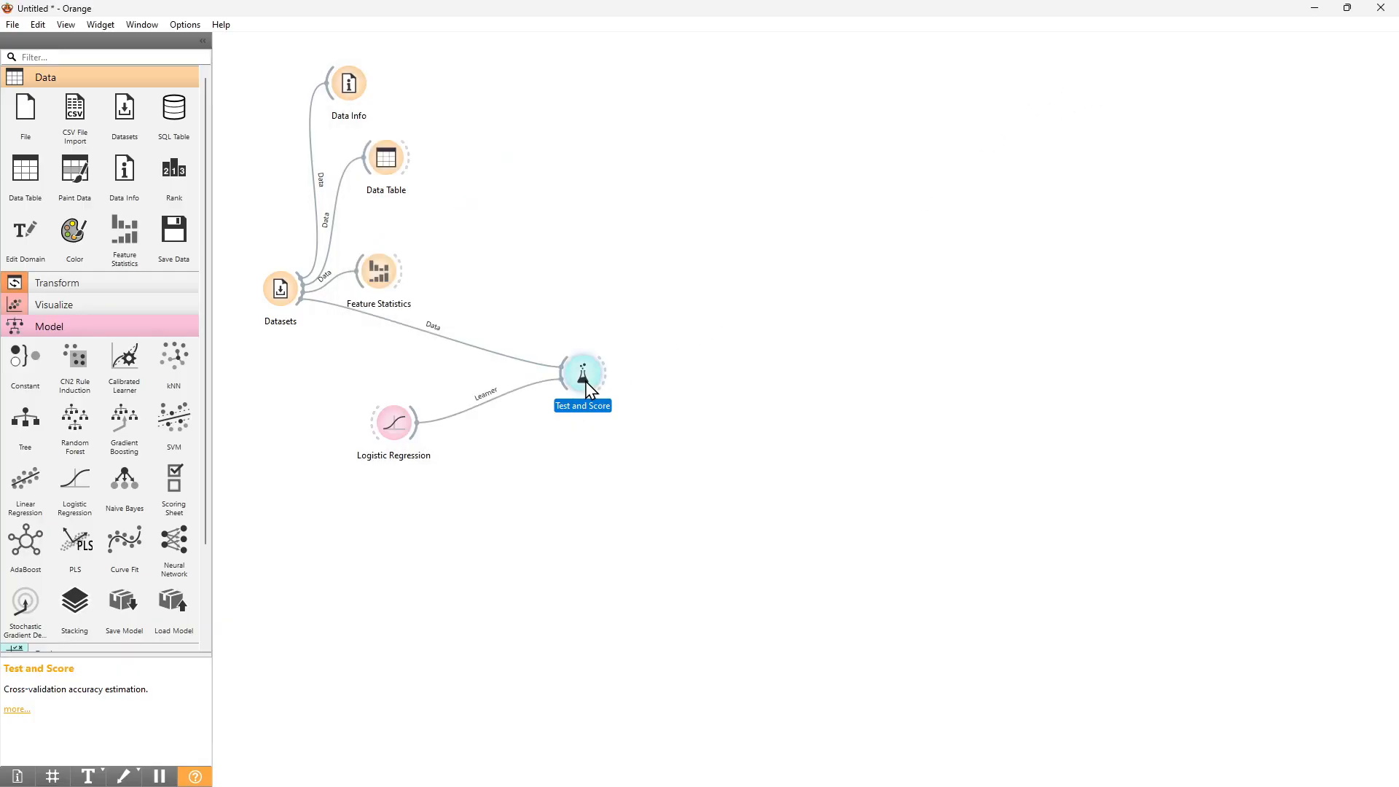
pyautogui.doubleClick(584, 382)
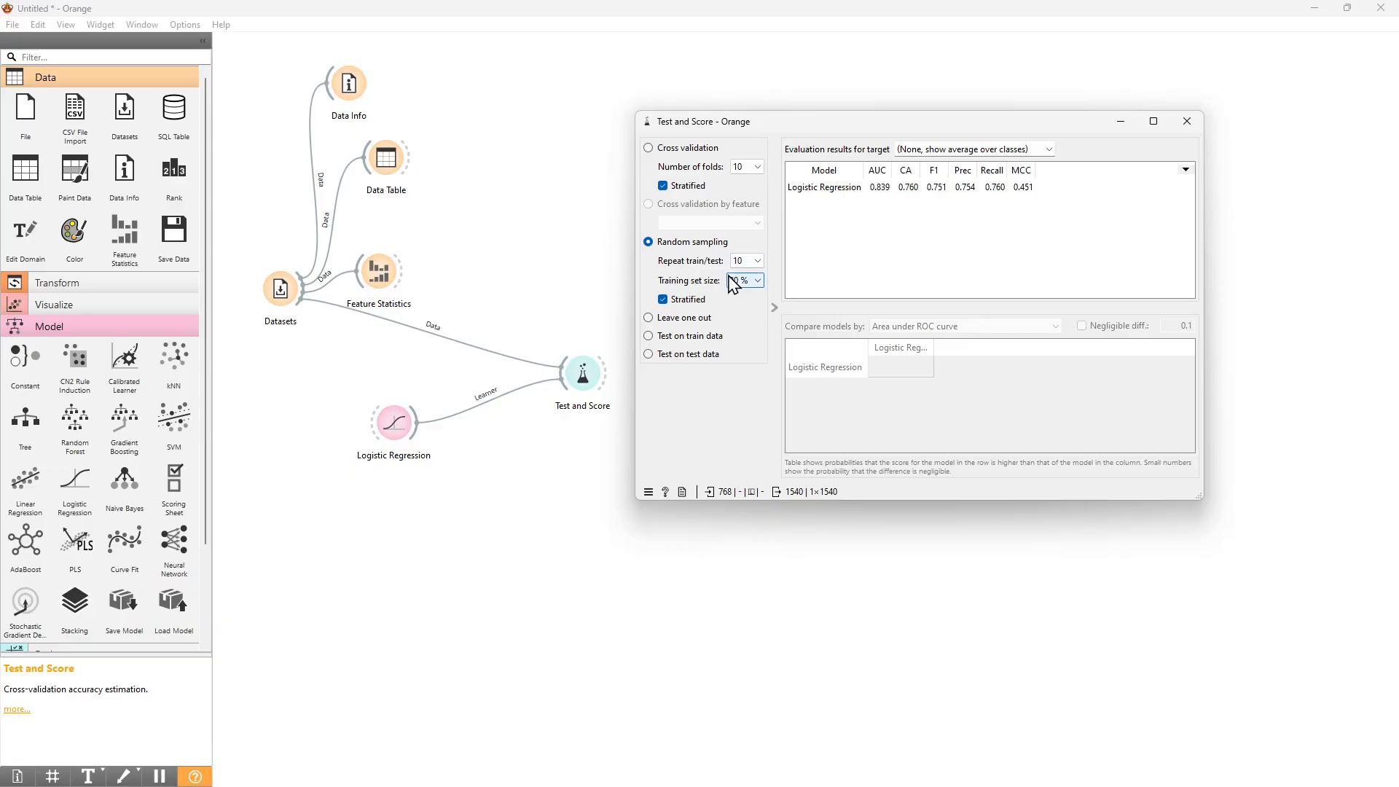
pyautogui.click(649, 148)
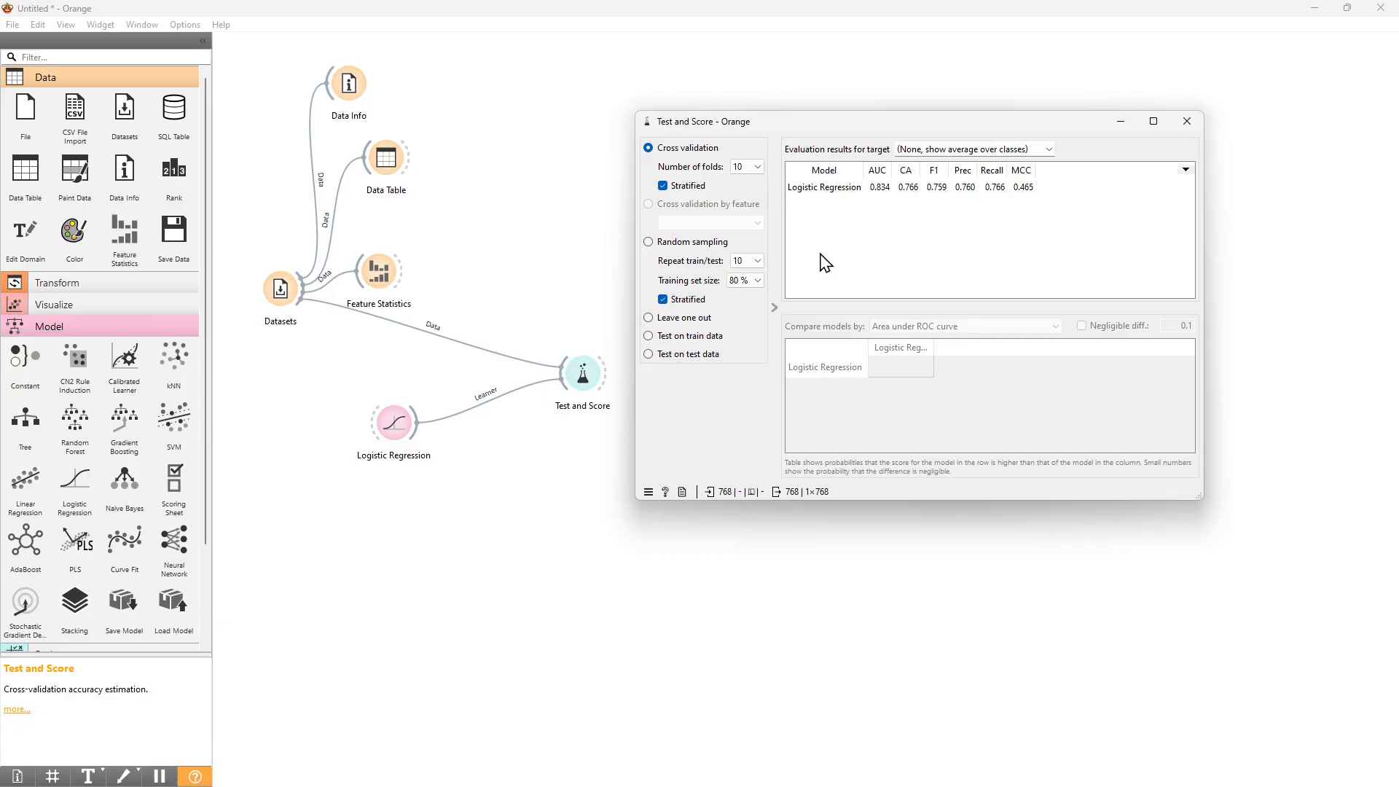
# - Examine the Logistic Regression scores from AUC to MCC in Test and Score, and close the results
pyautogui.click(737, 173)
pyautogui.moveTo(852, 122); pyautogui.dragTo(757, 205)
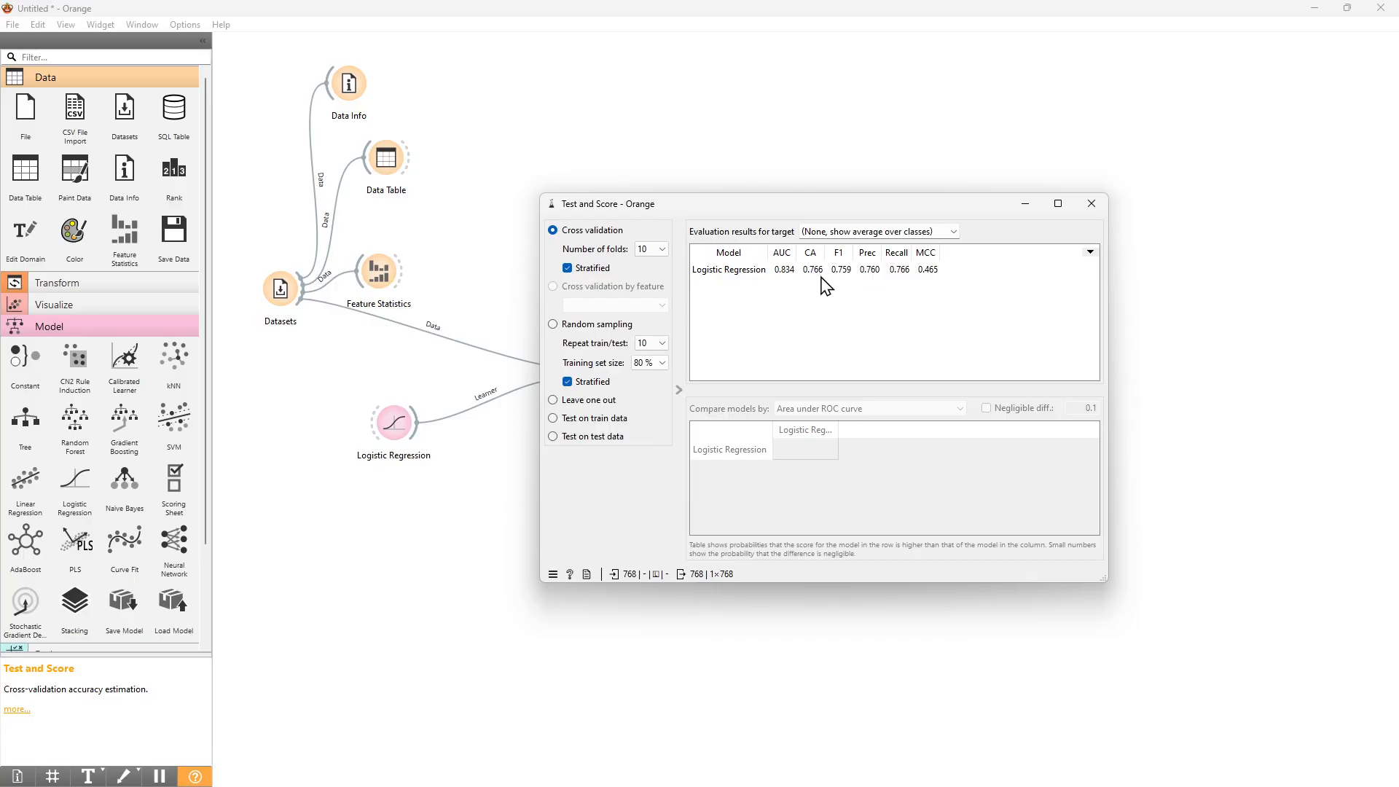
pyautogui.moveTo(844, 213); pyautogui.dragTo(880, 204)
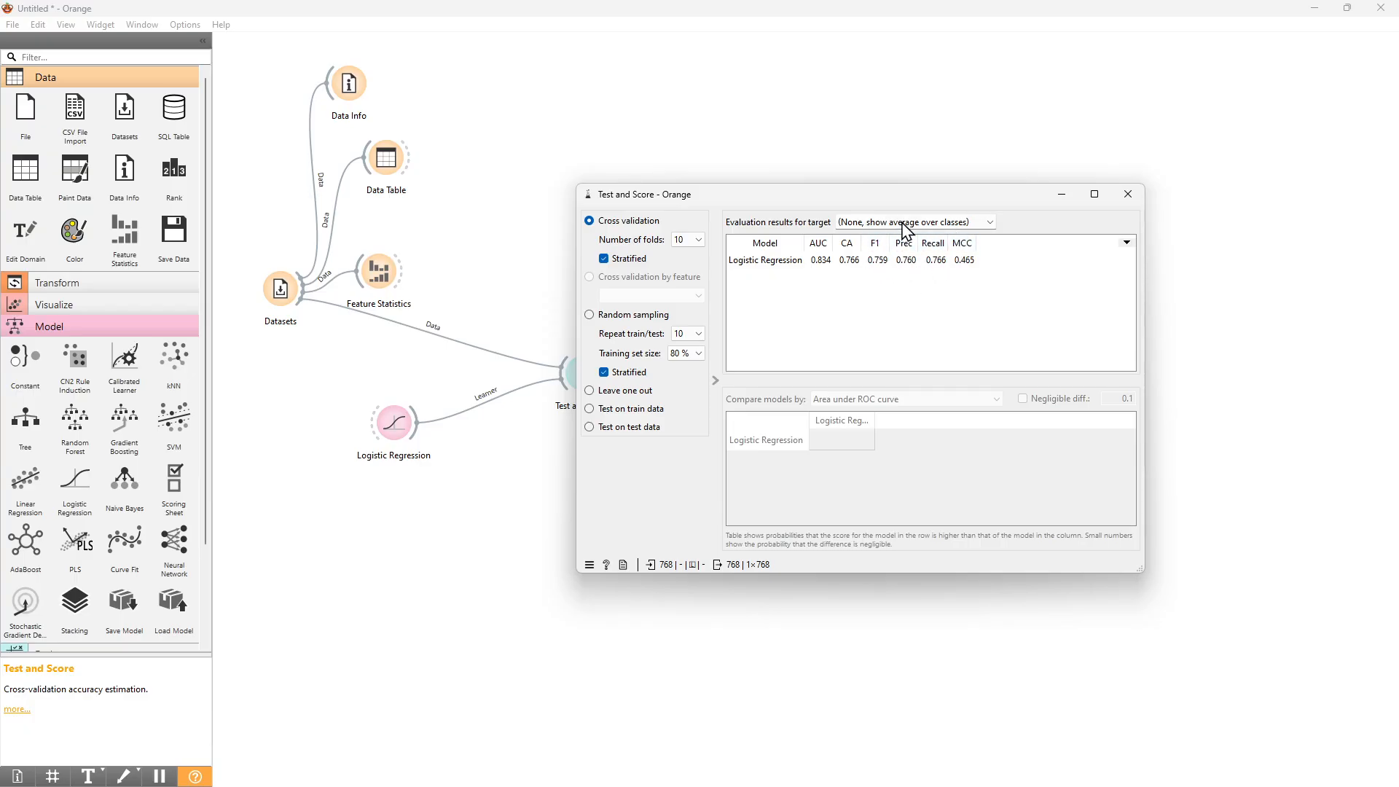
pyautogui.moveTo(929, 206); pyautogui.dragTo(1014, 186)
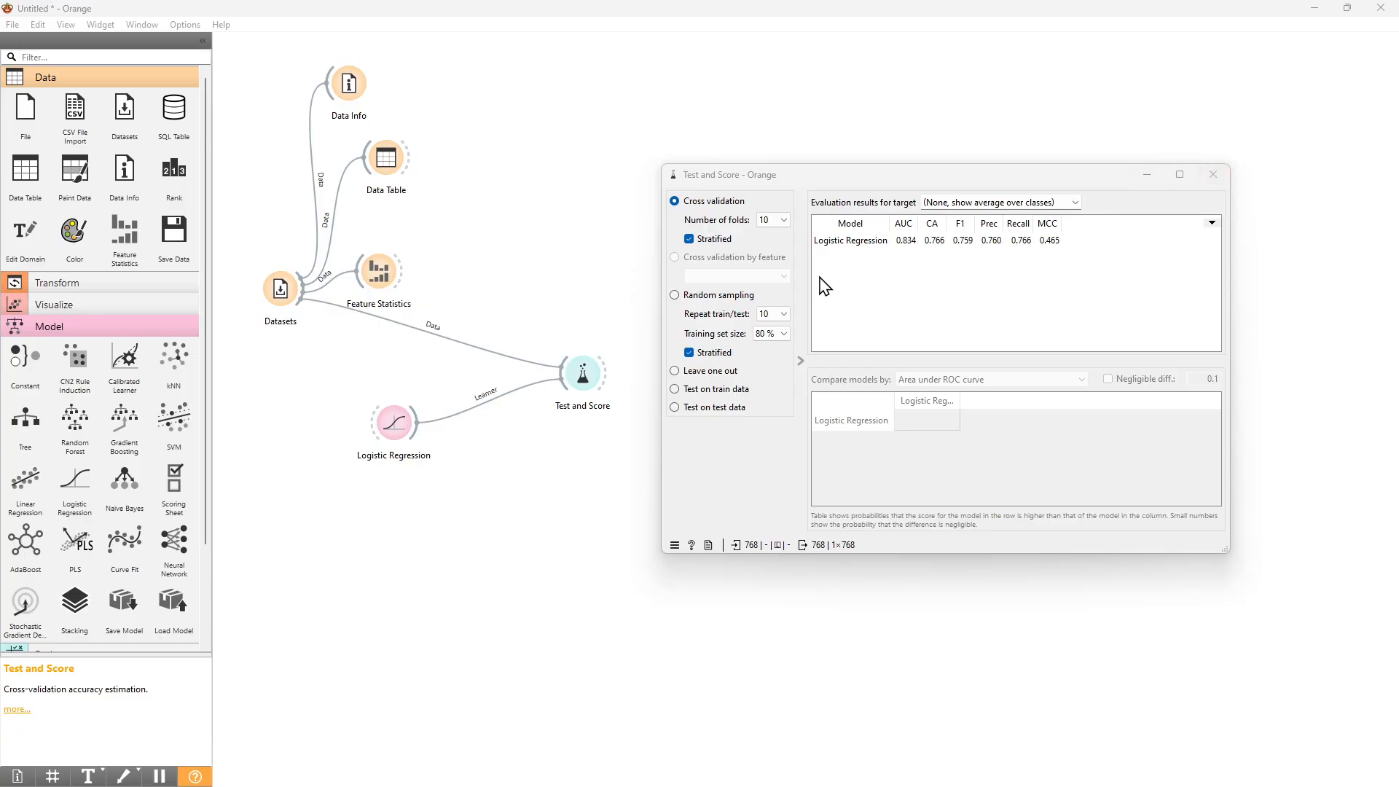
pyautogui.click(1212, 175)
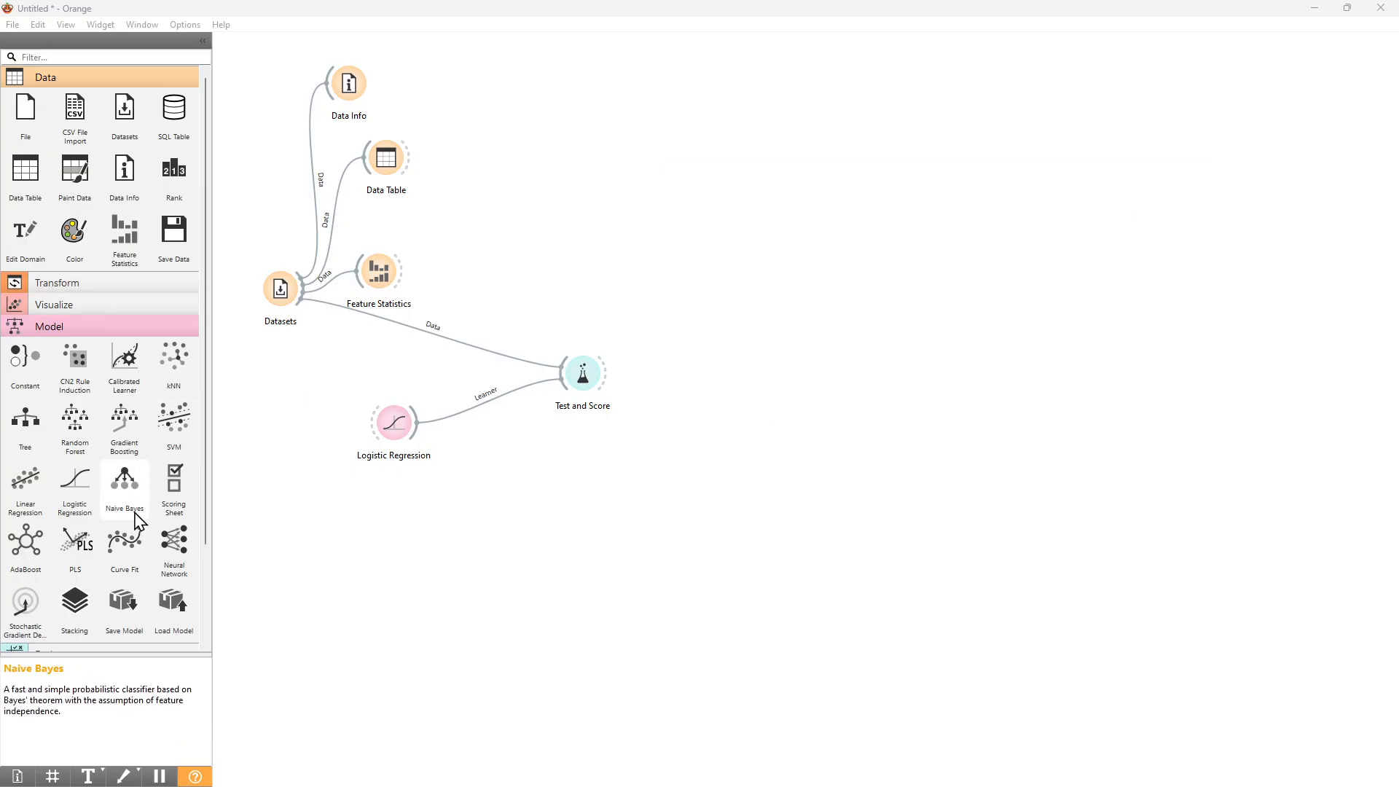
# - Add a Predictions widget that receives the output of Test and Score
pyautogui.moveTo(611, 374); pyautogui.dragTo(669, 337)
pyautogui.write('pred')
pyautogui.press('Return')
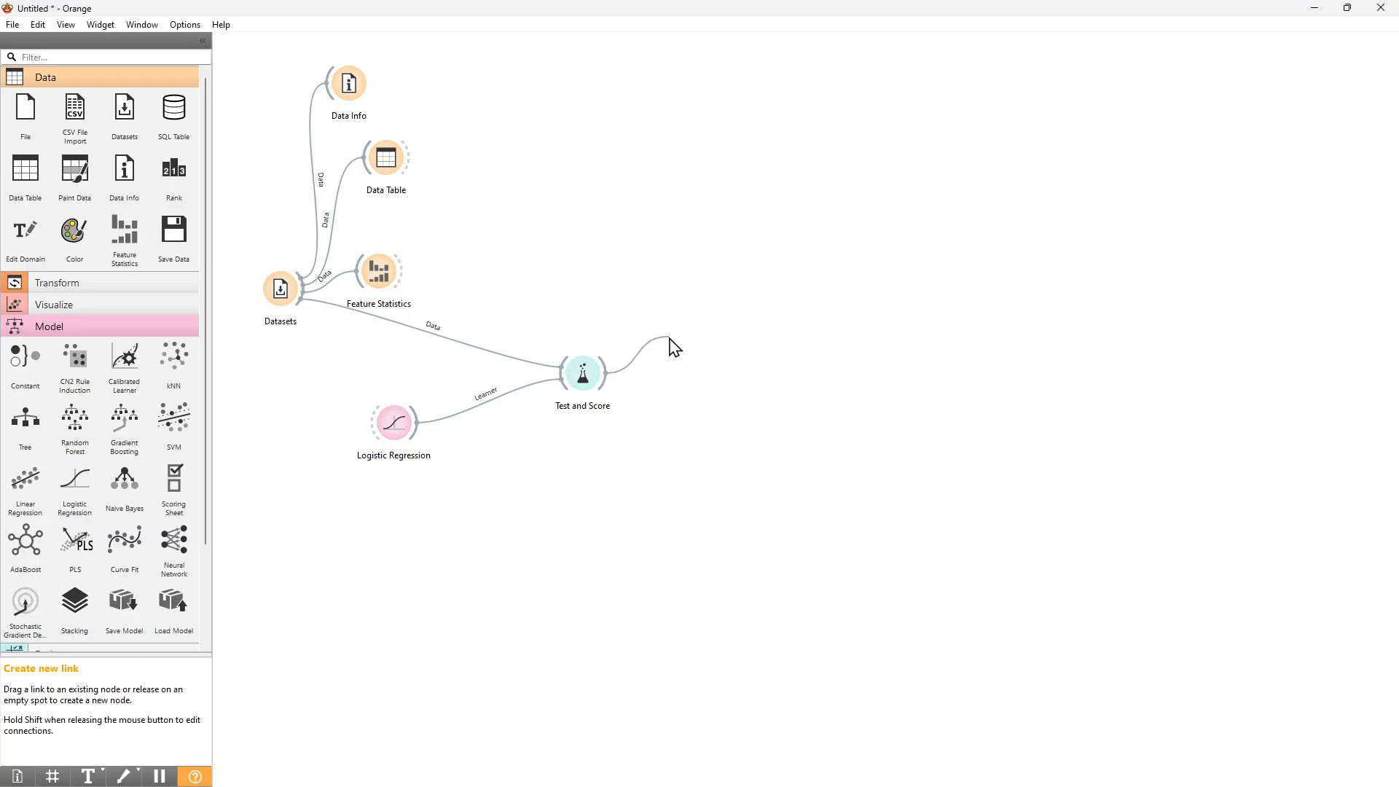
# - Open the Predictions table, widen the Logistic Regression column and select the fourth row to compare actual and predicted classes
pyautogui.doubleClick(689, 334)
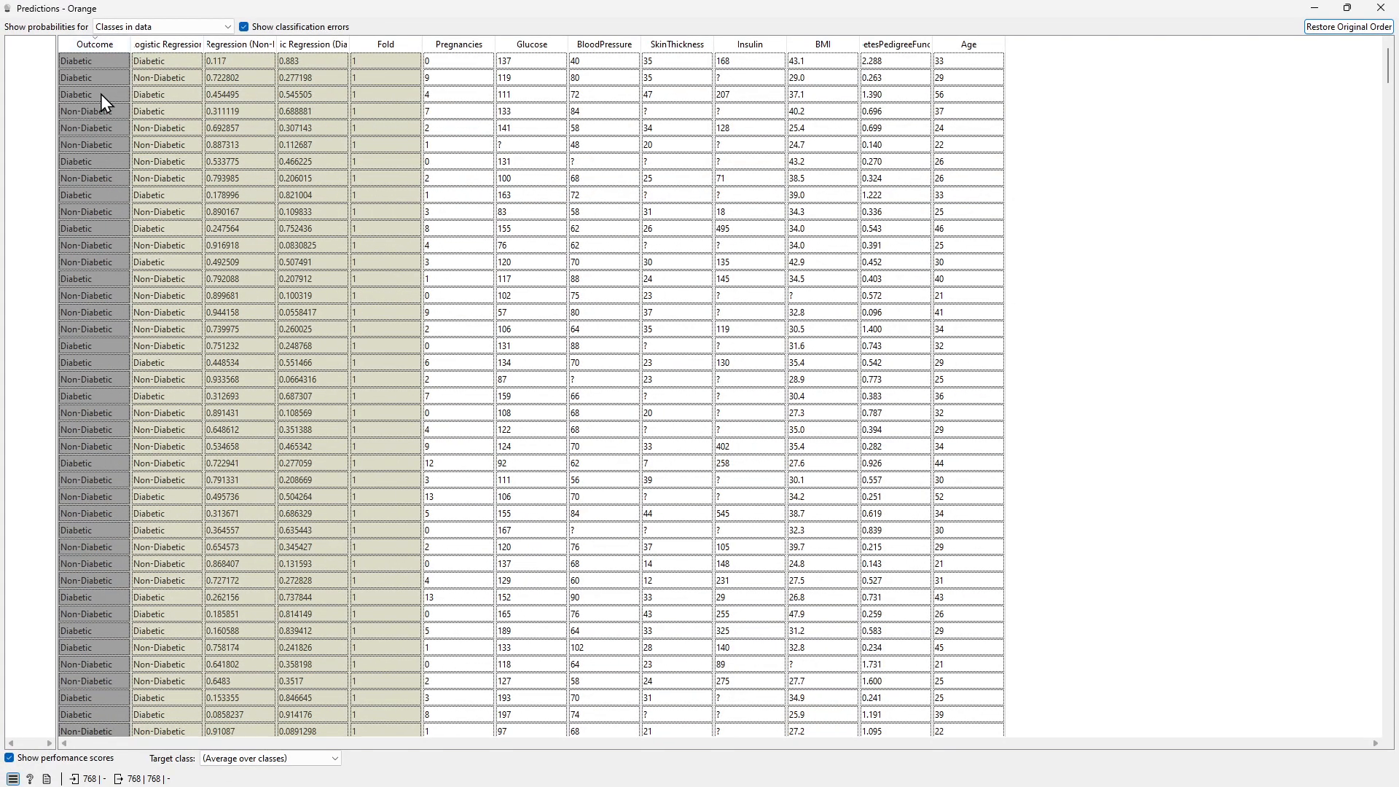
pyautogui.doubleClick(203, 45)
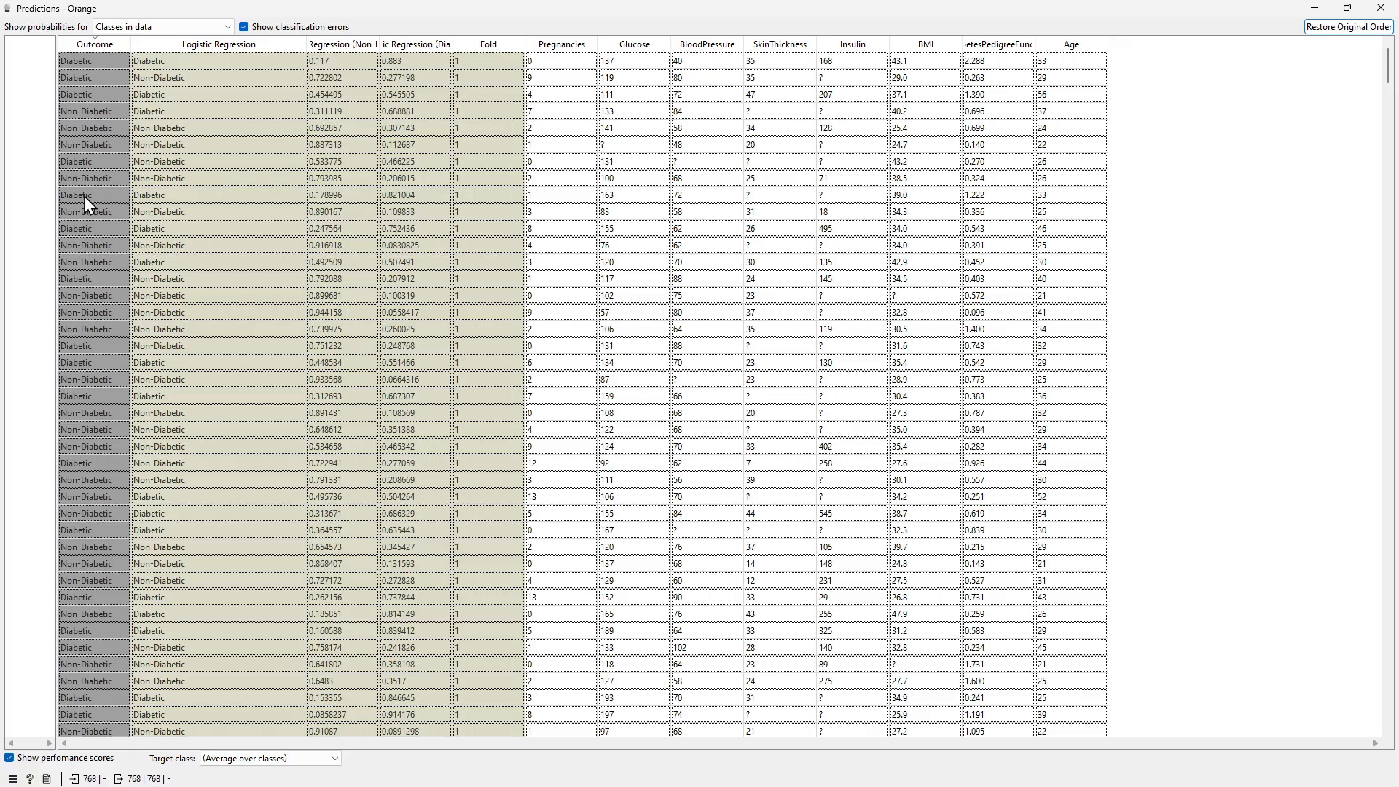
pyautogui.click(177, 115)
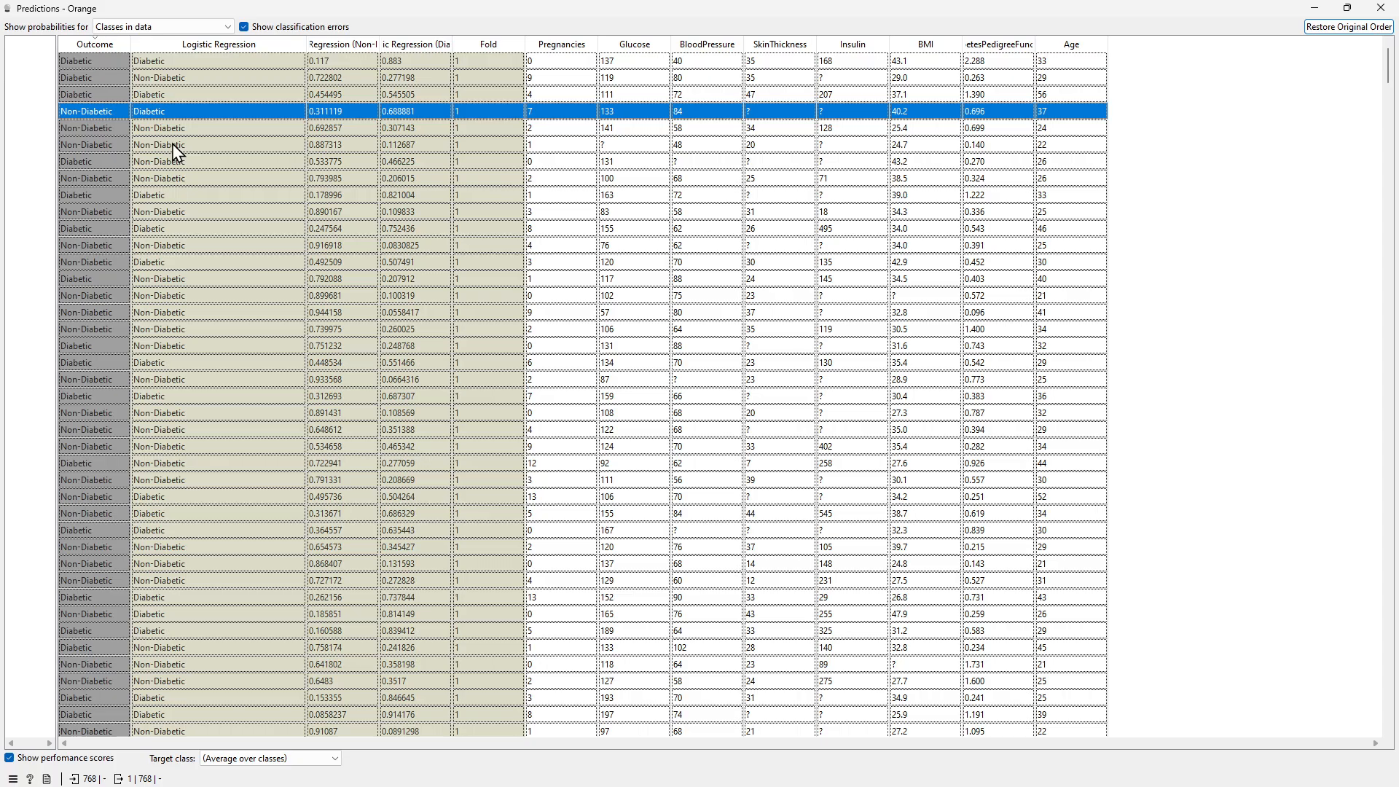
# - Widen the Non-Diabetic and Diabetic probability columns to read their full headings, and close the Predictions table
pyautogui.moveTo(384, 37); pyautogui.dragTo(536, 39)
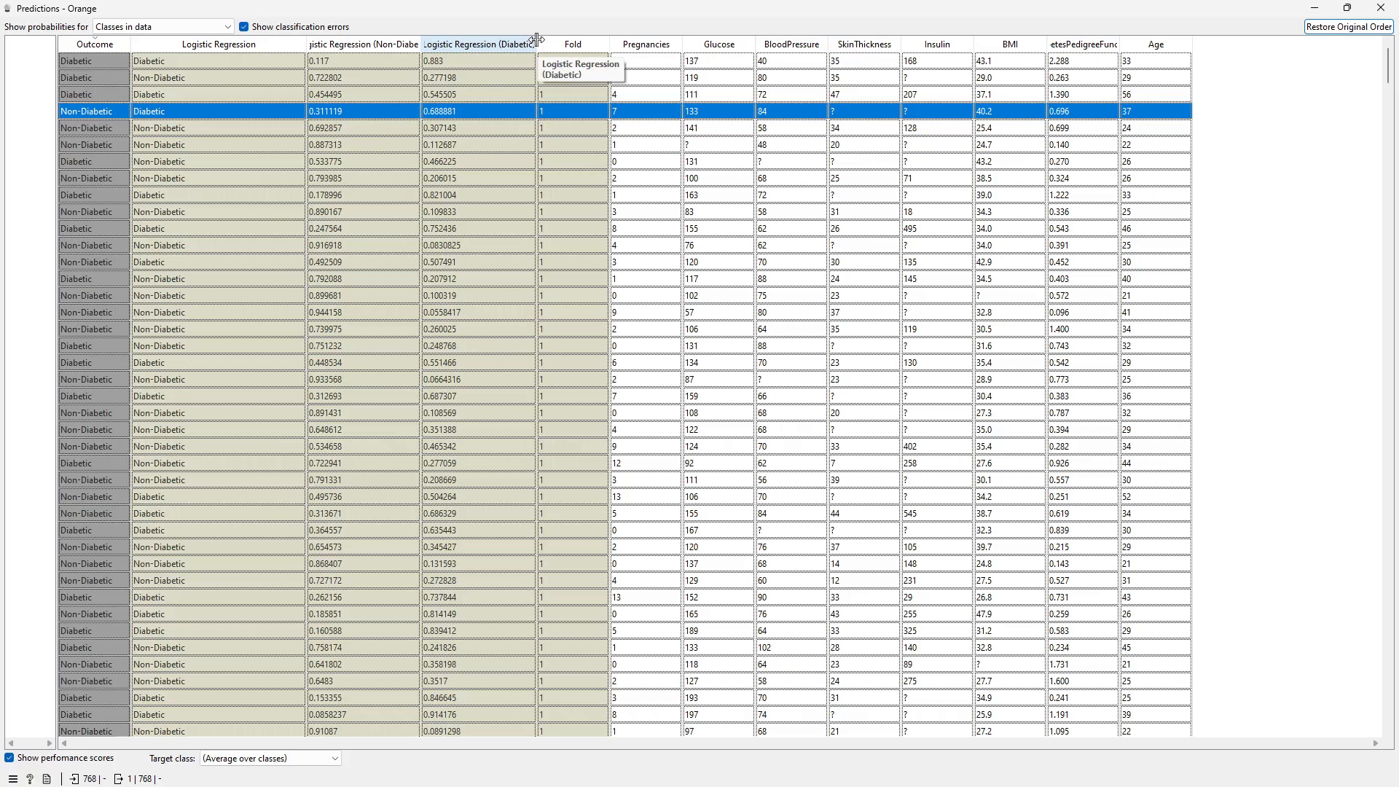
pyautogui.moveTo(420, 38); pyautogui.dragTo(458, 38)
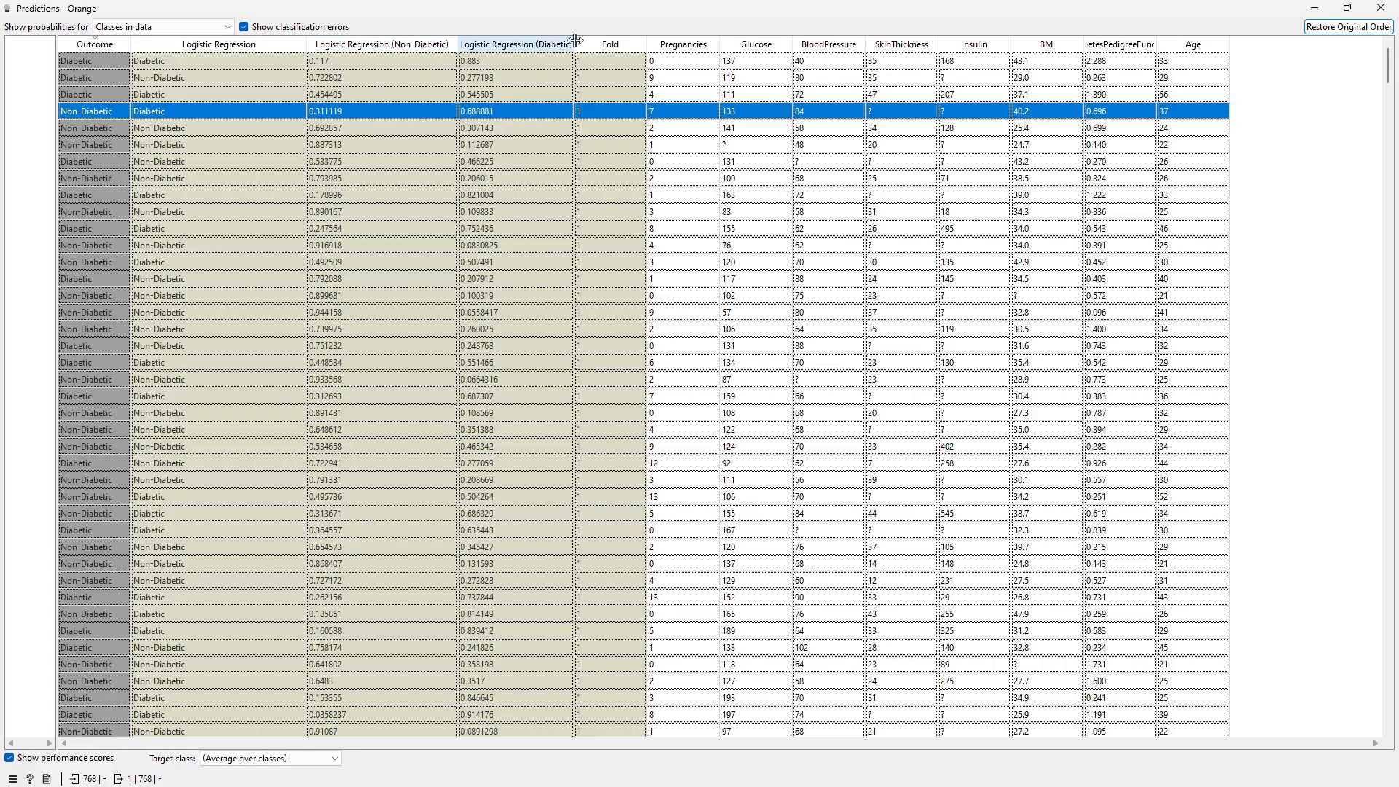
pyautogui.moveTo(579, 40); pyautogui.dragTo(629, 42)
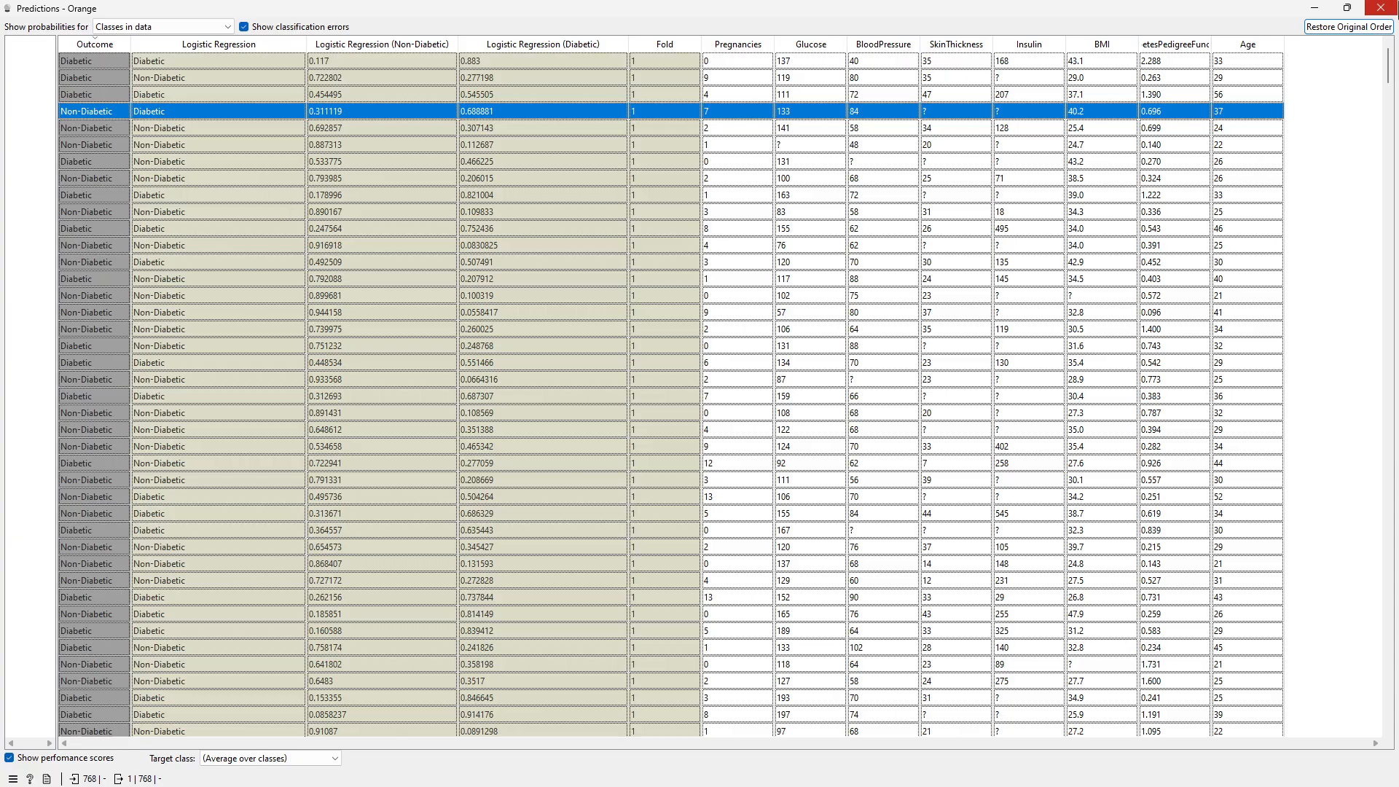
pyautogui.click(1380, 7)
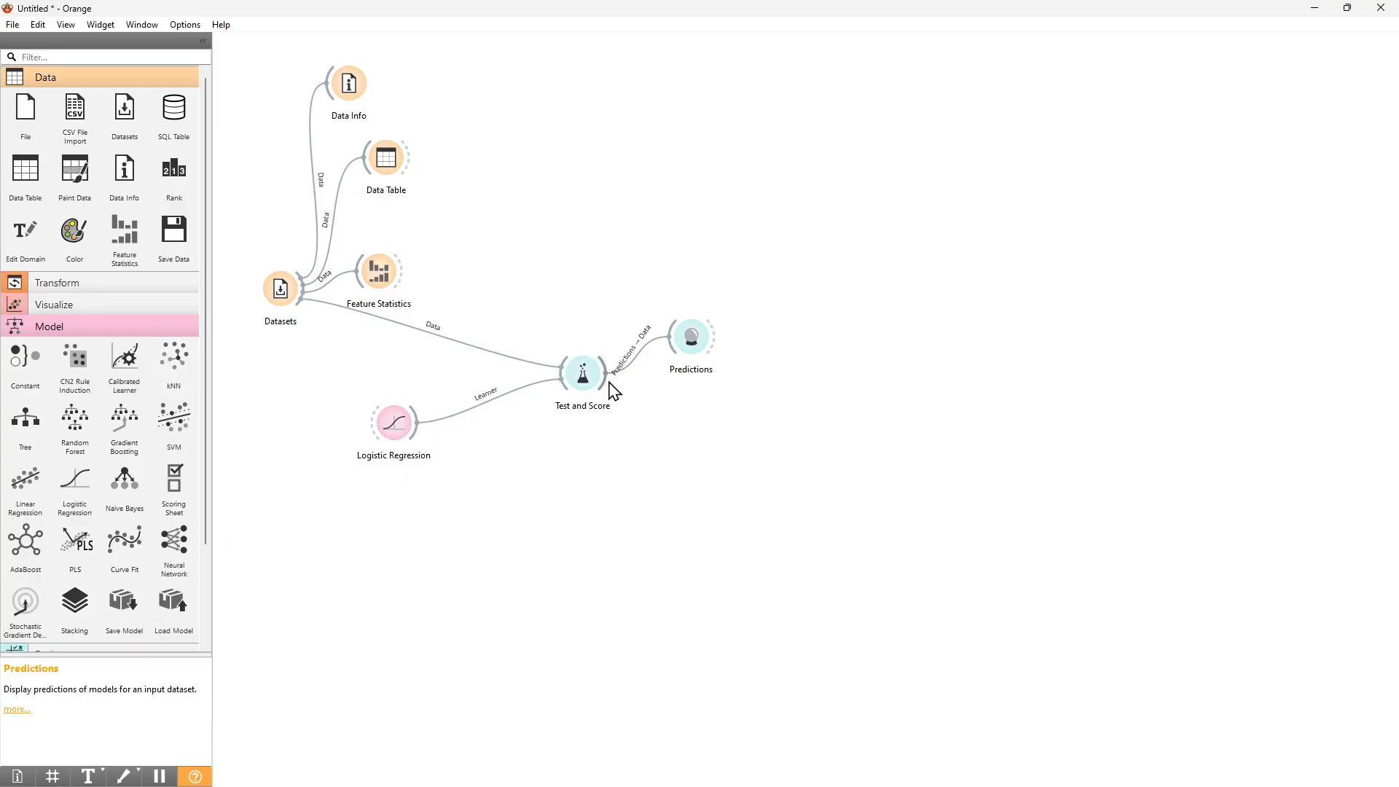
# - Add a Confusion Matrix widget that receives the evaluation results from Test and Score
pyautogui.moveTo(608, 391); pyautogui.dragTo(691, 456)
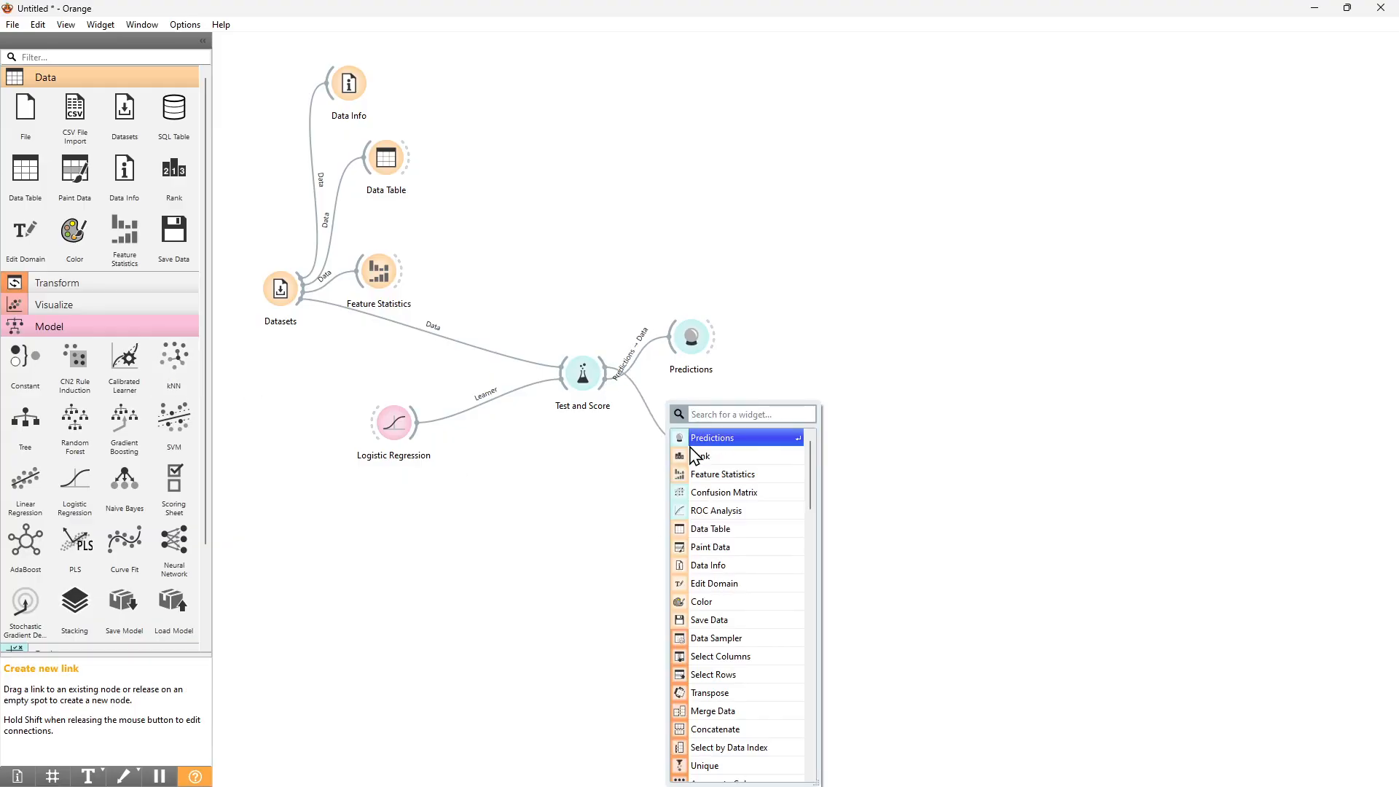
pyautogui.write('confusi')
pyautogui.press('Return')
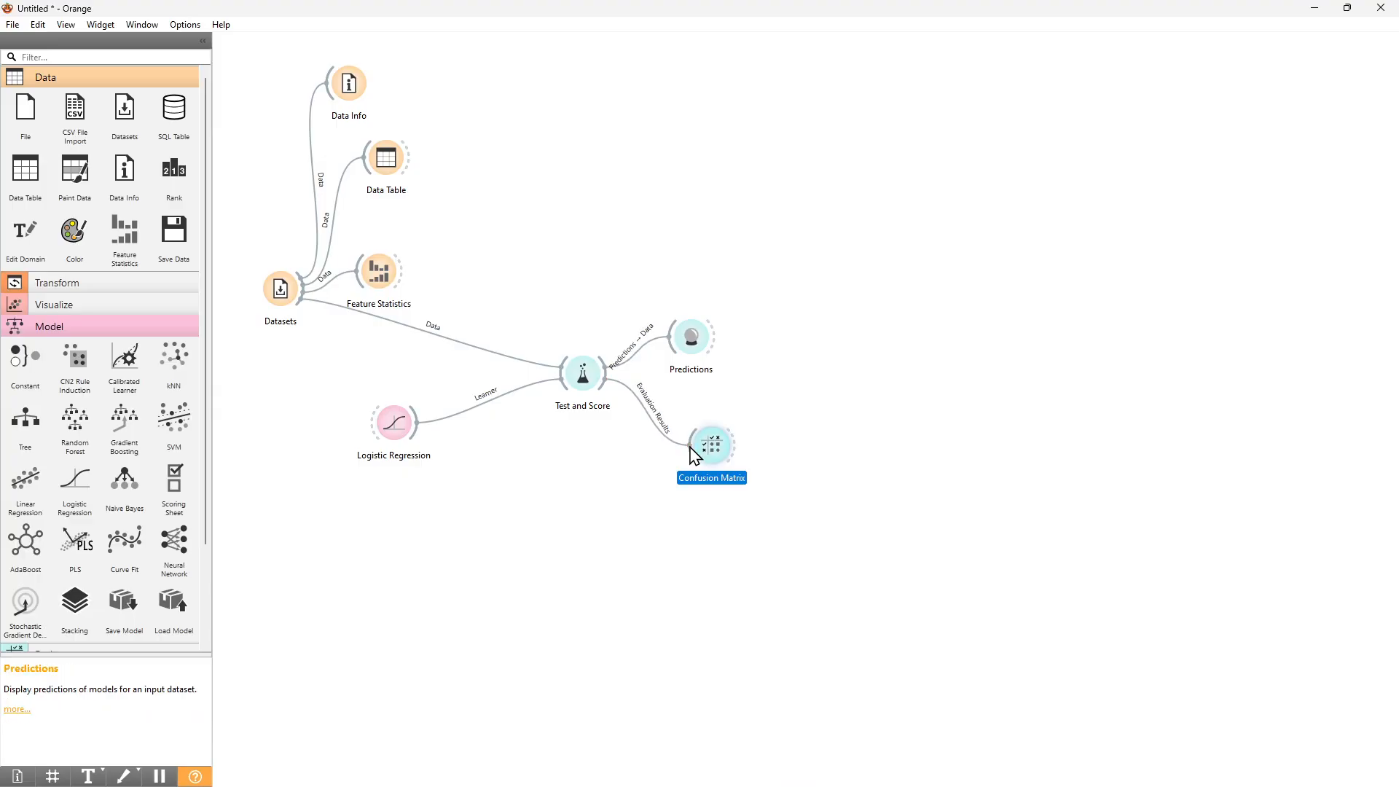
# - Move the Confusion Matrix widget slightly closer to Test and Score and open its matrix below the workflow
pyautogui.doubleClick(709, 443)
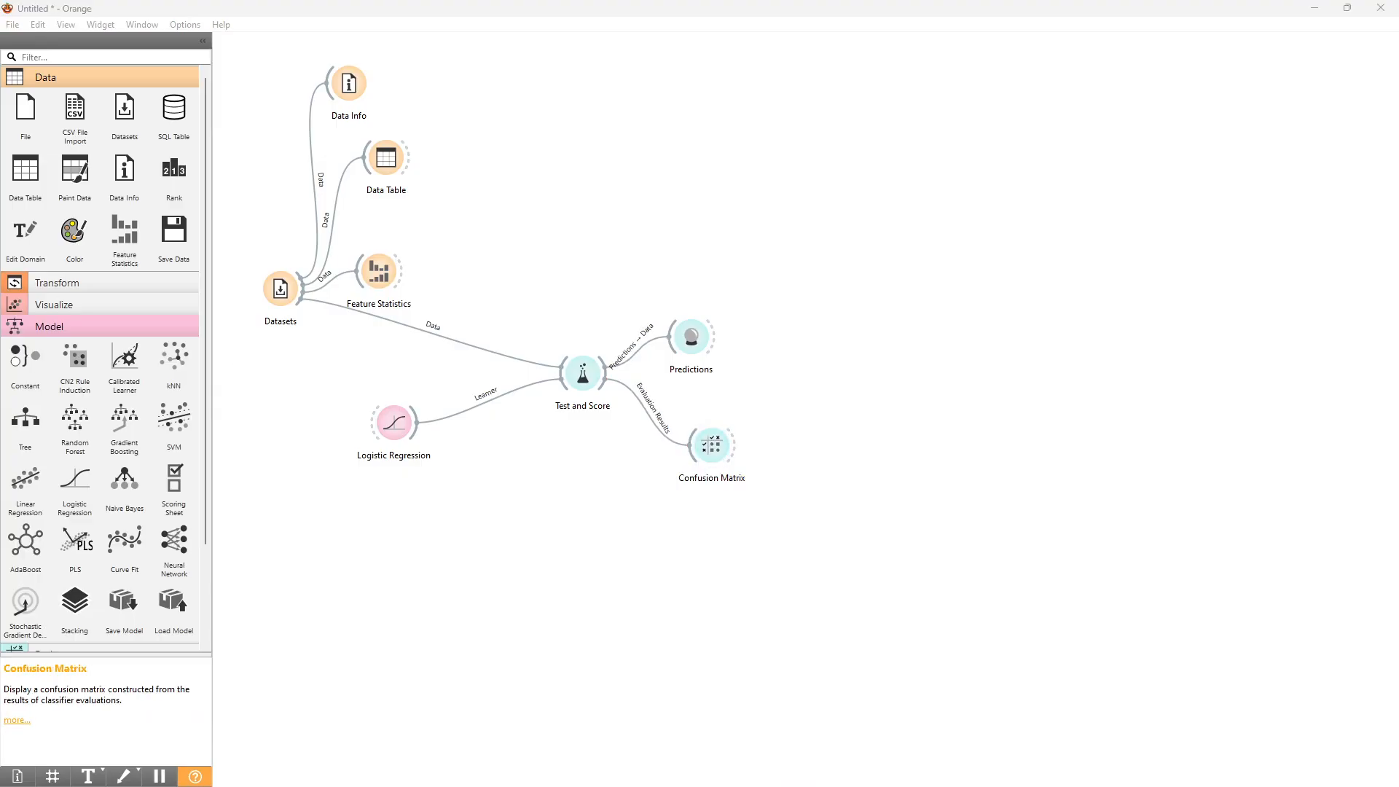
pyautogui.moveTo(459, 231); pyautogui.dragTo(1077, 91)
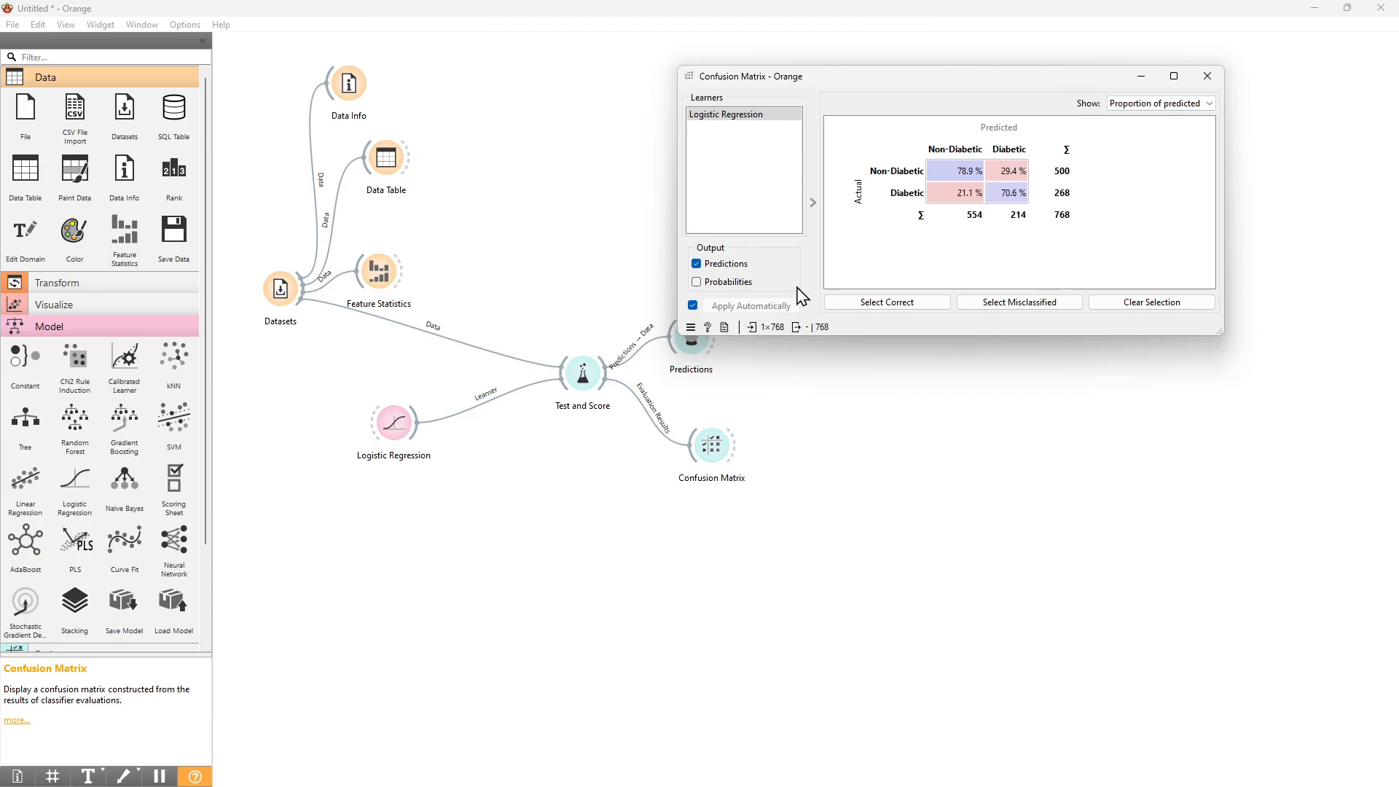
pyautogui.moveTo(906, 78); pyautogui.dragTo(957, 141)
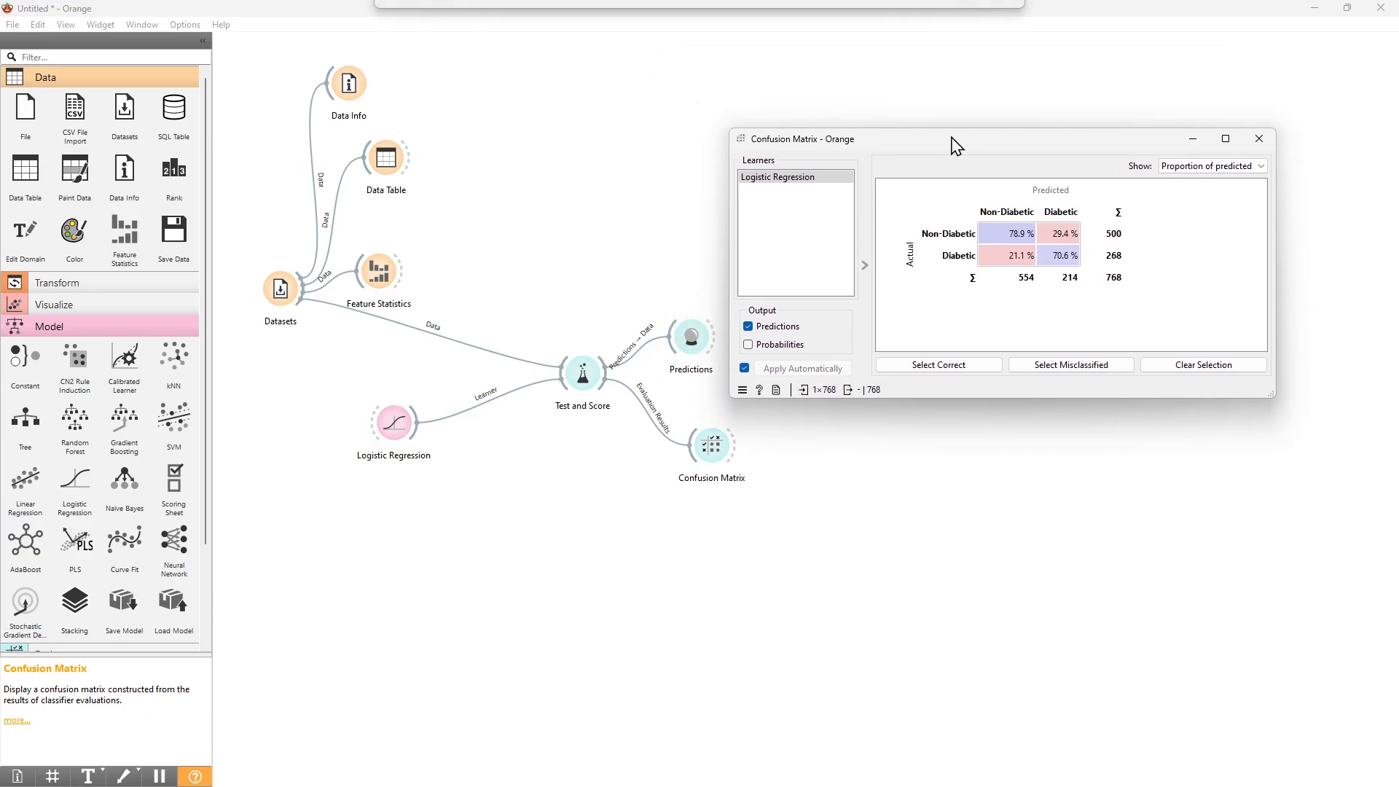
pyautogui.moveTo(721, 446); pyautogui.dragTo(696, 449)
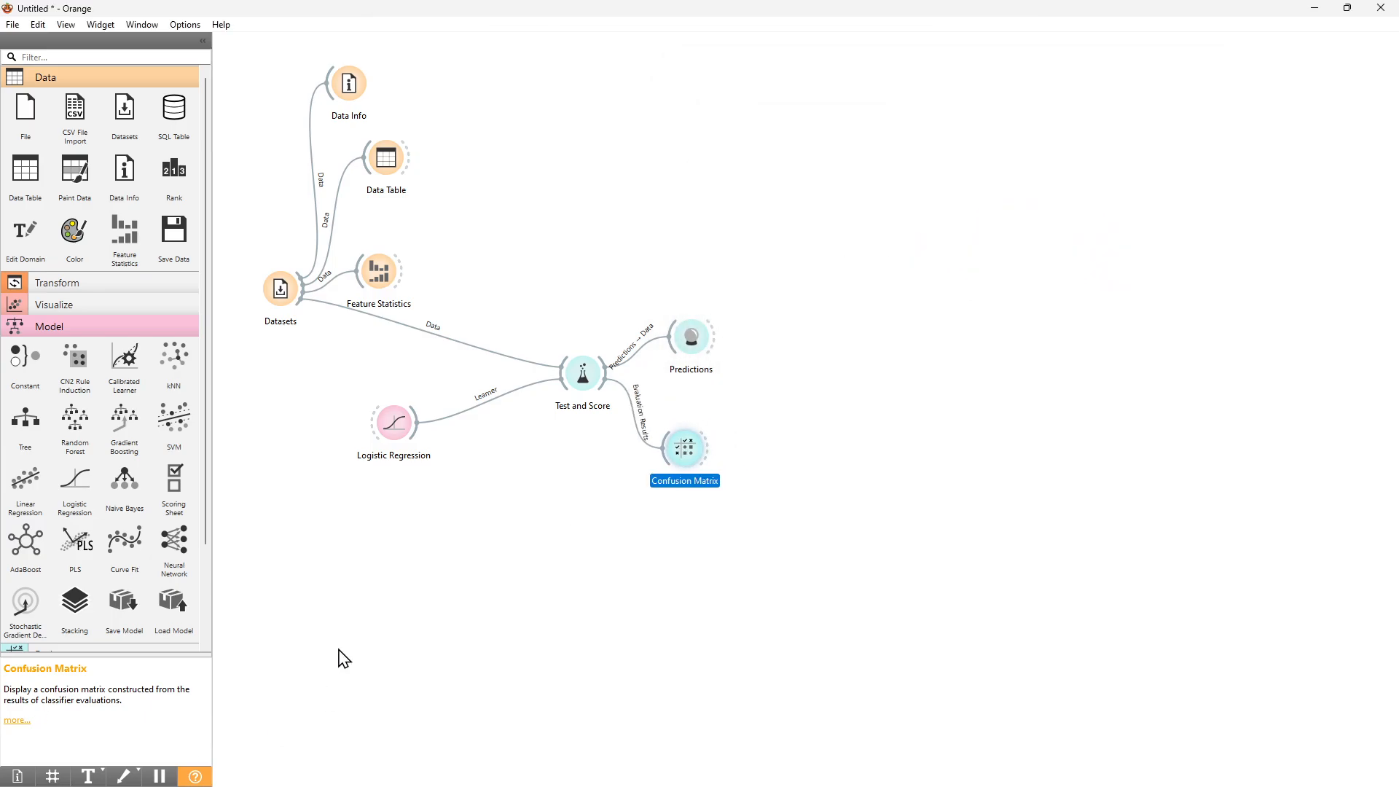
pyautogui.doubleClick(685, 447)
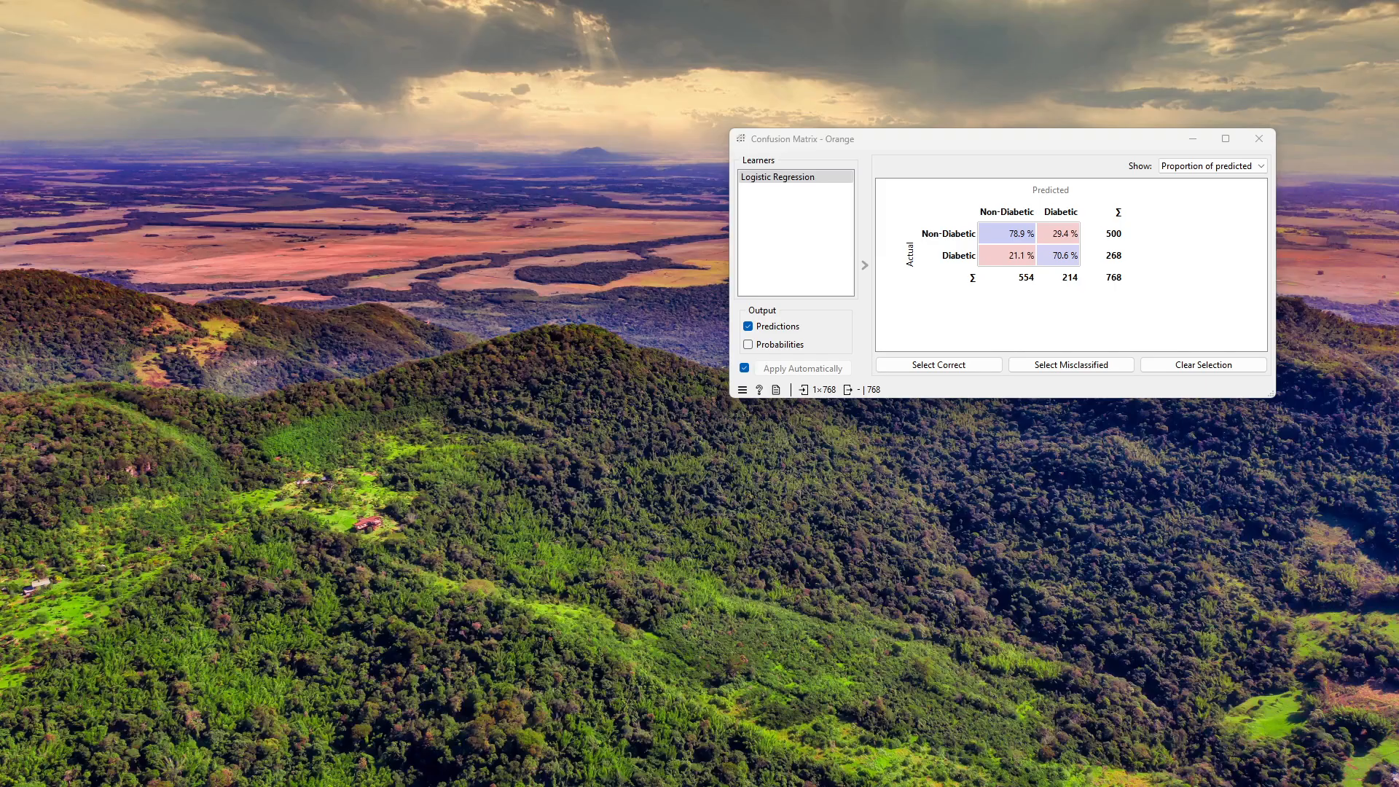
pyautogui.moveTo(1065, 155); pyautogui.dragTo(781, 469)
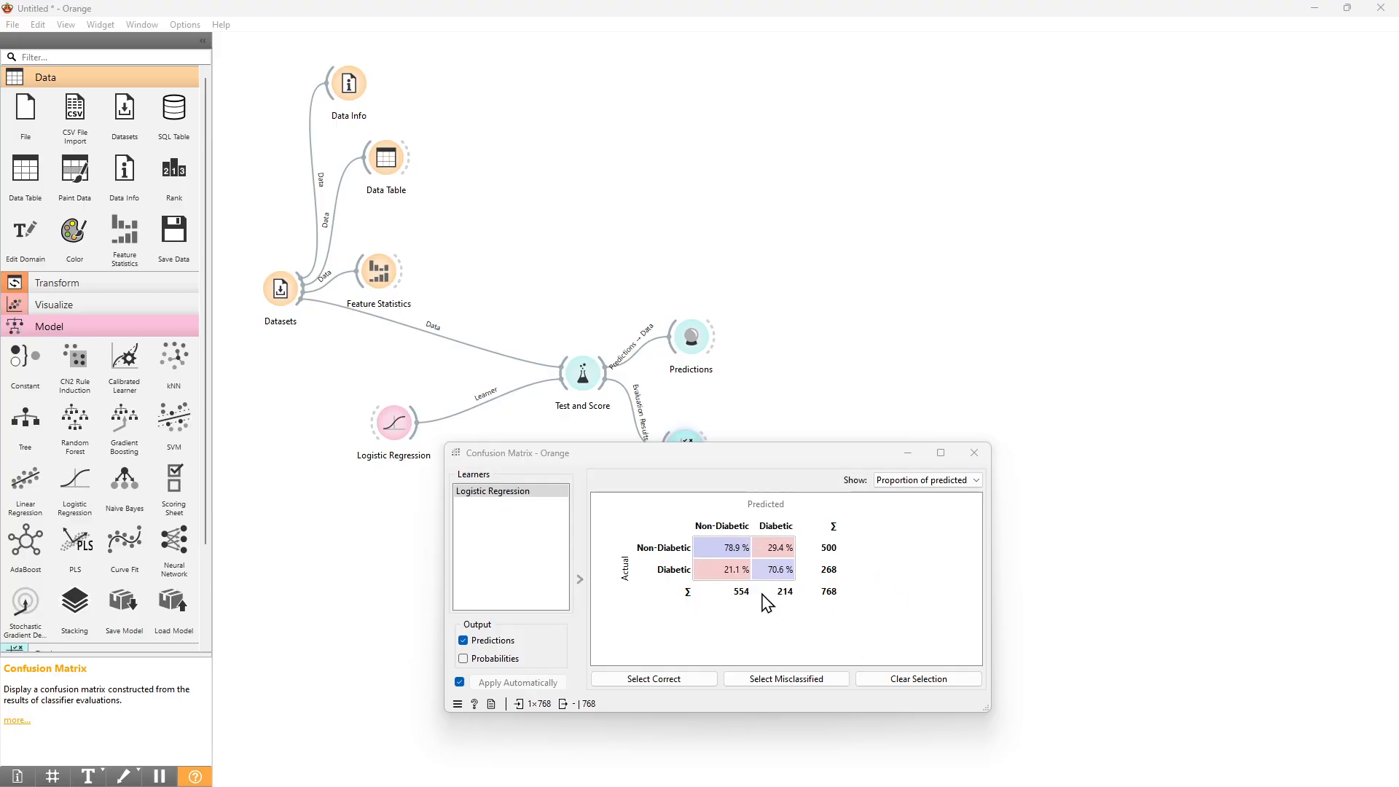
# - Show the confusion matrix as Number of instances, leaving the Predictions output enabled
pyautogui.click(463, 641)
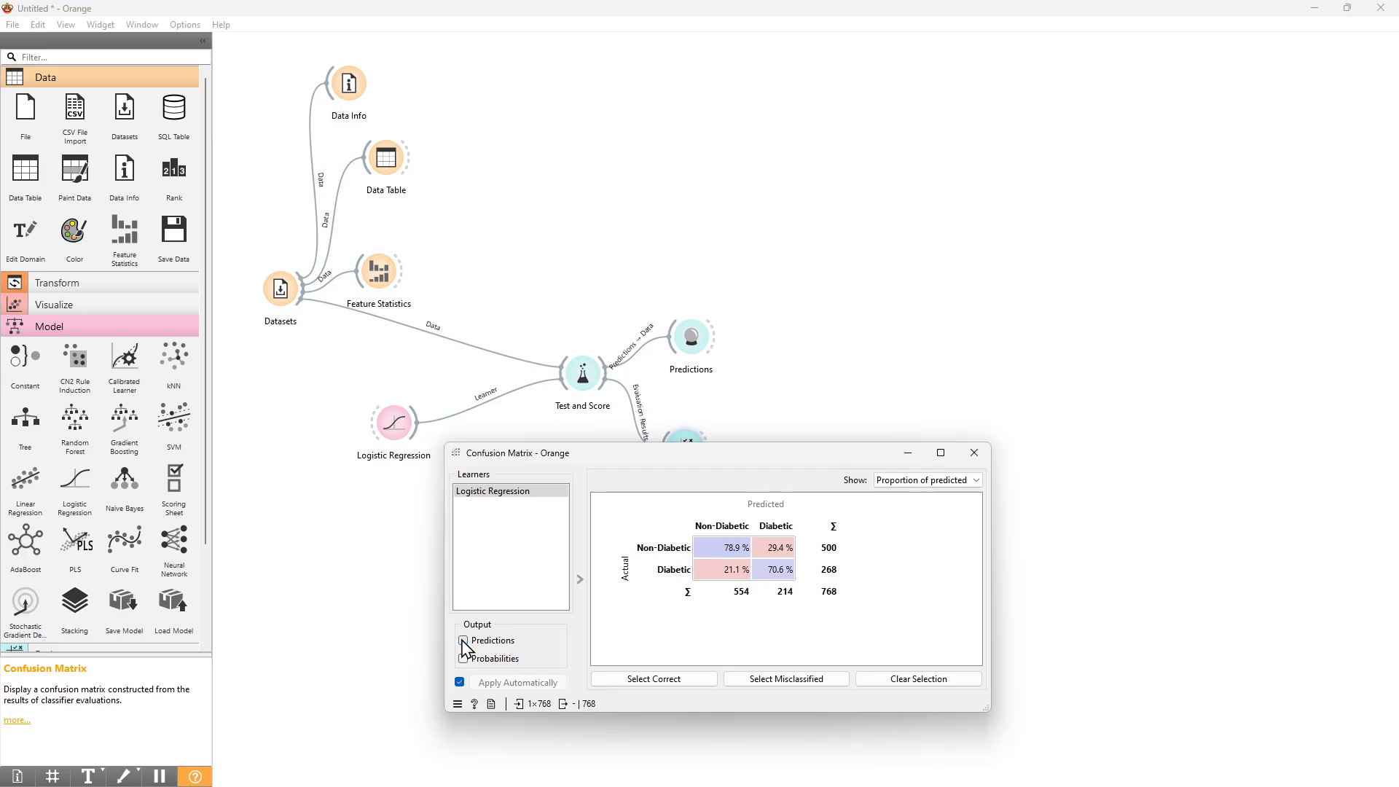
pyautogui.click(464, 641)
pyautogui.click(926, 480)
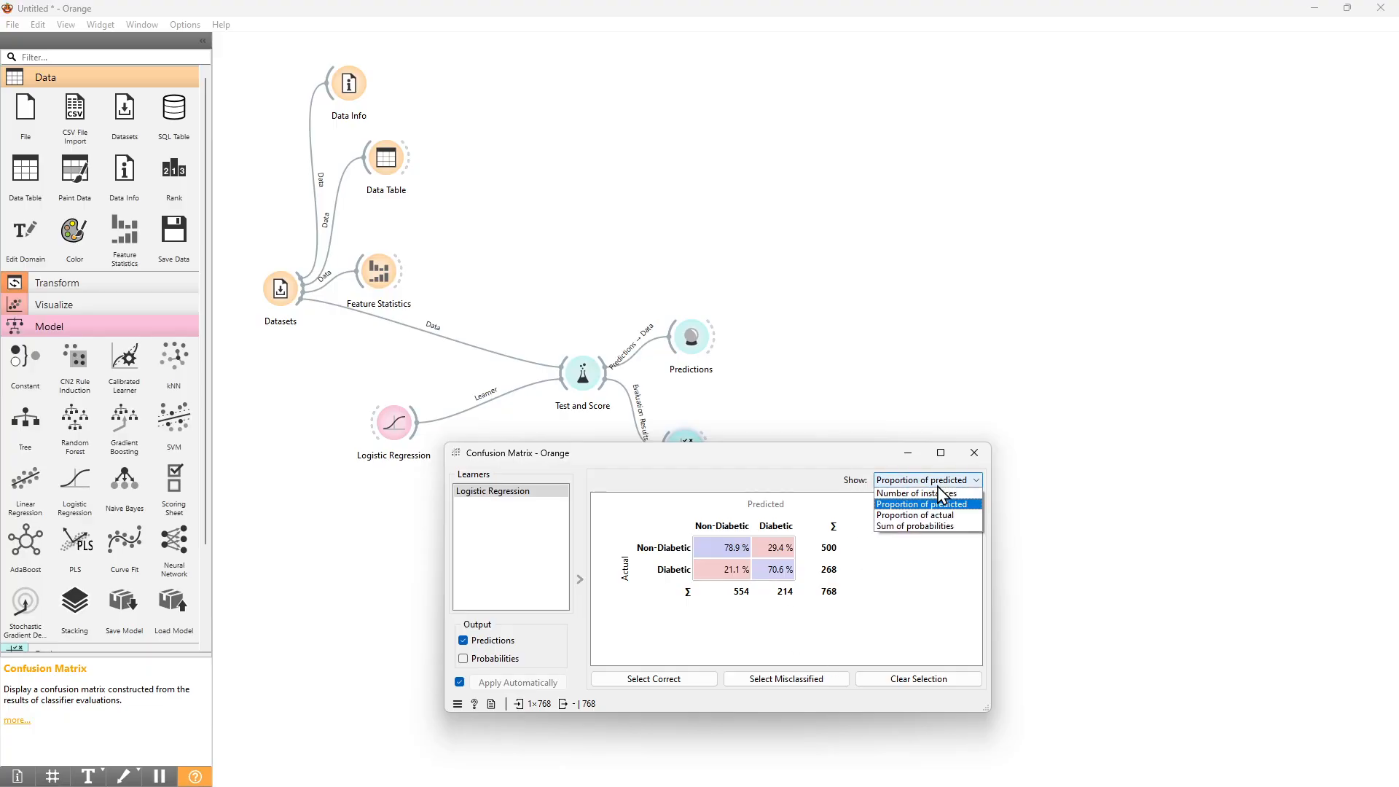
pyautogui.click(922, 496)
pyautogui.moveTo(837, 462); pyautogui.dragTo(804, 486)
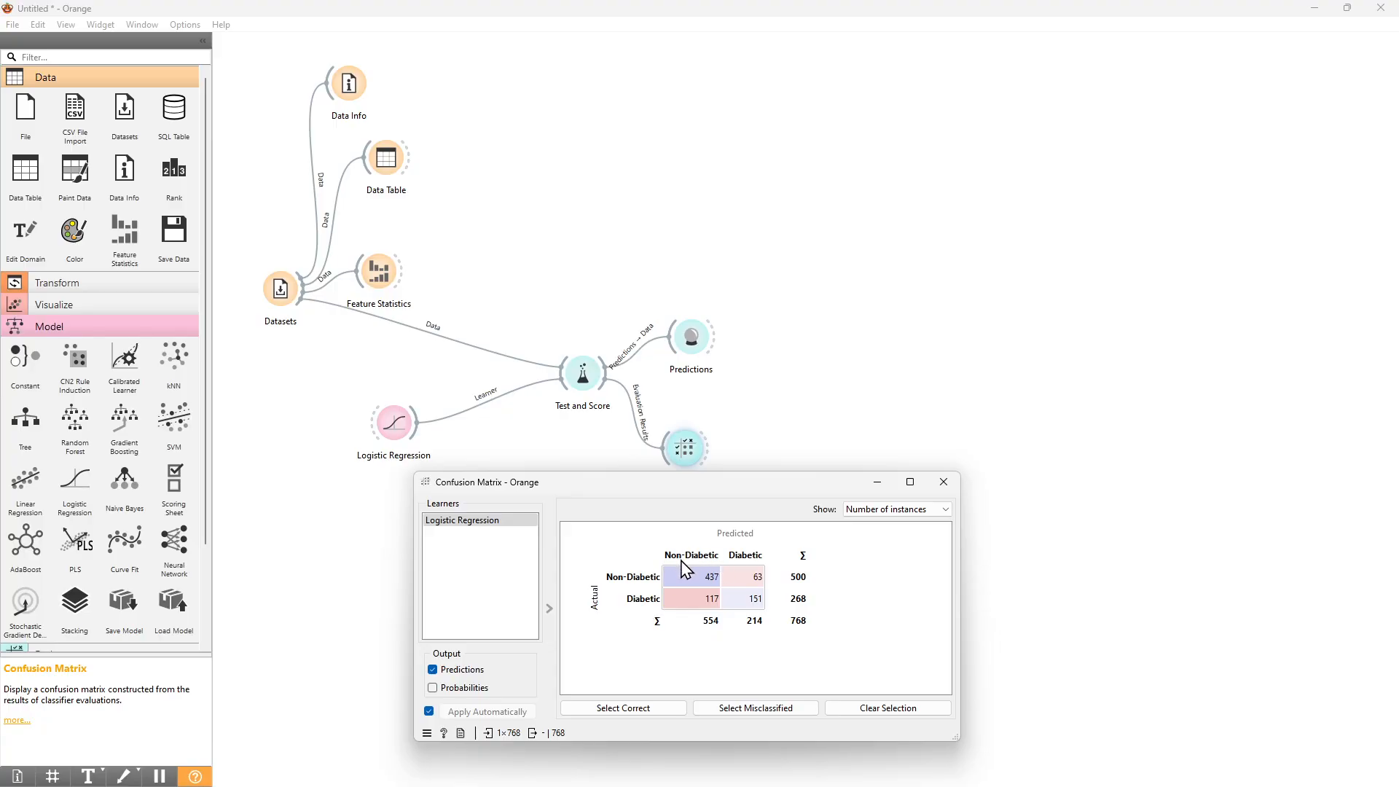
# - Examine the misclassified Diabetic and Non-Diabetic cells of the confusion matrix, moving its window clear of the workflow widgets
pyautogui.moveTo(701, 606)
pyautogui.moveTo(760, 580)
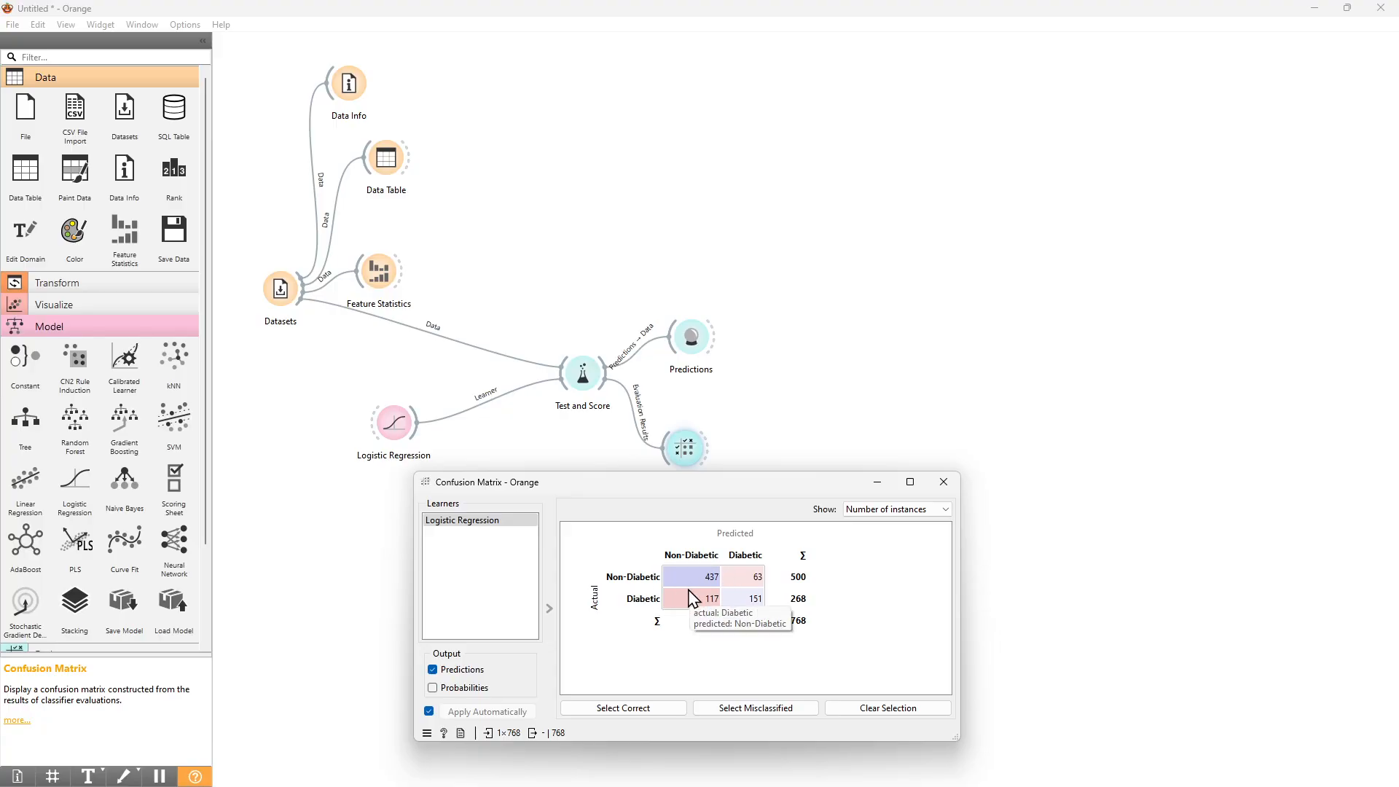
pyautogui.moveTo(796, 483); pyautogui.dragTo(1089, 299)
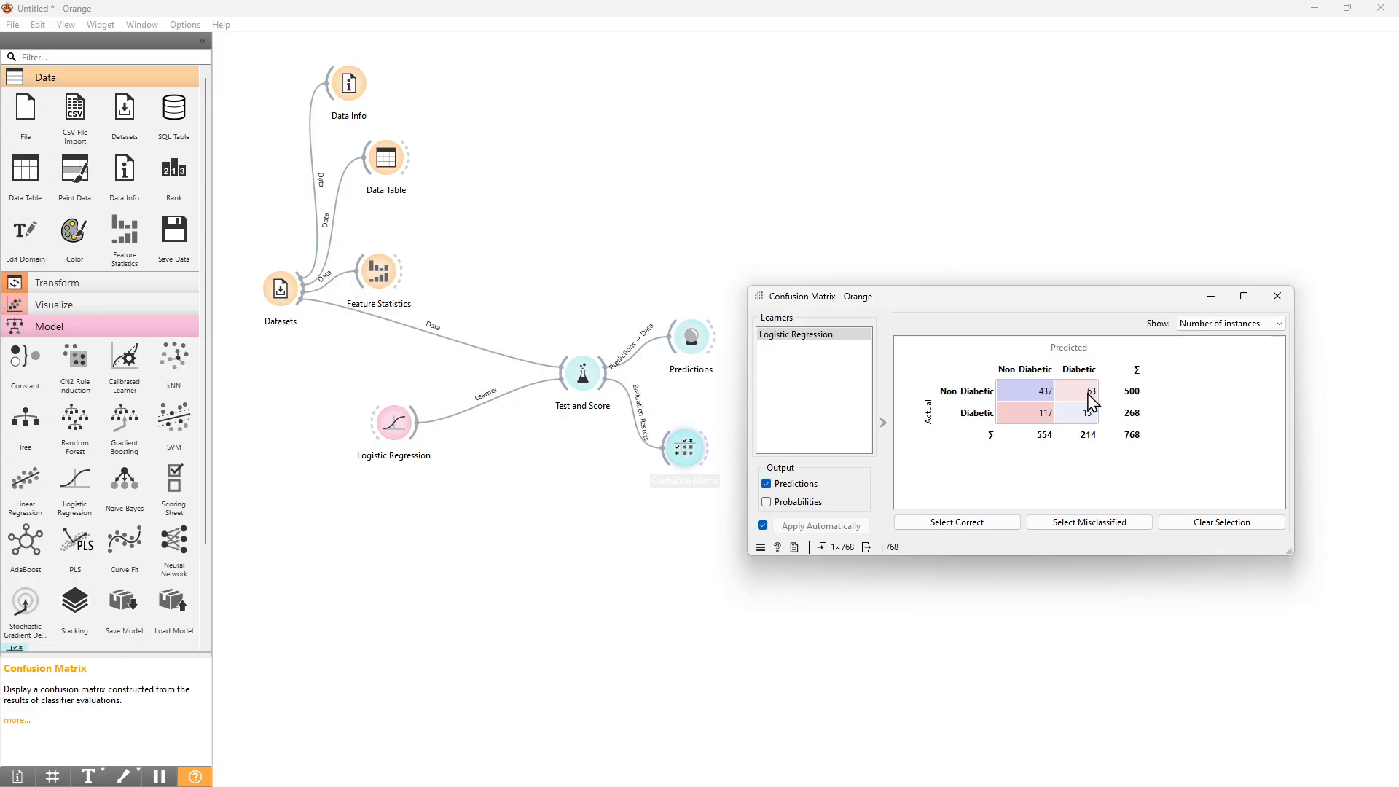
# - Examine the Diabetic and Non-Diabetic cells of the confusion matrix and move its window higher on the canvas
pyautogui.moveTo(1088, 393)
pyautogui.moveTo(1046, 424)
pyautogui.moveTo(1170, 305); pyautogui.dragTo(1259, 140)
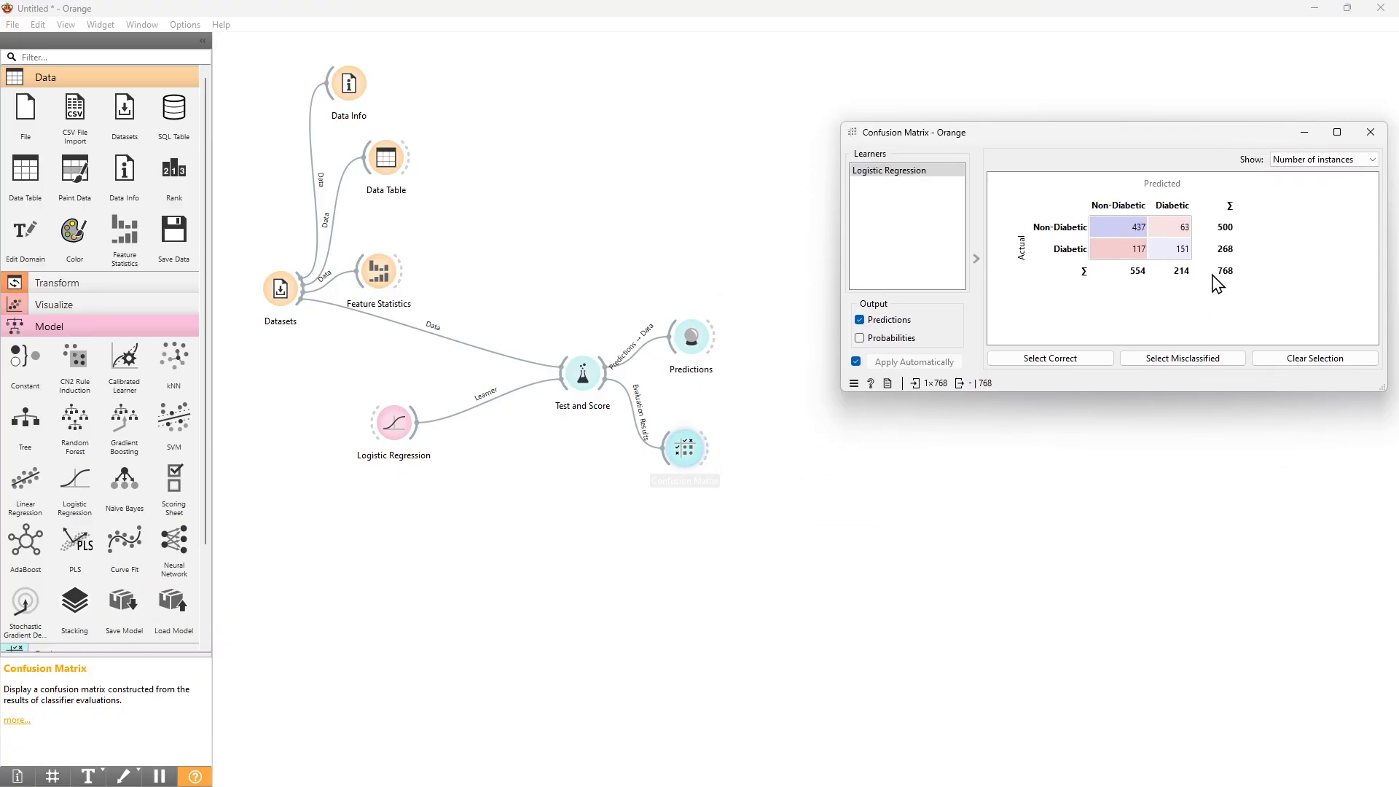
# - Open the Test and Score results and arrange the window above the Confusion Matrix window so both tables can be compared
pyautogui.doubleClick(583, 375)
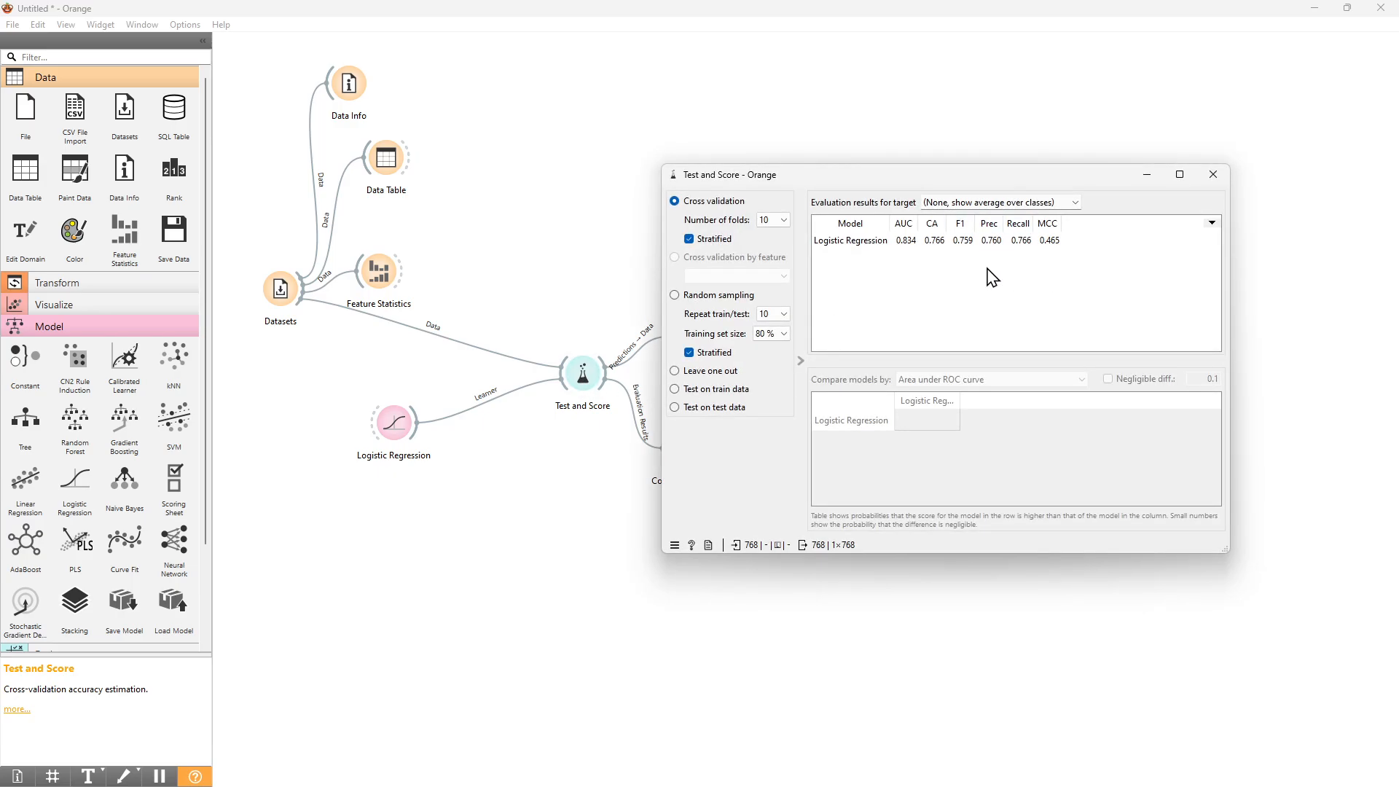
pyautogui.moveTo(1085, 182); pyautogui.dragTo(1129, 210)
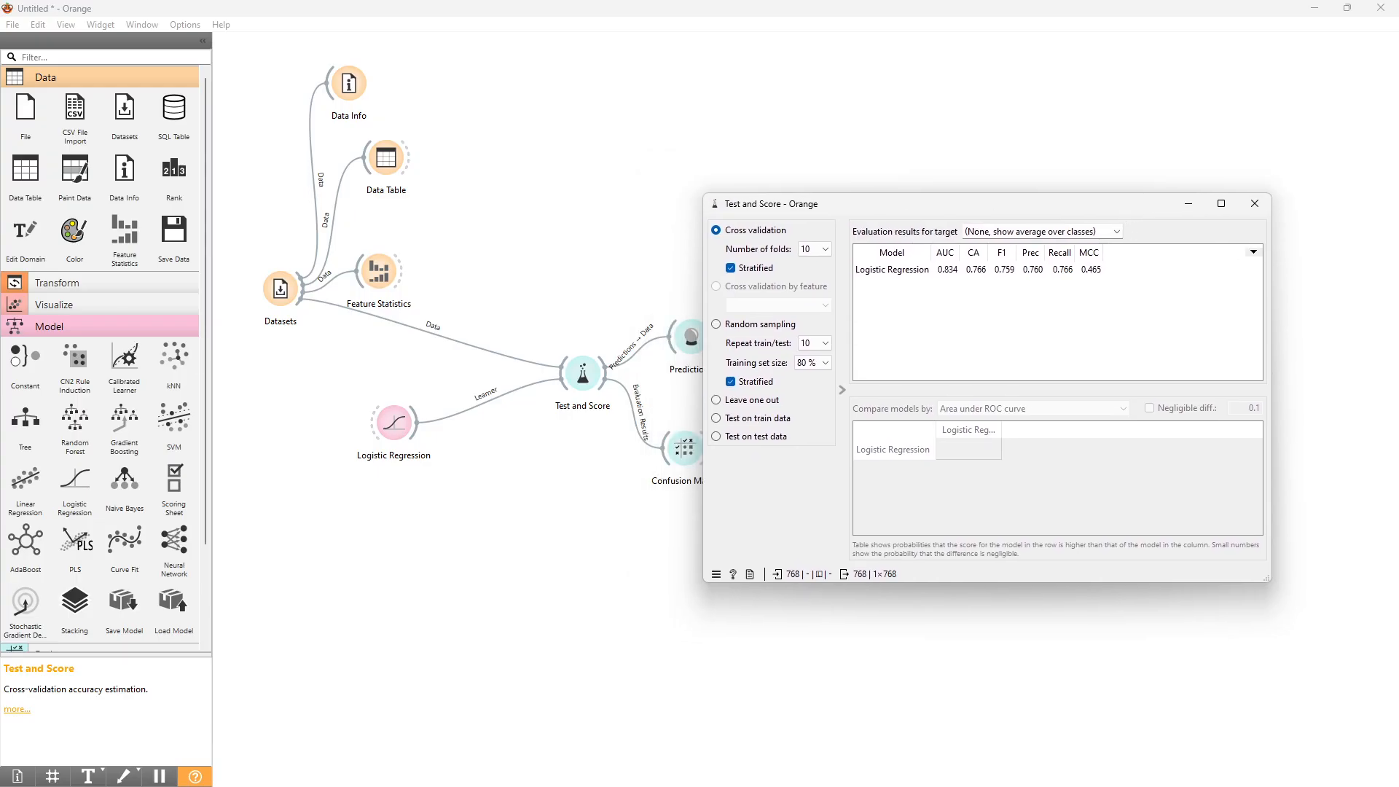
pyautogui.moveTo(1036, 137); pyautogui.dragTo(707, 435)
pyautogui.moveTo(929, 215); pyautogui.dragTo(1083, 137)
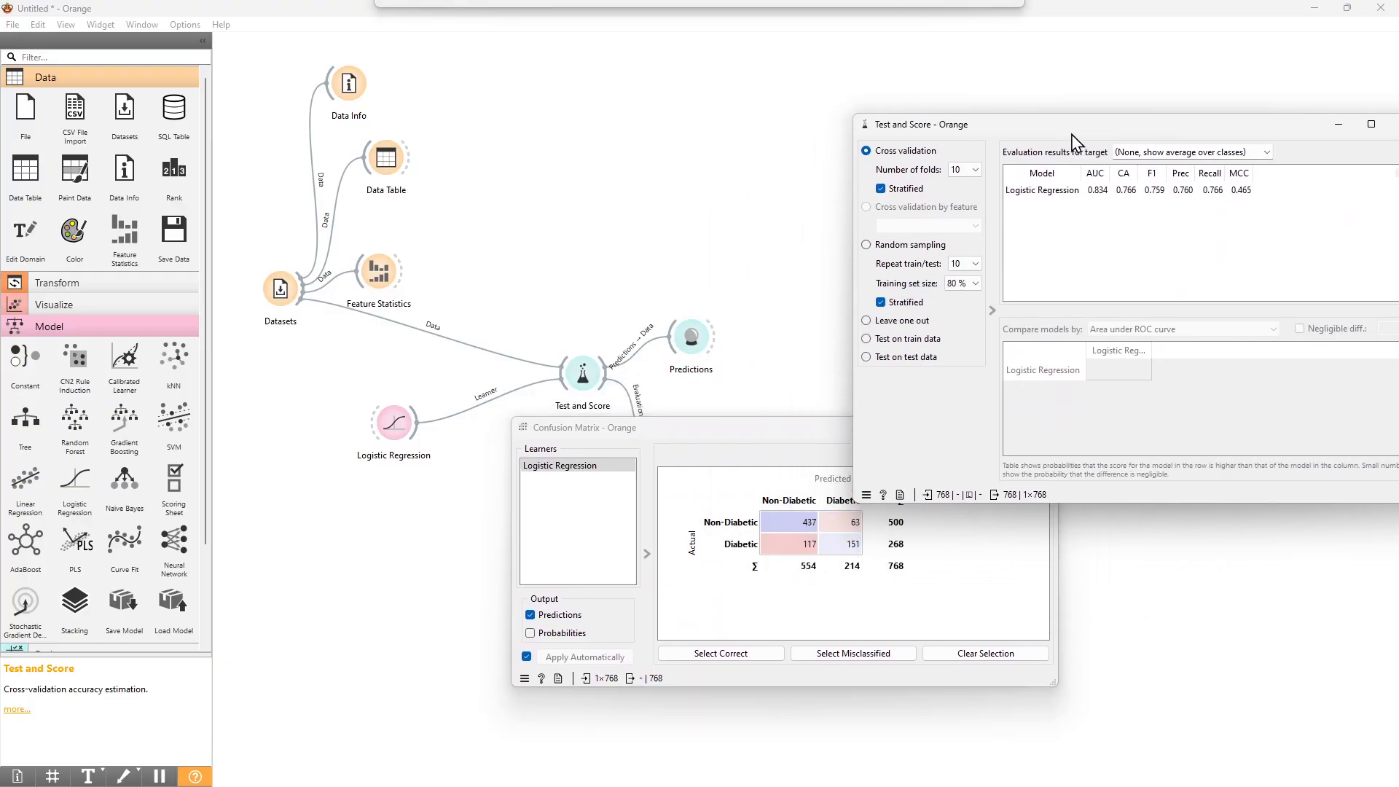
pyautogui.click(757, 445)
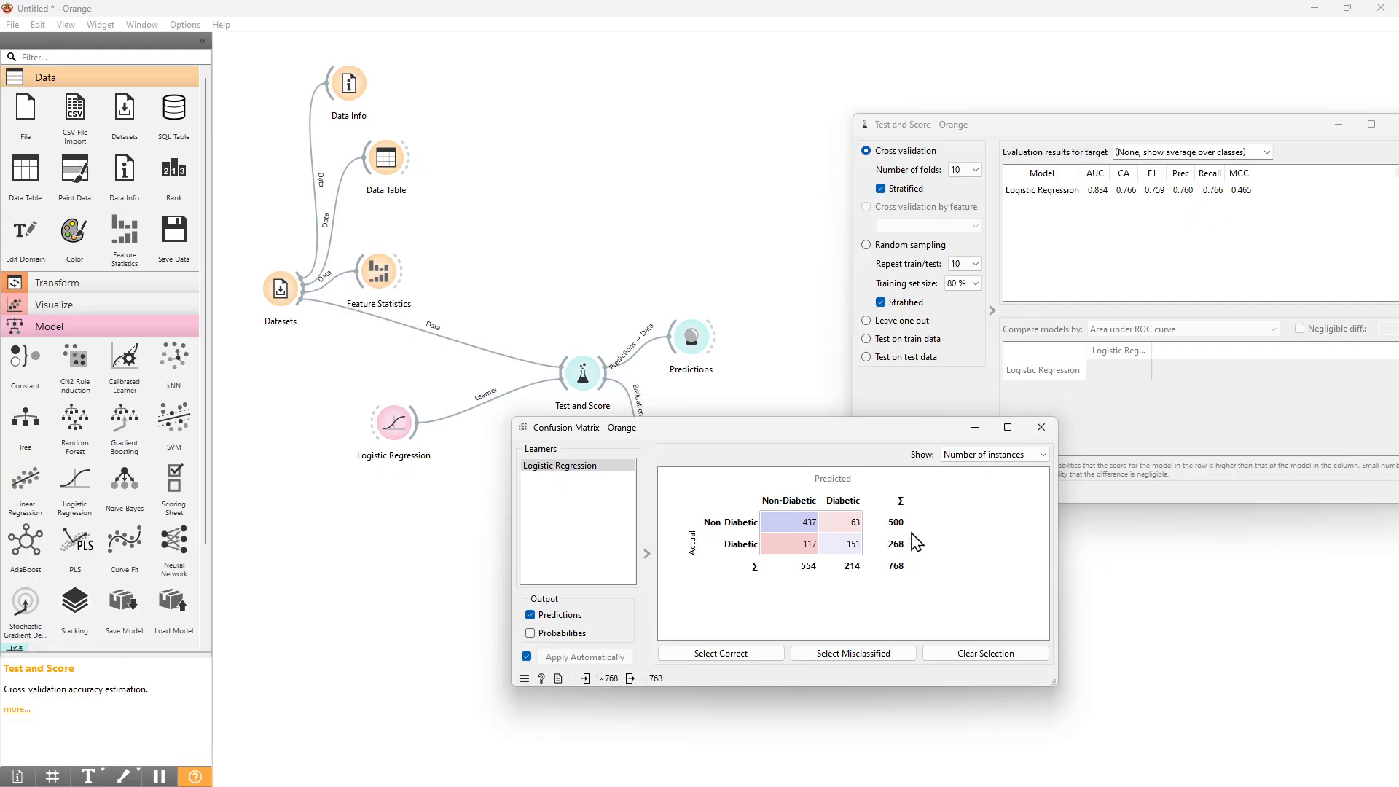
pyautogui.moveTo(872, 427); pyautogui.dragTo(822, 449)
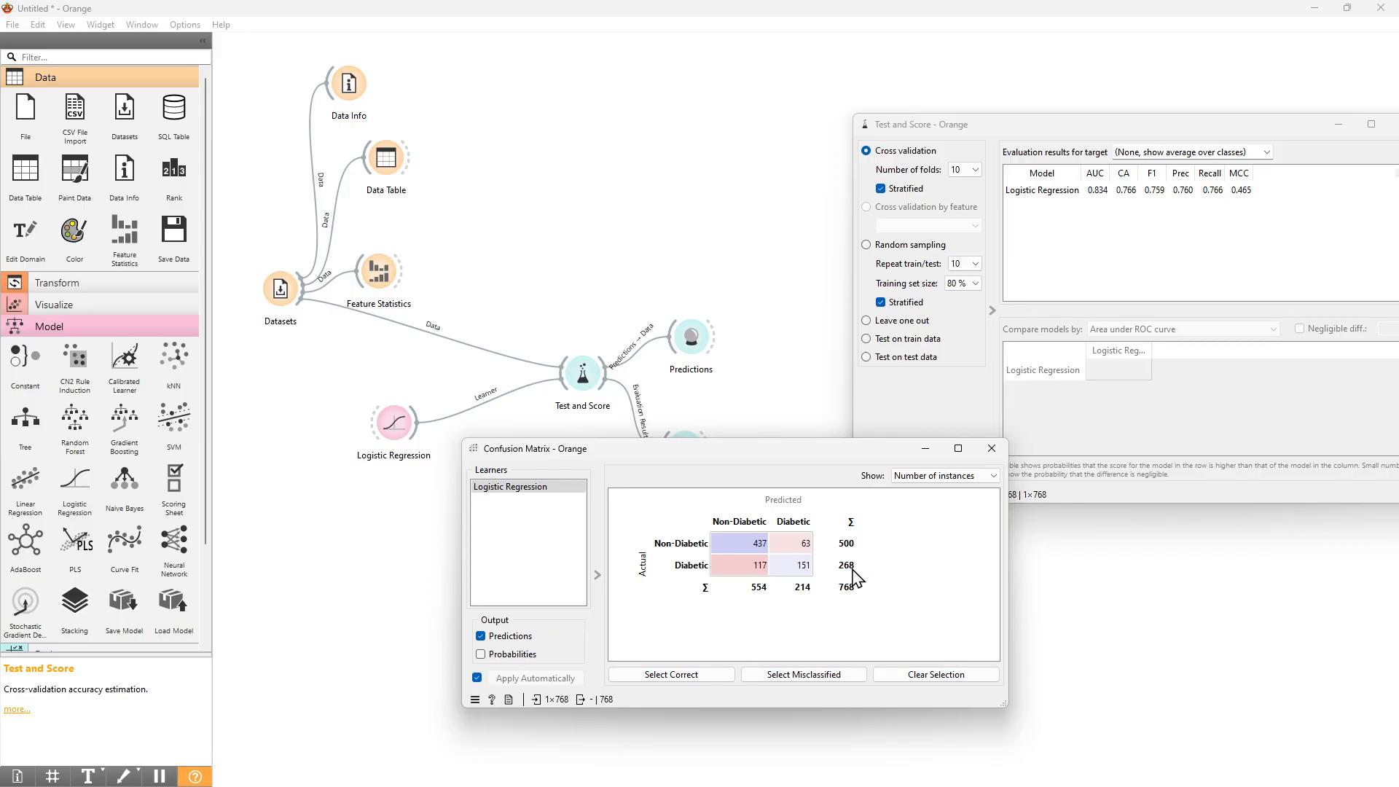
# - Show the logistic regression evaluation results for the Diabetic target class, with the Test and Score window fully in view
pyautogui.click(1192, 154)
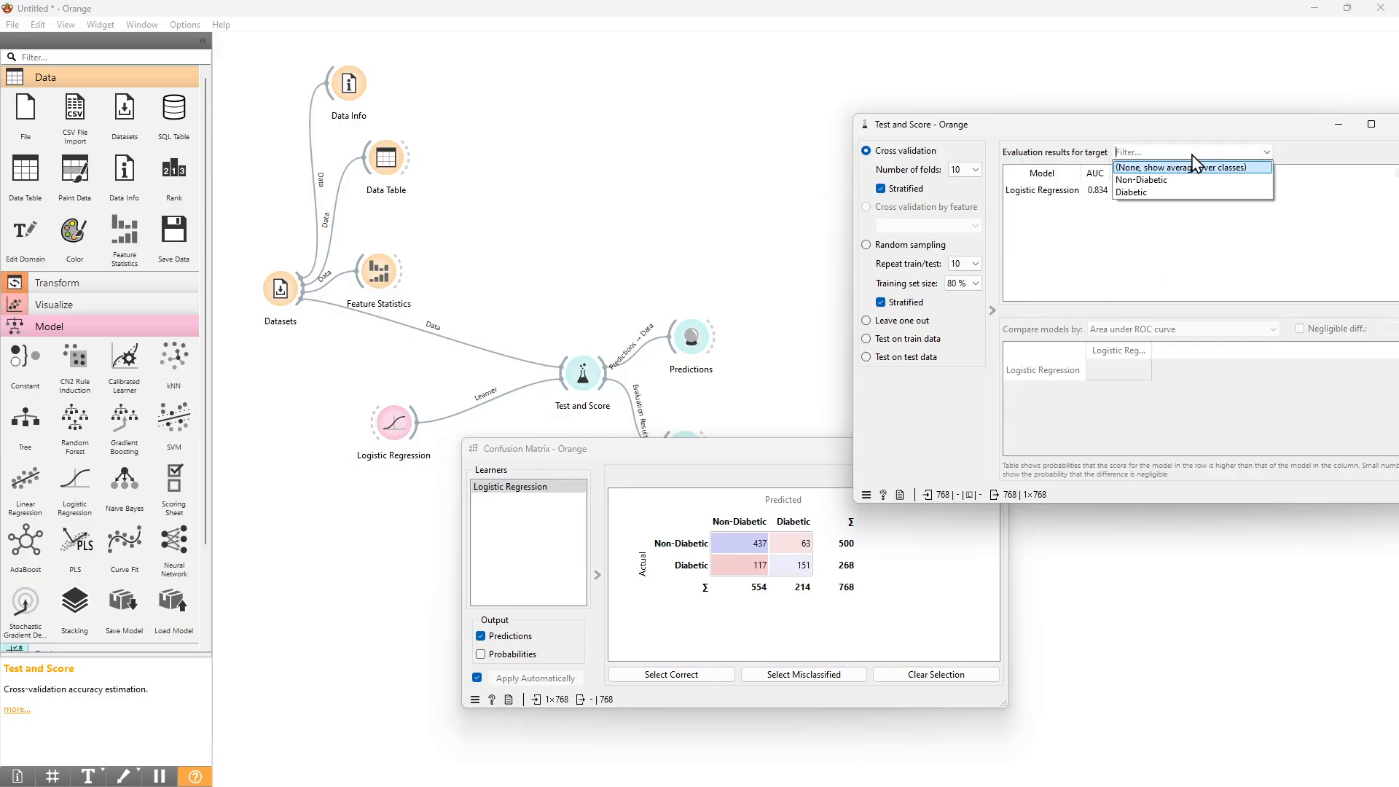
pyautogui.click(1129, 192)
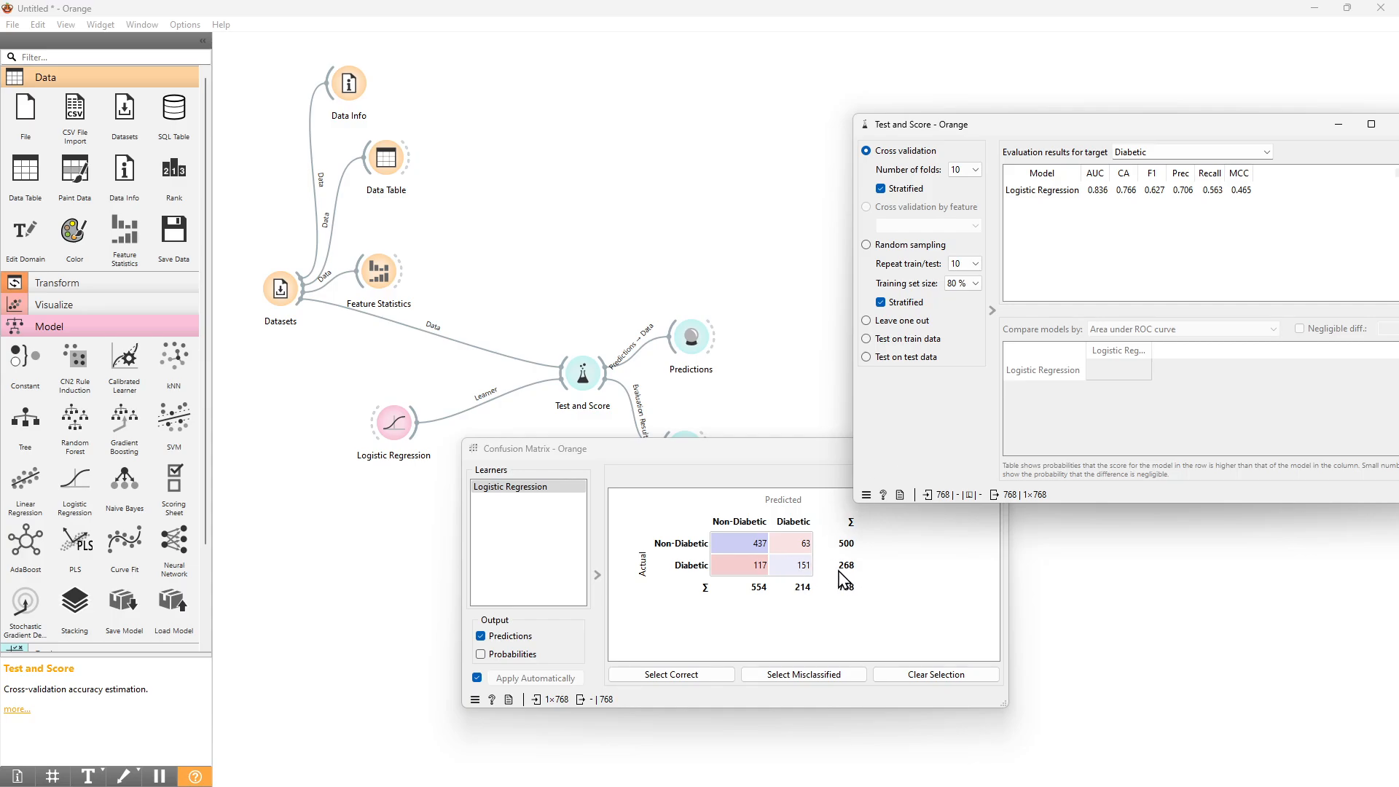
pyautogui.click(1187, 153)
pyautogui.click(1149, 193)
pyautogui.moveTo(1158, 137); pyautogui.dragTo(1012, 131)
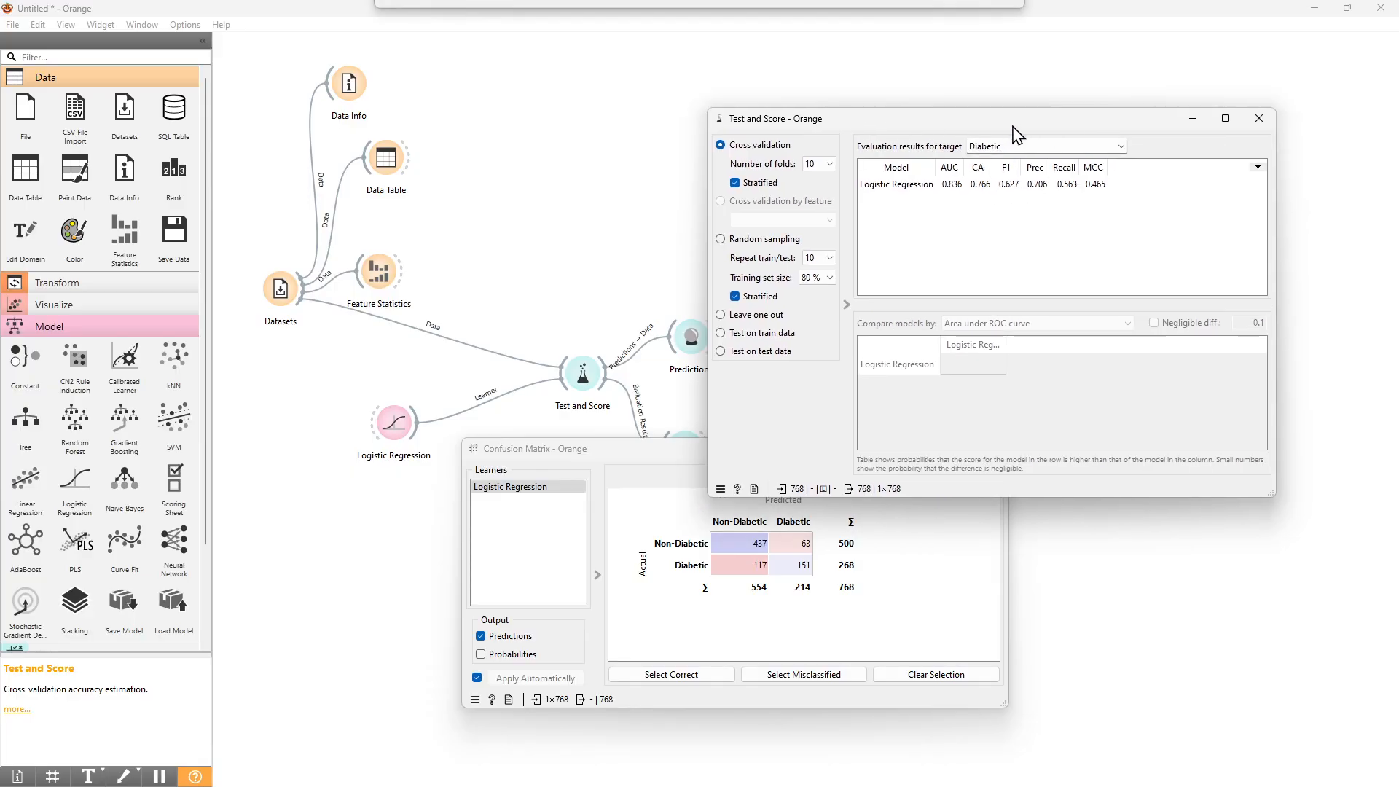
pyautogui.click(1006, 147)
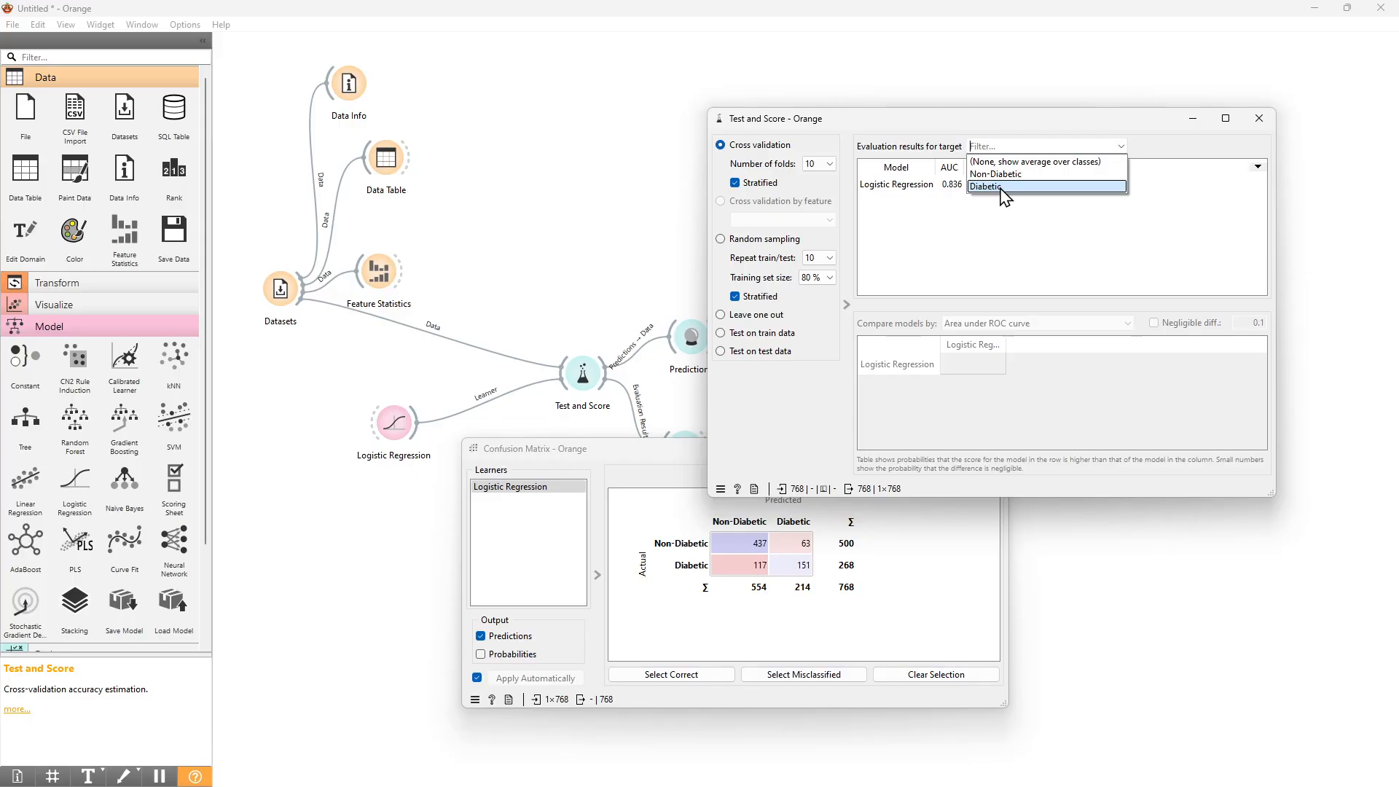
pyautogui.click(1000, 187)
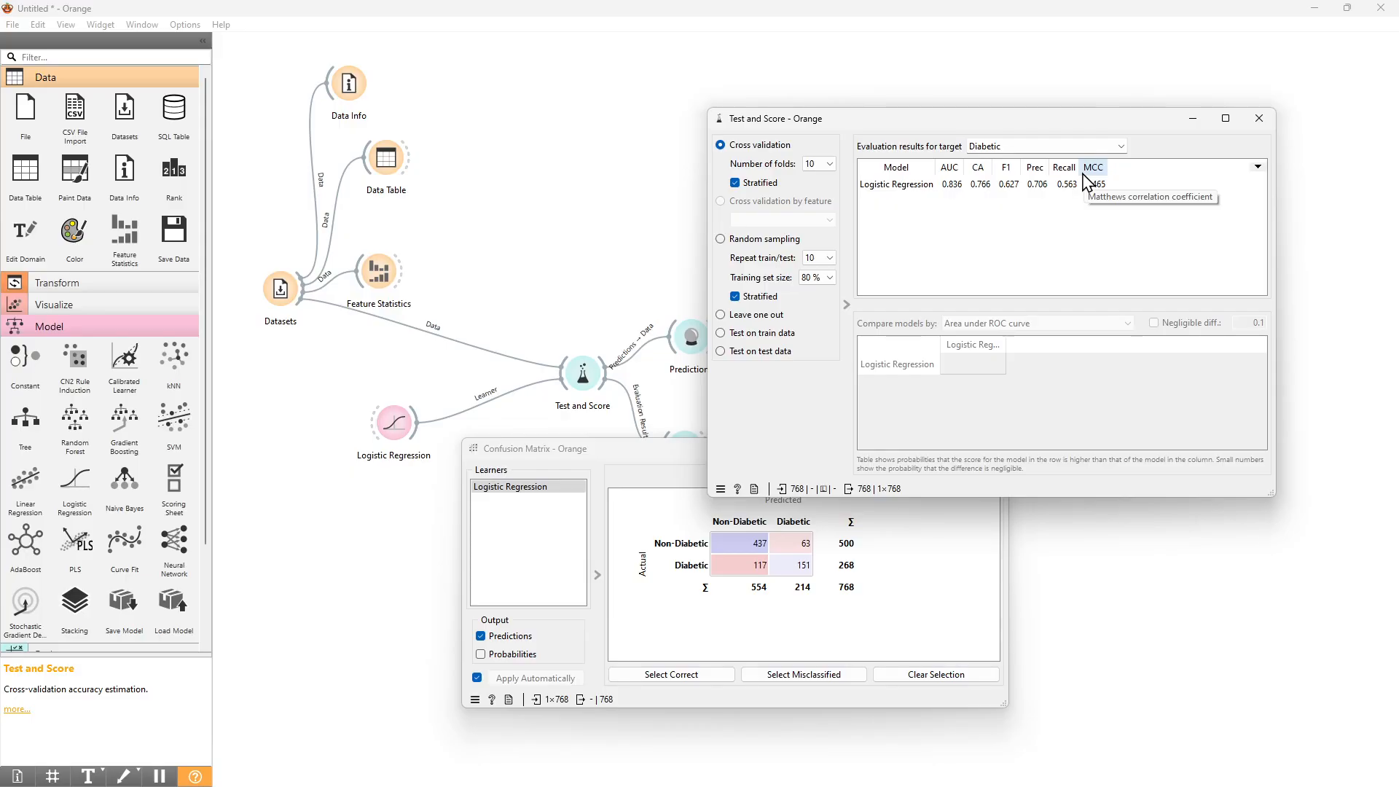
# - Switch the evaluation results to the Non-Diabetic target class
pyautogui.click(1049, 146)
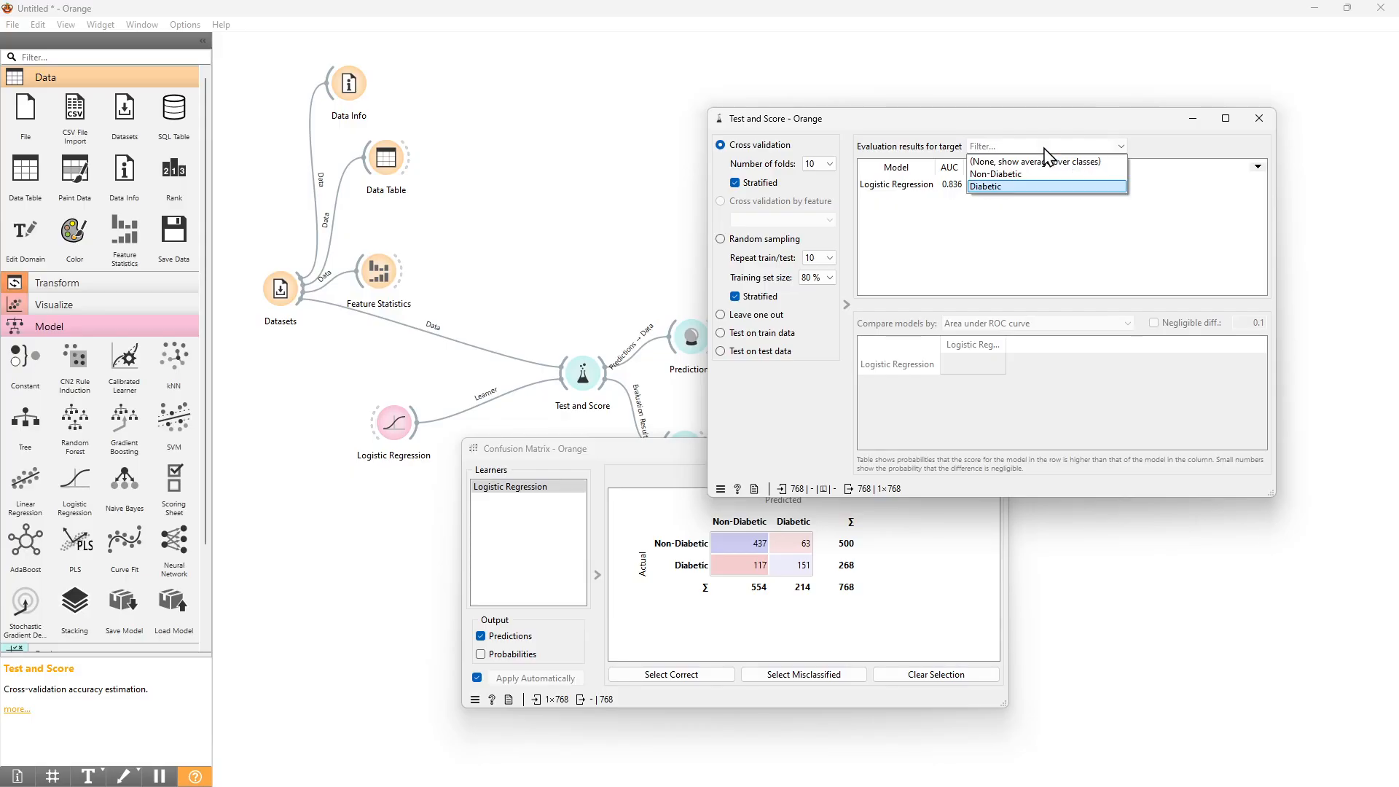
pyautogui.click(1031, 188)
pyautogui.click(1016, 146)
pyautogui.click(1026, 175)
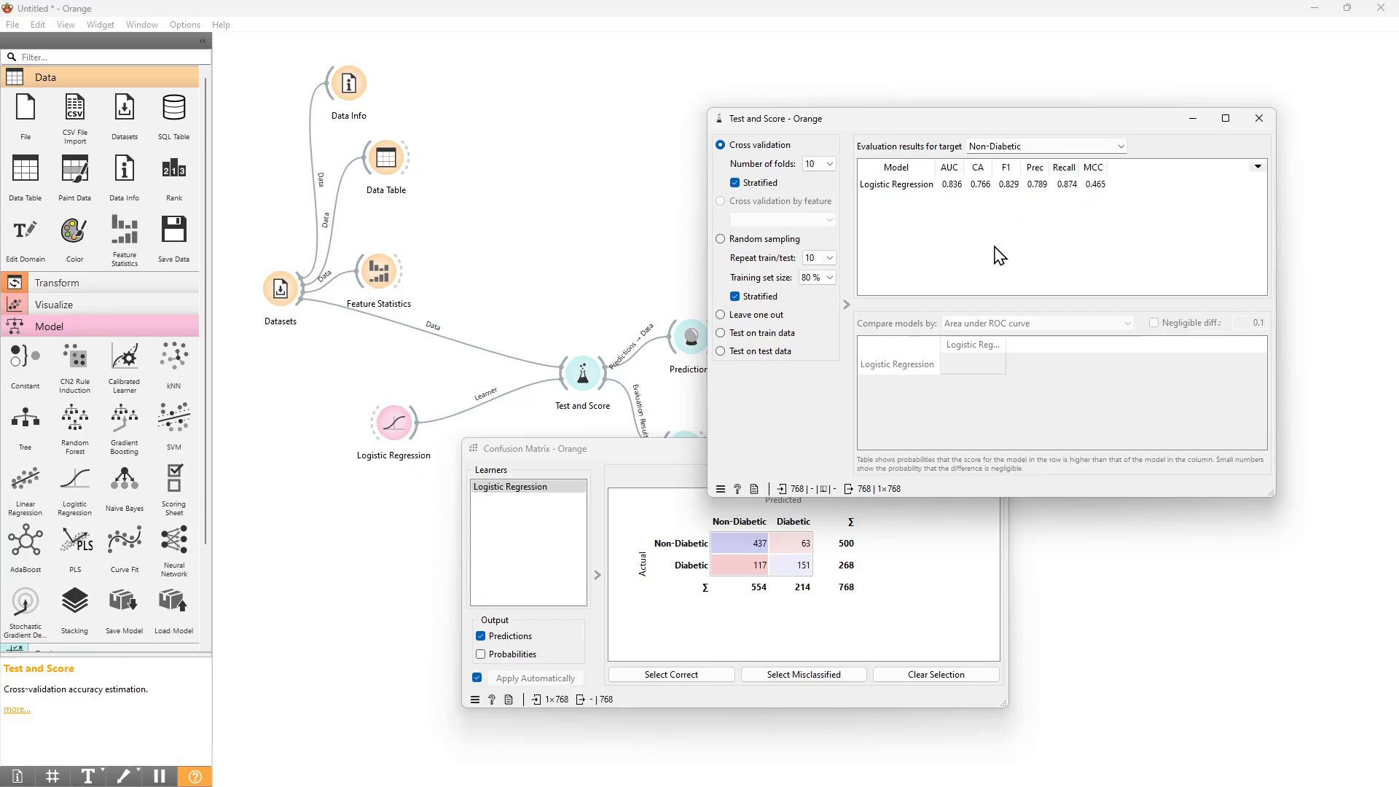
# - Return the evaluation results to the Diabetic target class and examine the actual Diabetic row of the confusion matrix
pyautogui.click(1015, 147)
pyautogui.click(1004, 187)
pyautogui.click(810, 650)
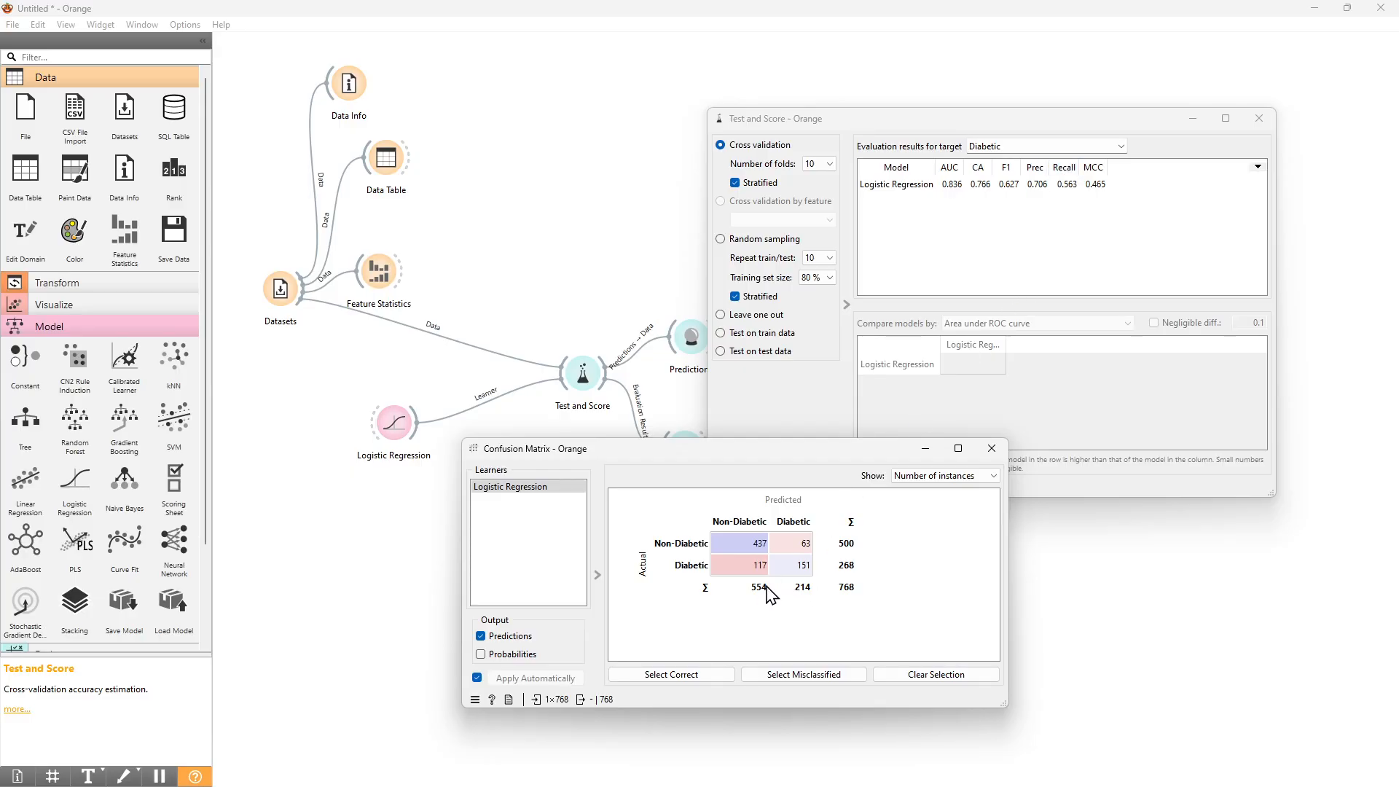
pyautogui.moveTo(758, 572)
pyautogui.moveTo(805, 573)
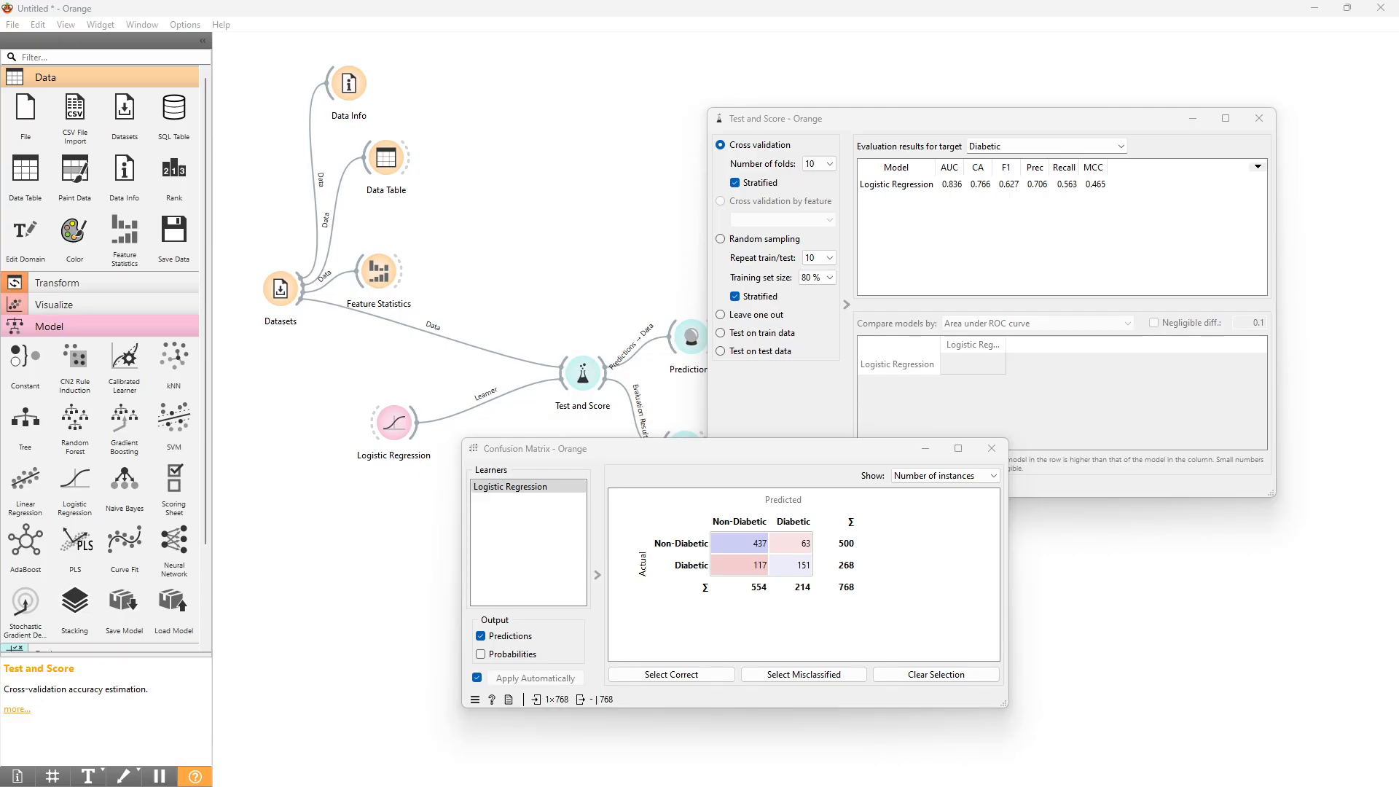
# - Switch to metrics.pptx in PowerPoint and present slide 8, revealing both confusion matrix tables
pyautogui.moveTo(0, 84); pyautogui.dragTo(688, 69)
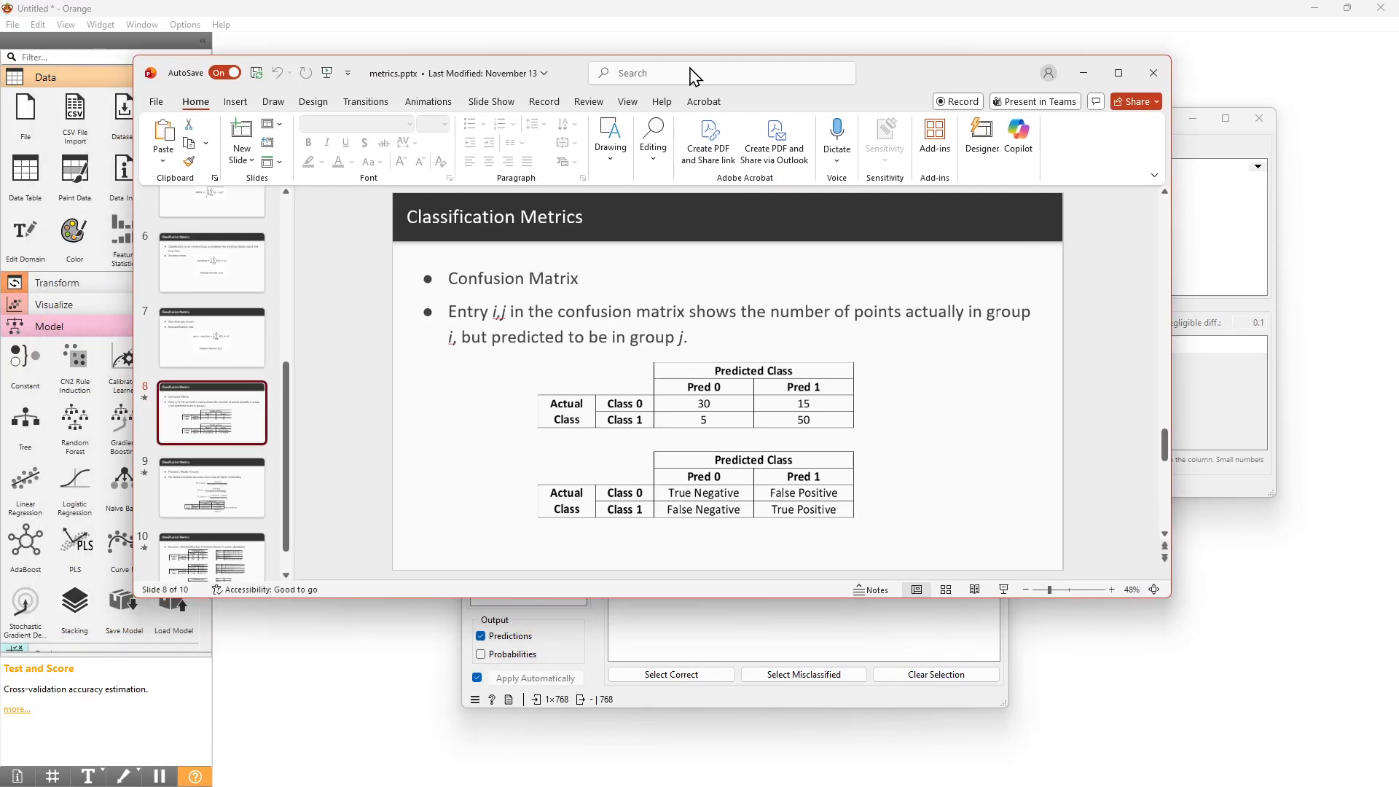
pyautogui.doubleClick(892, 81)
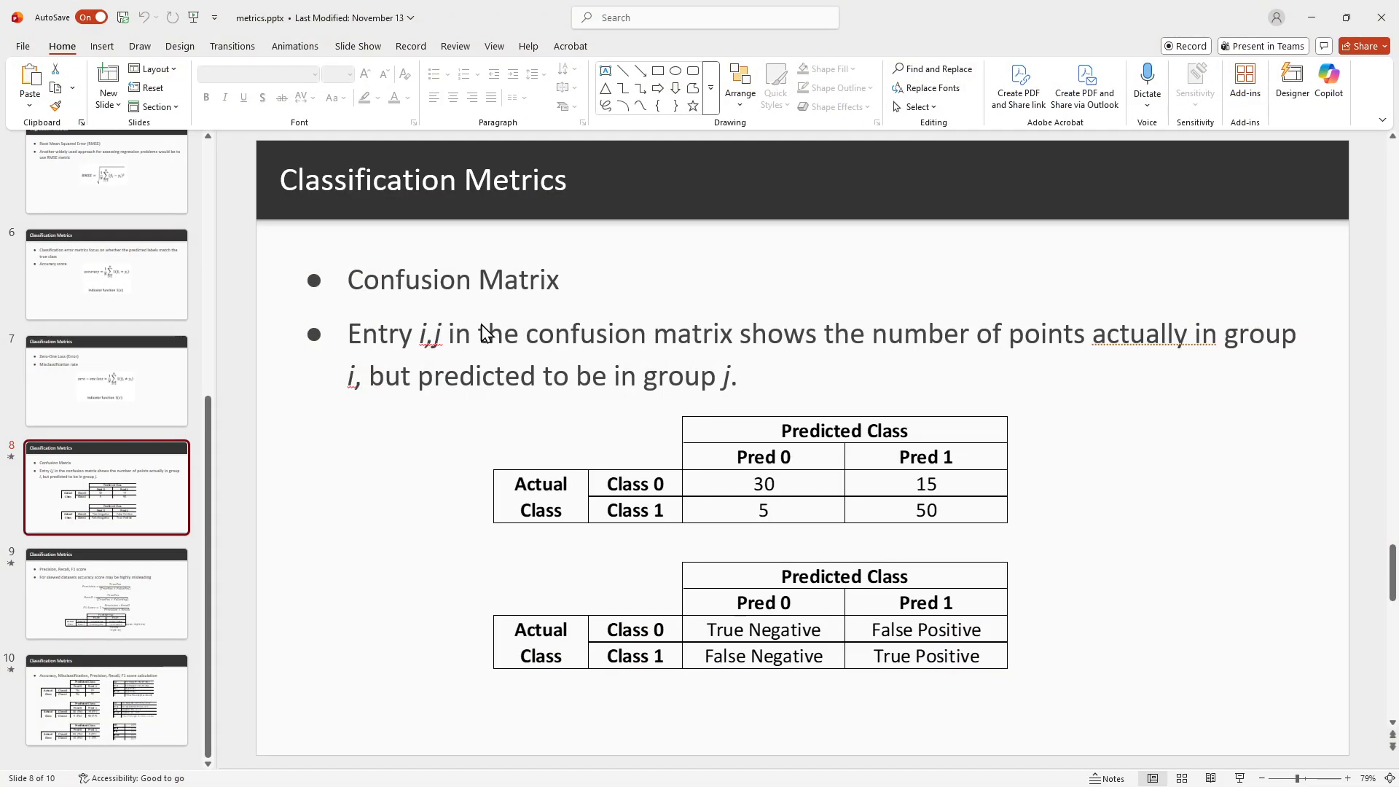
pyautogui.hotkey('shift', 'F5')
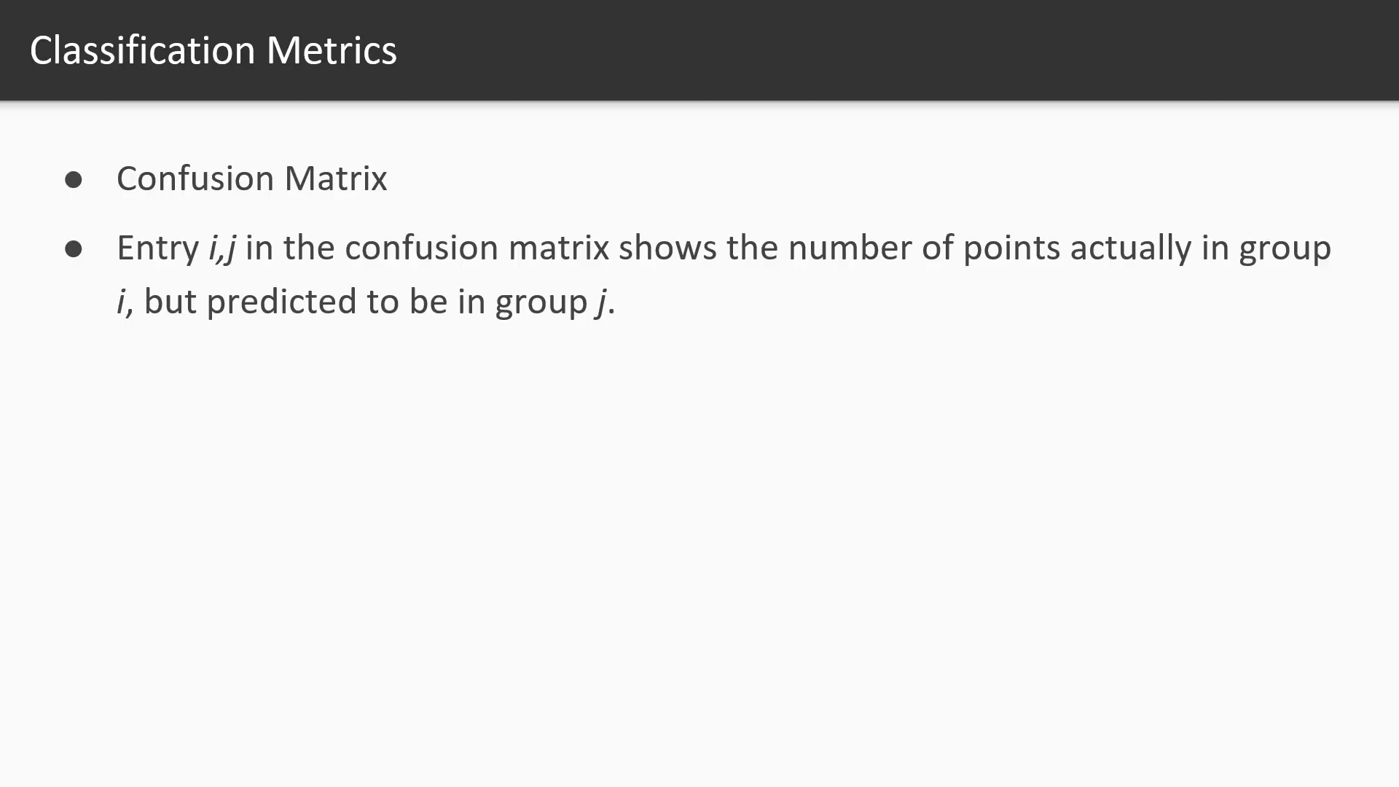
pyautogui.press('Right')
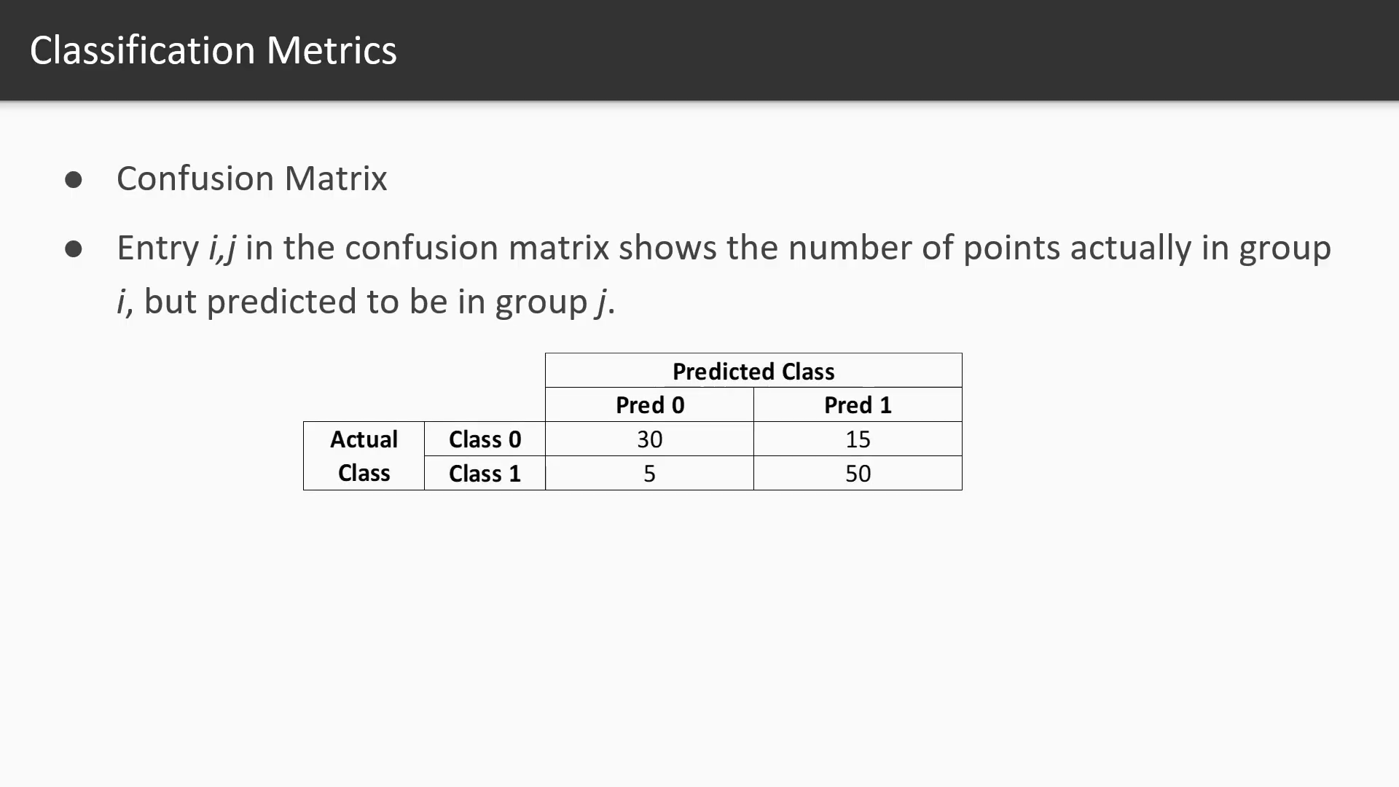
pyautogui.press('Right')
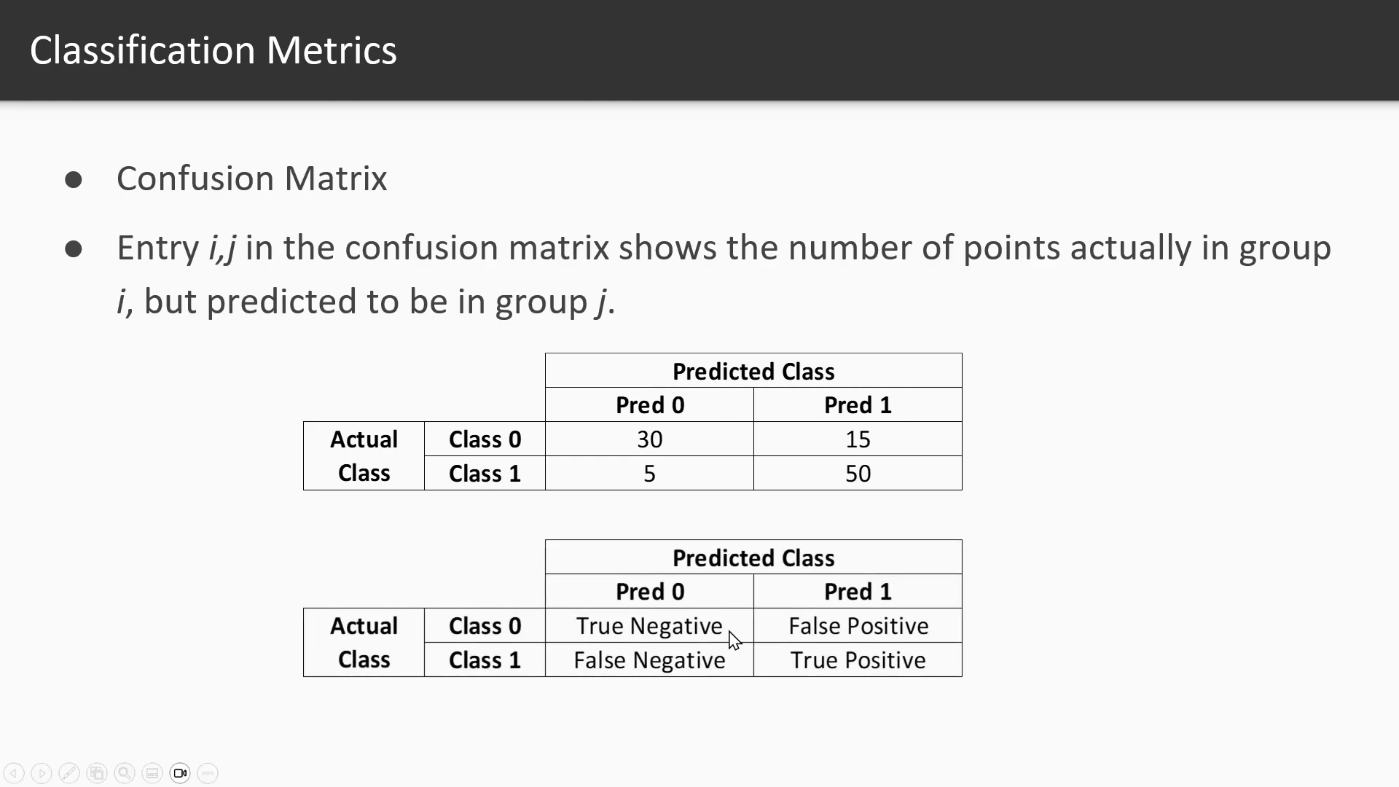
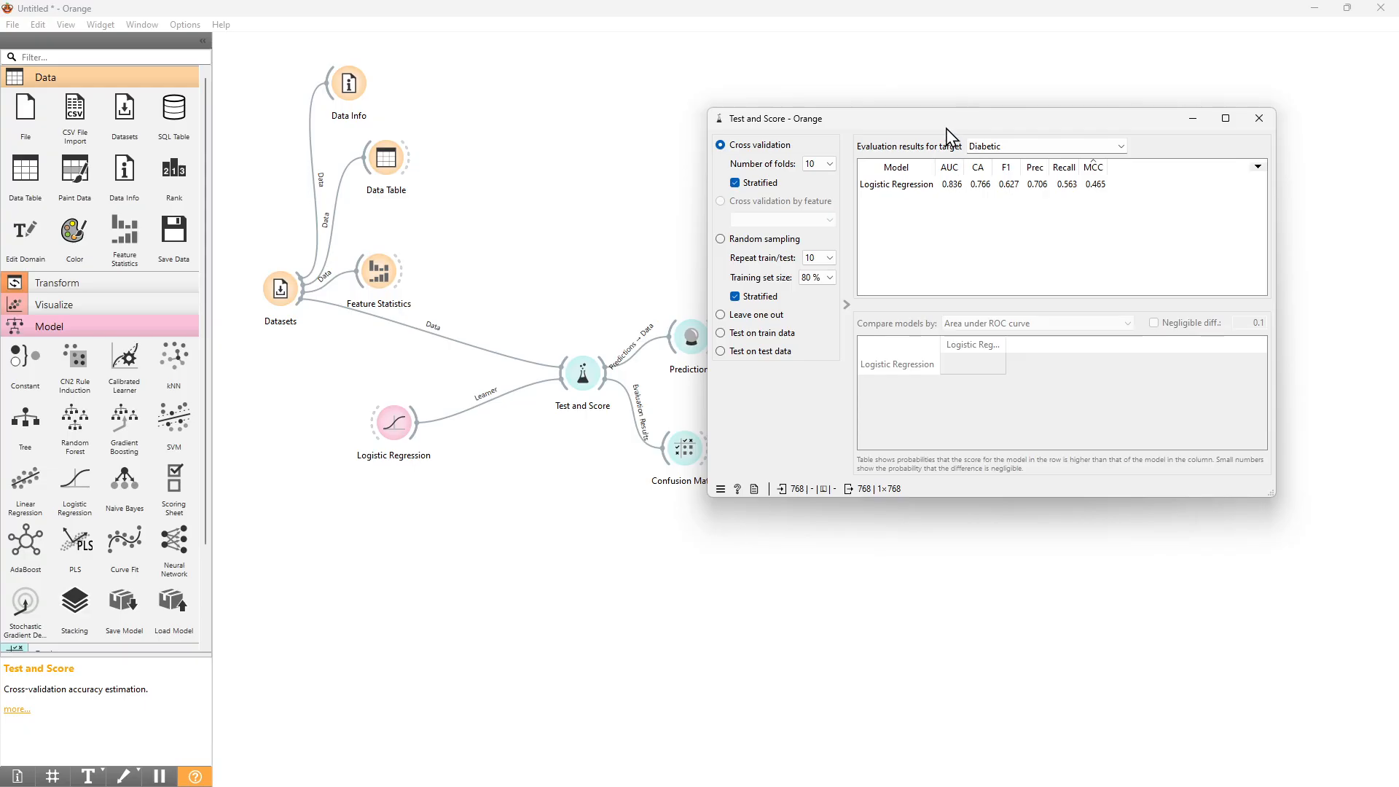
# - Move the Confusion Matrix widget slightly closer to the Predictions widget and open its matrix
pyautogui.moveTo(936, 128)
pyautogui.mouseDown()
pyautogui.moveTo(1004, 113)
pyautogui.moveTo(958, 135)
pyautogui.mouseUp()
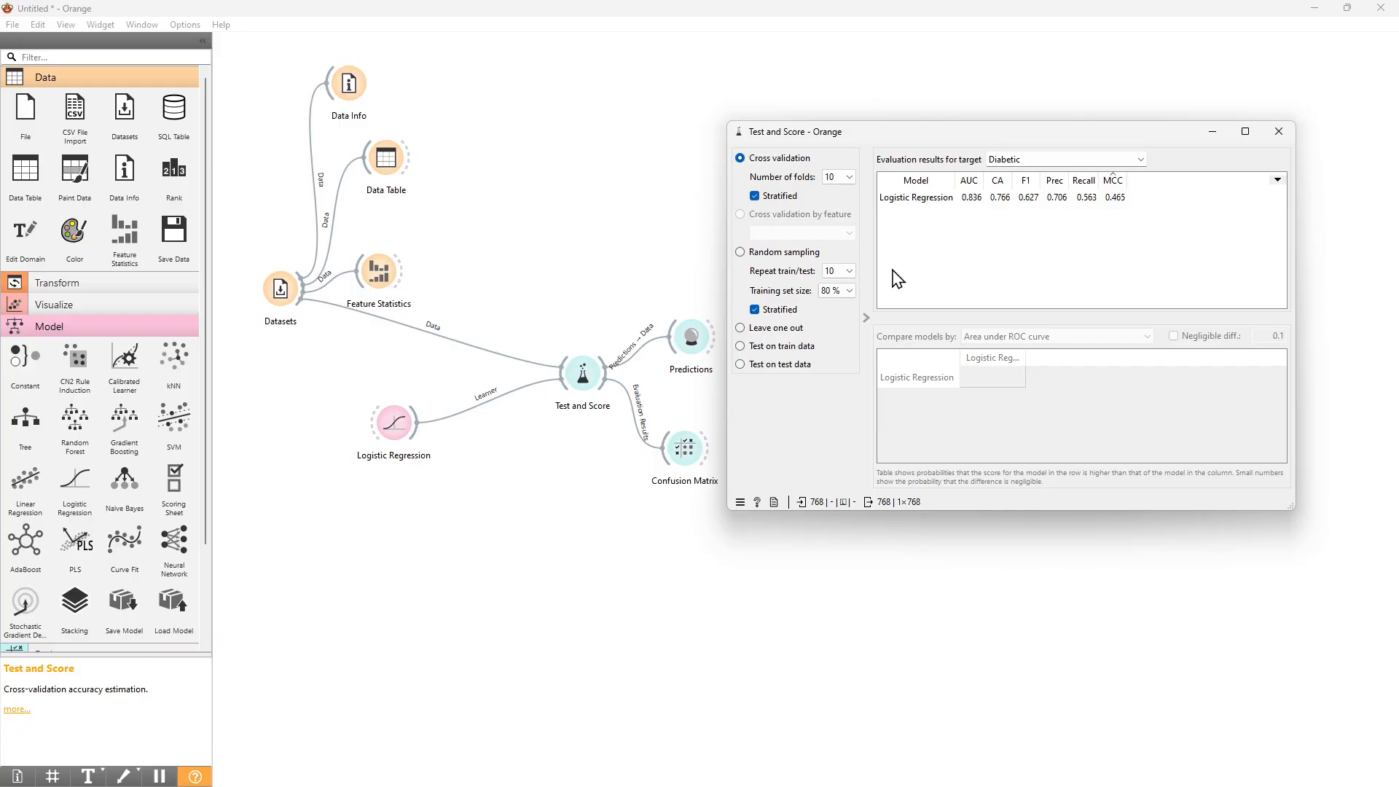
pyautogui.moveTo(684, 460); pyautogui.dragTo(687, 445)
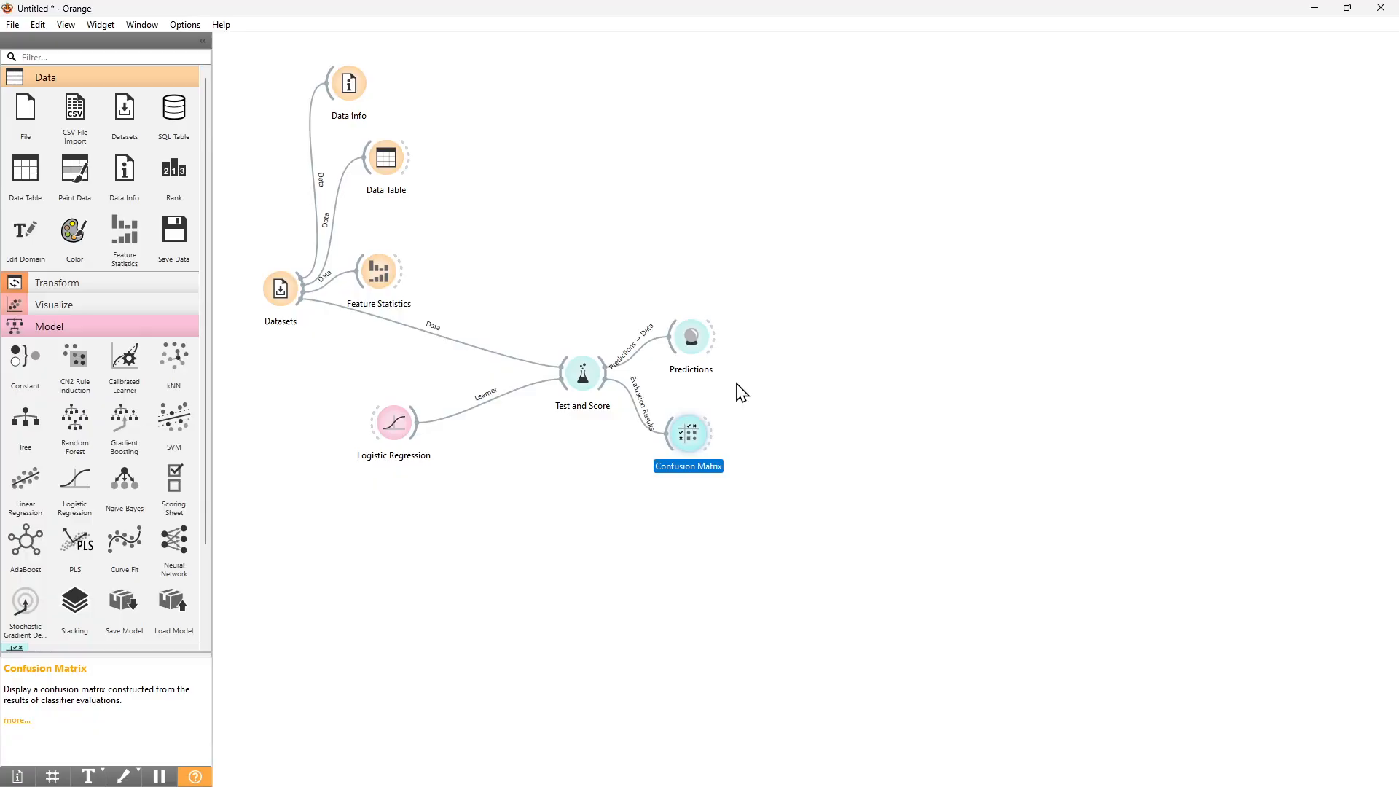
pyautogui.doubleClick(692, 440)
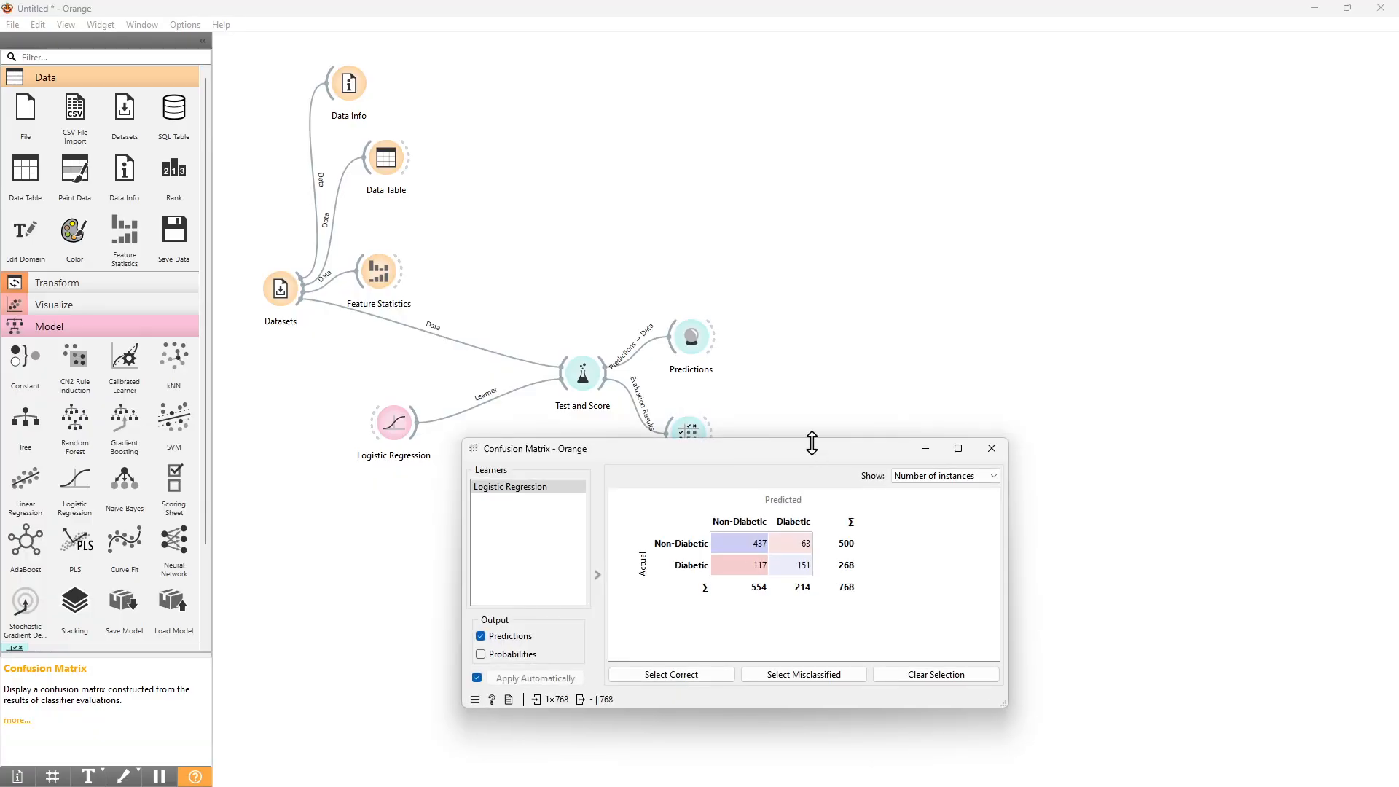
# - Reopen the Test and Score results for review and place the window clear of the workflow widgets
pyautogui.doubleClick(583, 373)
pyautogui.moveTo(937, 141); pyautogui.dragTo(914, 139)
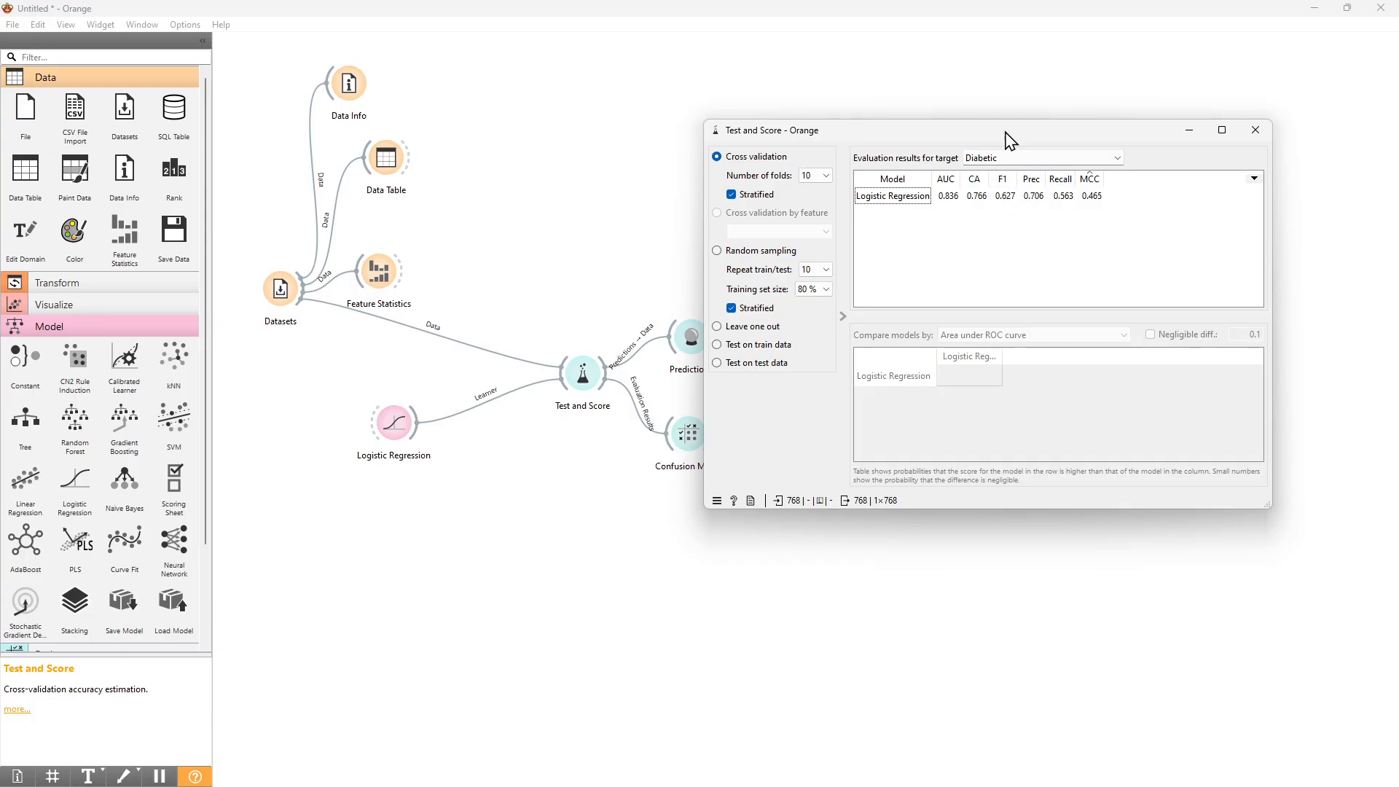
pyautogui.moveTo(1009, 139); pyautogui.dragTo(1068, 135)
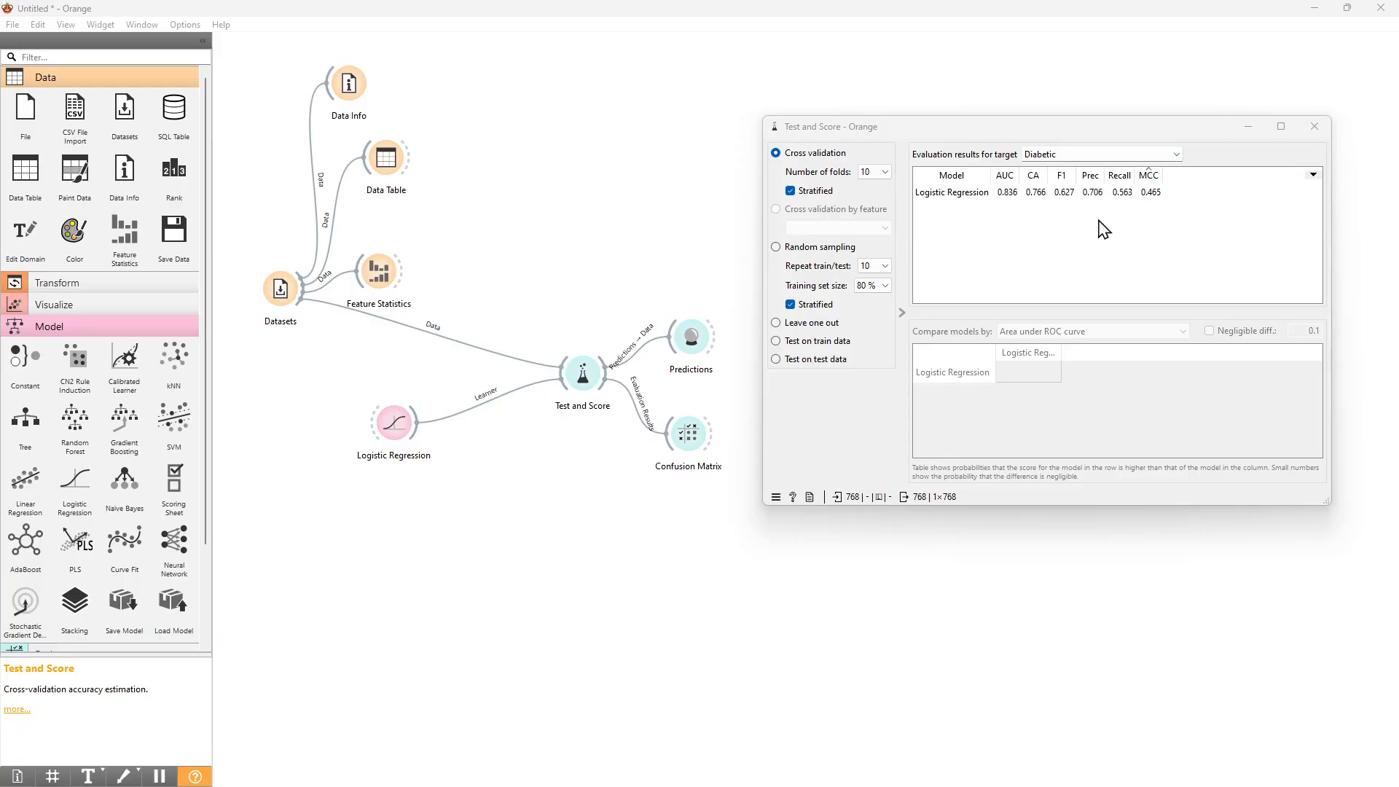
pyautogui.moveTo(994, 129); pyautogui.dragTo(966, 201)
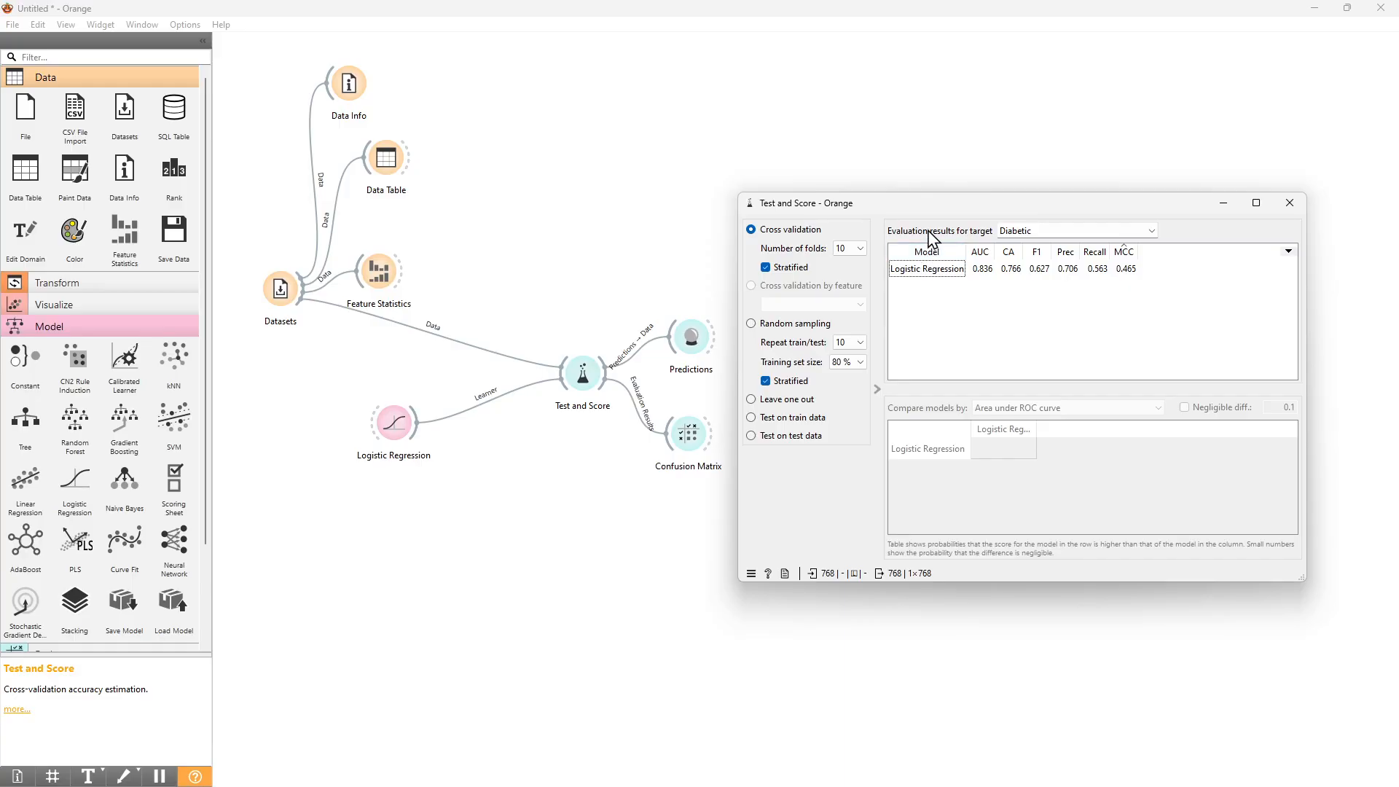
pyautogui.moveTo(936, 204); pyautogui.dragTo(963, 164)
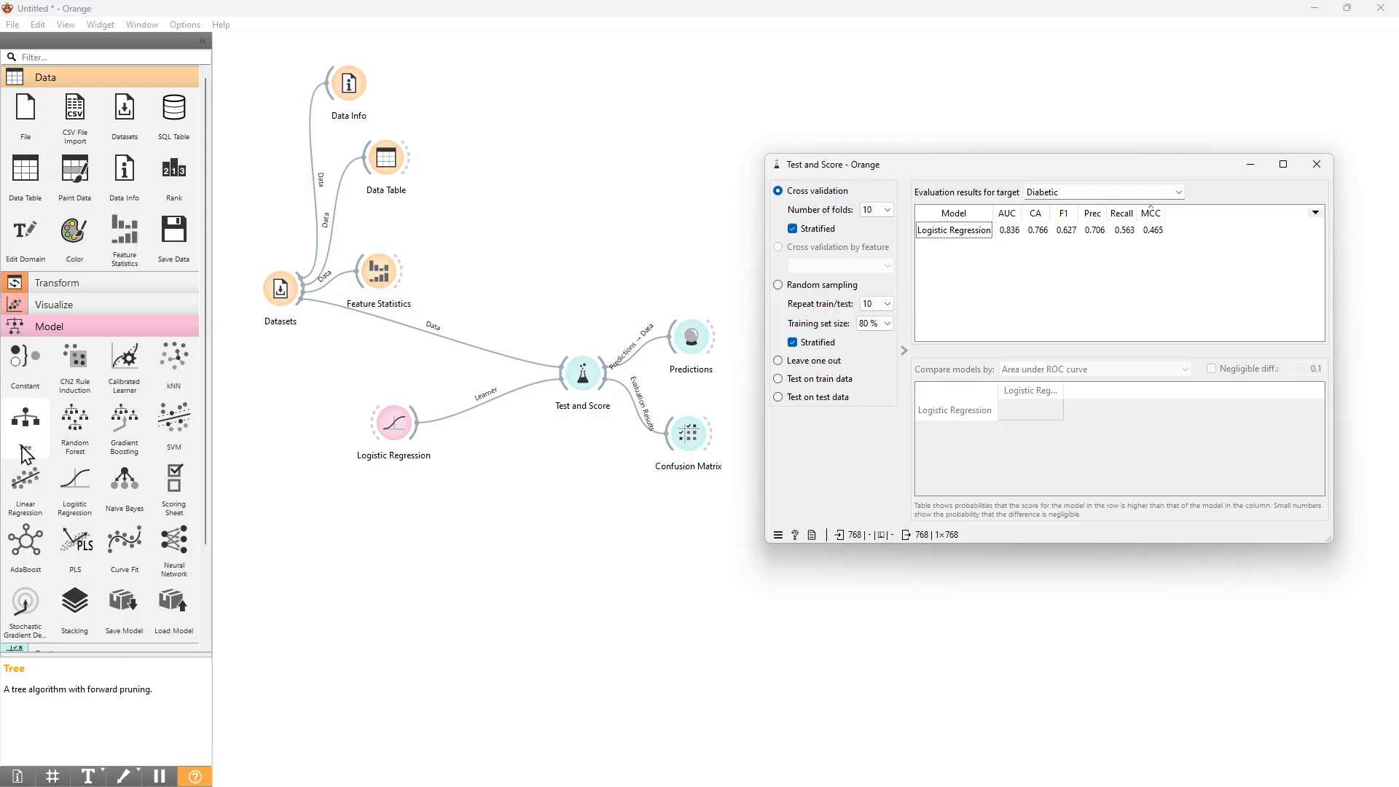
# - Add Tree, Random Forest and Gradient Boosting widgets in a column below Logistic Regression, with a kNN widget beside Gradient Boosting
pyautogui.moveTo(25, 453); pyautogui.dragTo(390, 503)
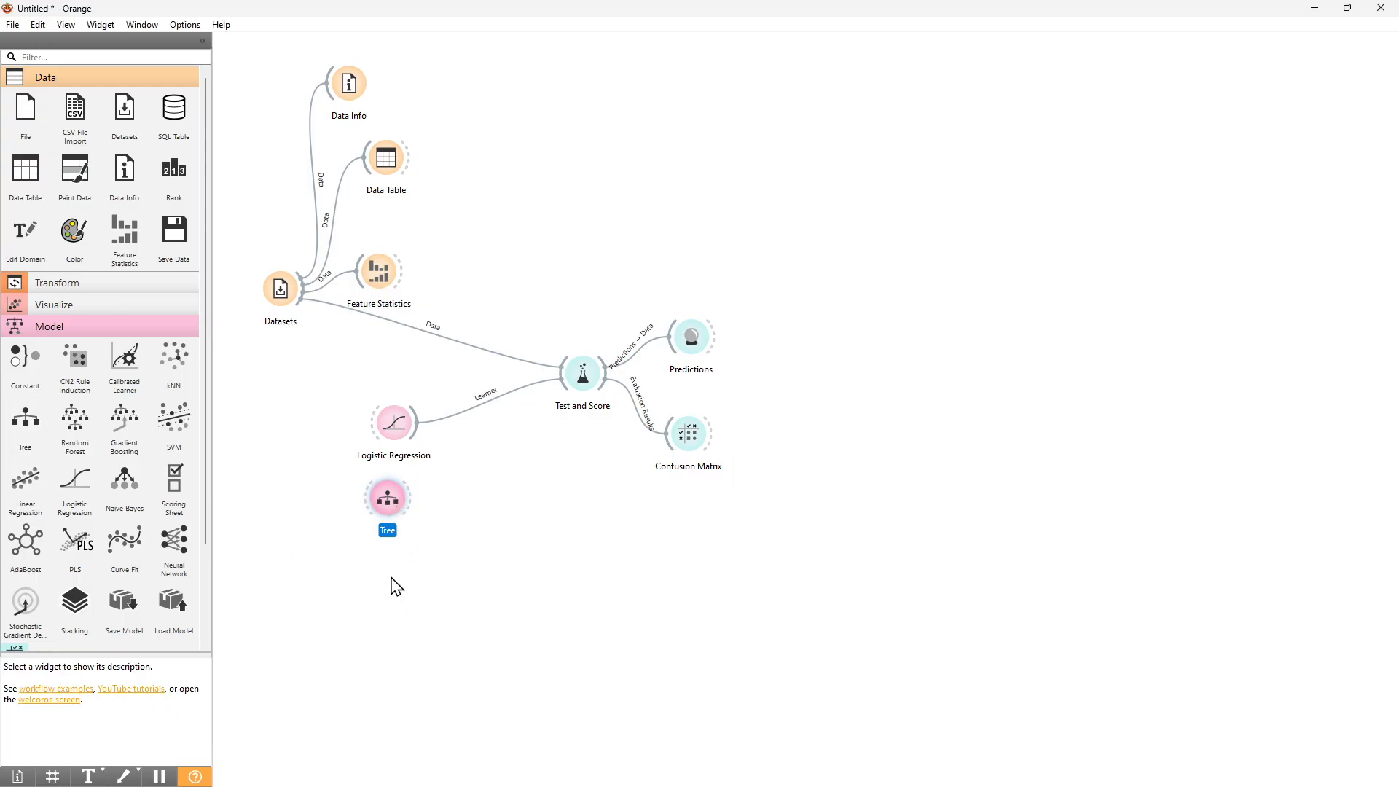
pyautogui.moveTo(391, 578); pyautogui.dragTo(391, 576)
pyautogui.moveTo(395, 500); pyautogui.dragTo(403, 500)
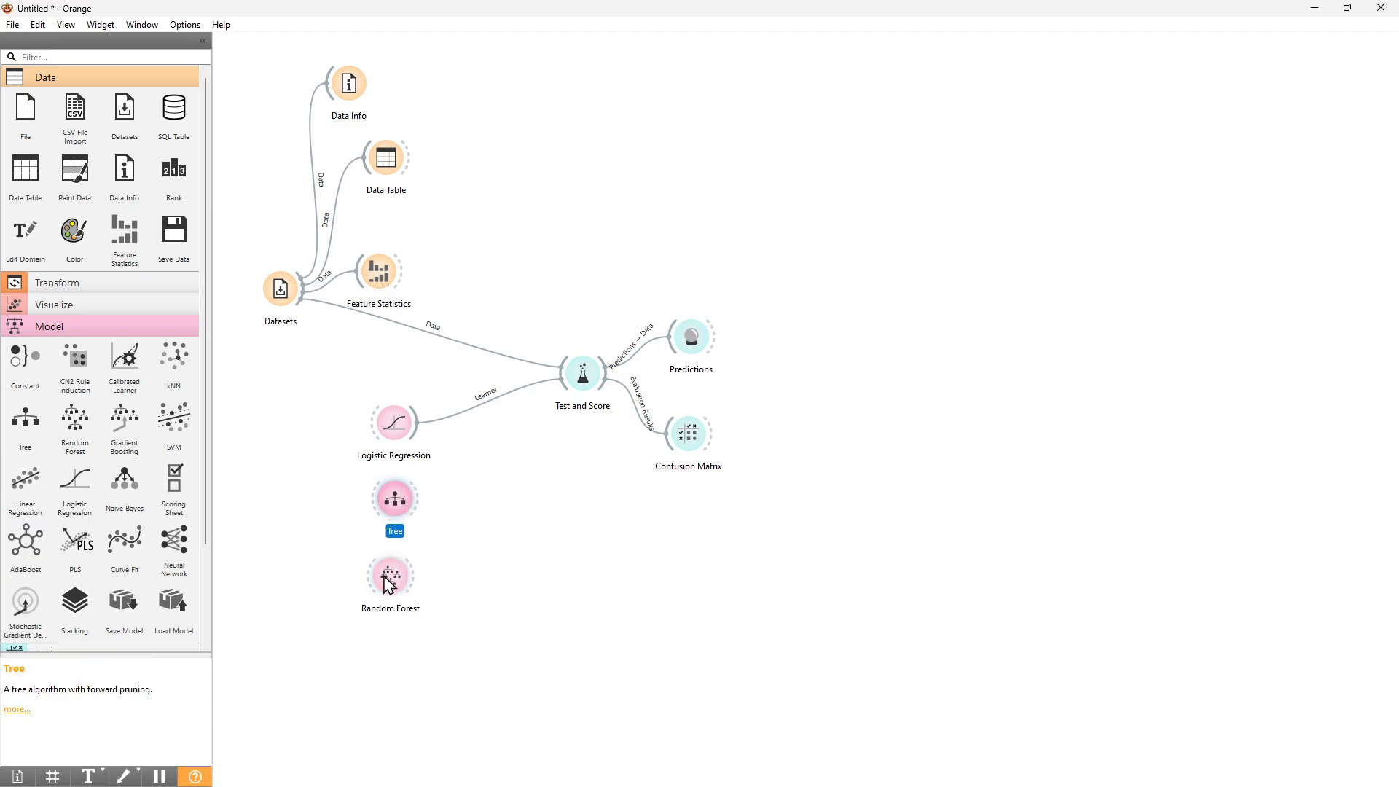
pyautogui.moveTo(388, 582); pyautogui.dragTo(400, 584)
pyautogui.moveTo(407, 507); pyautogui.dragTo(409, 513)
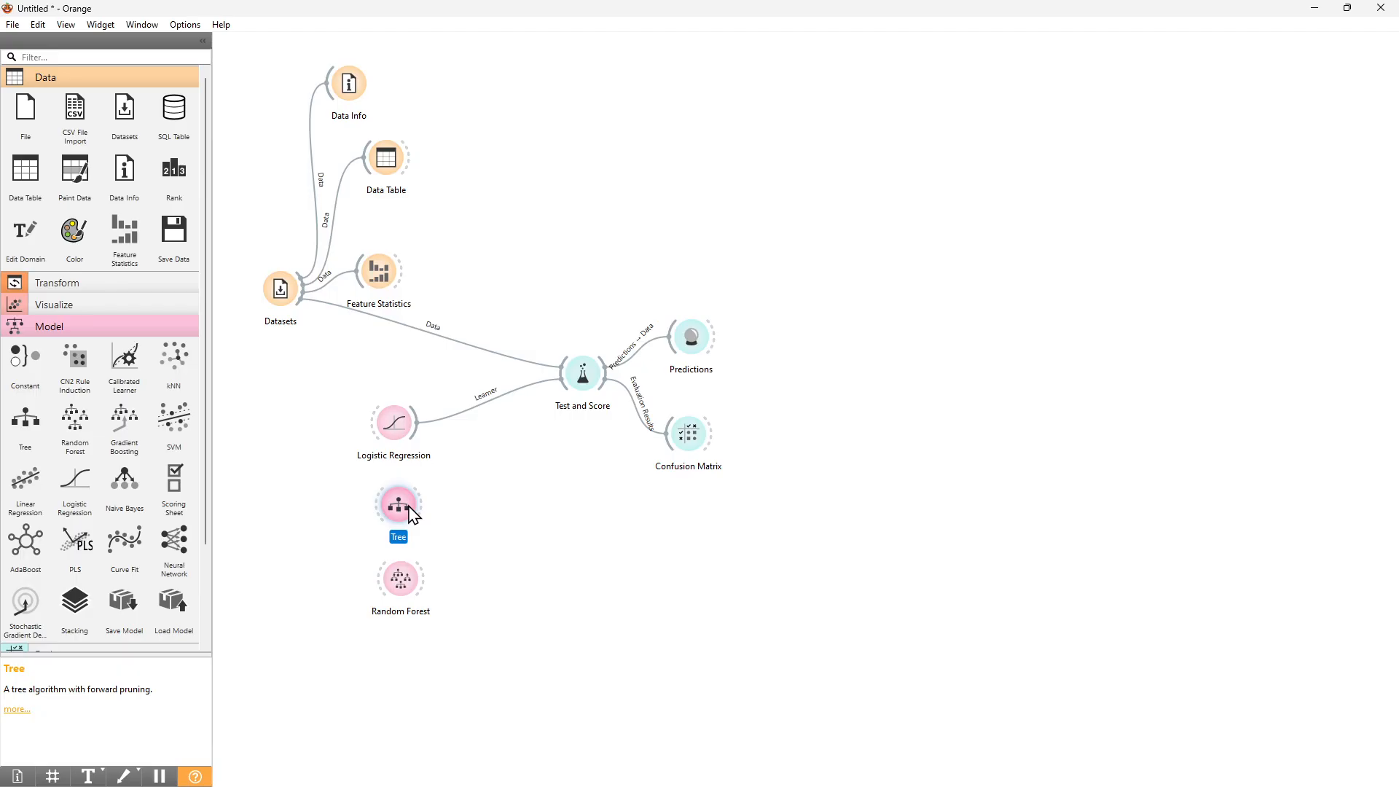
pyautogui.click(596, 698)
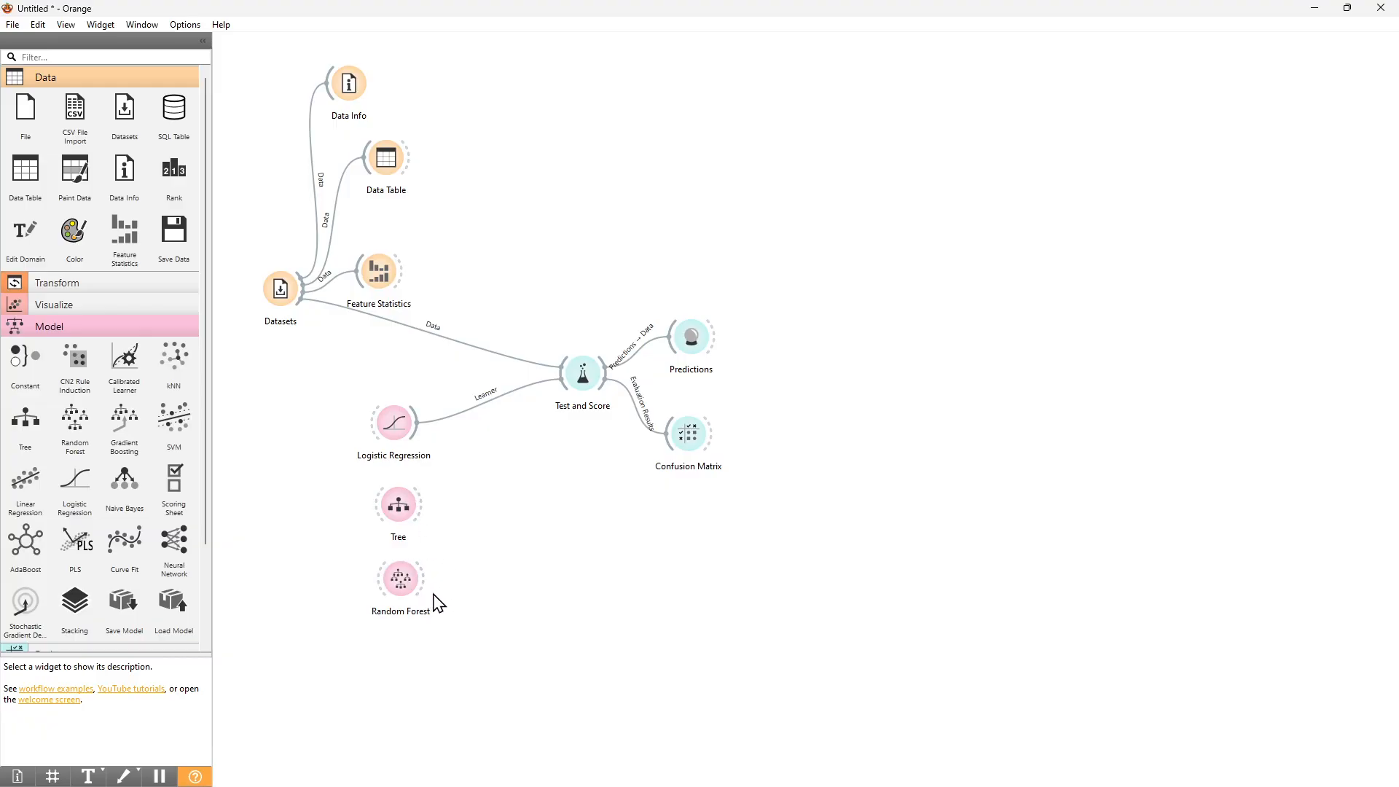
pyautogui.moveTo(123, 423); pyautogui.dragTo(415, 664)
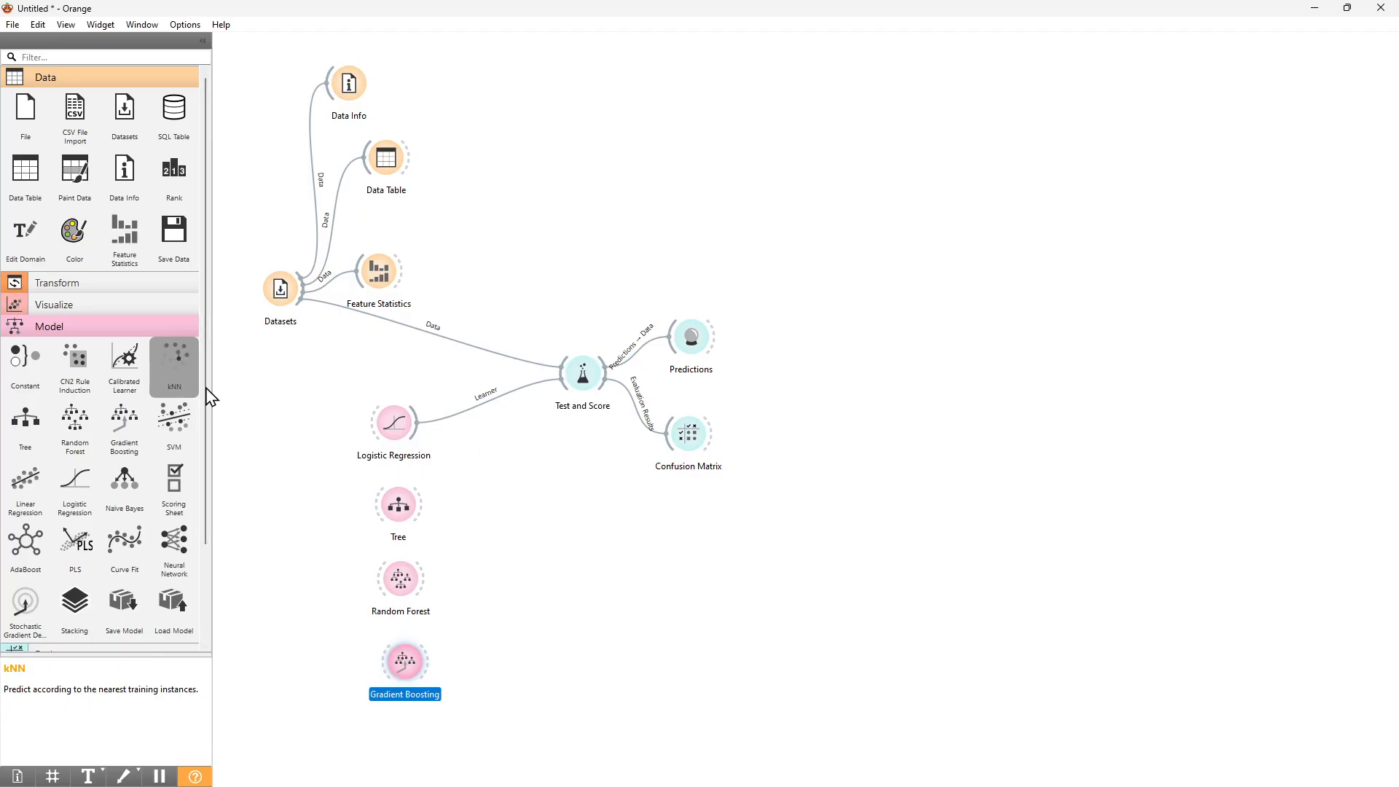
pyautogui.moveTo(525, 674); pyautogui.dragTo(519, 670)
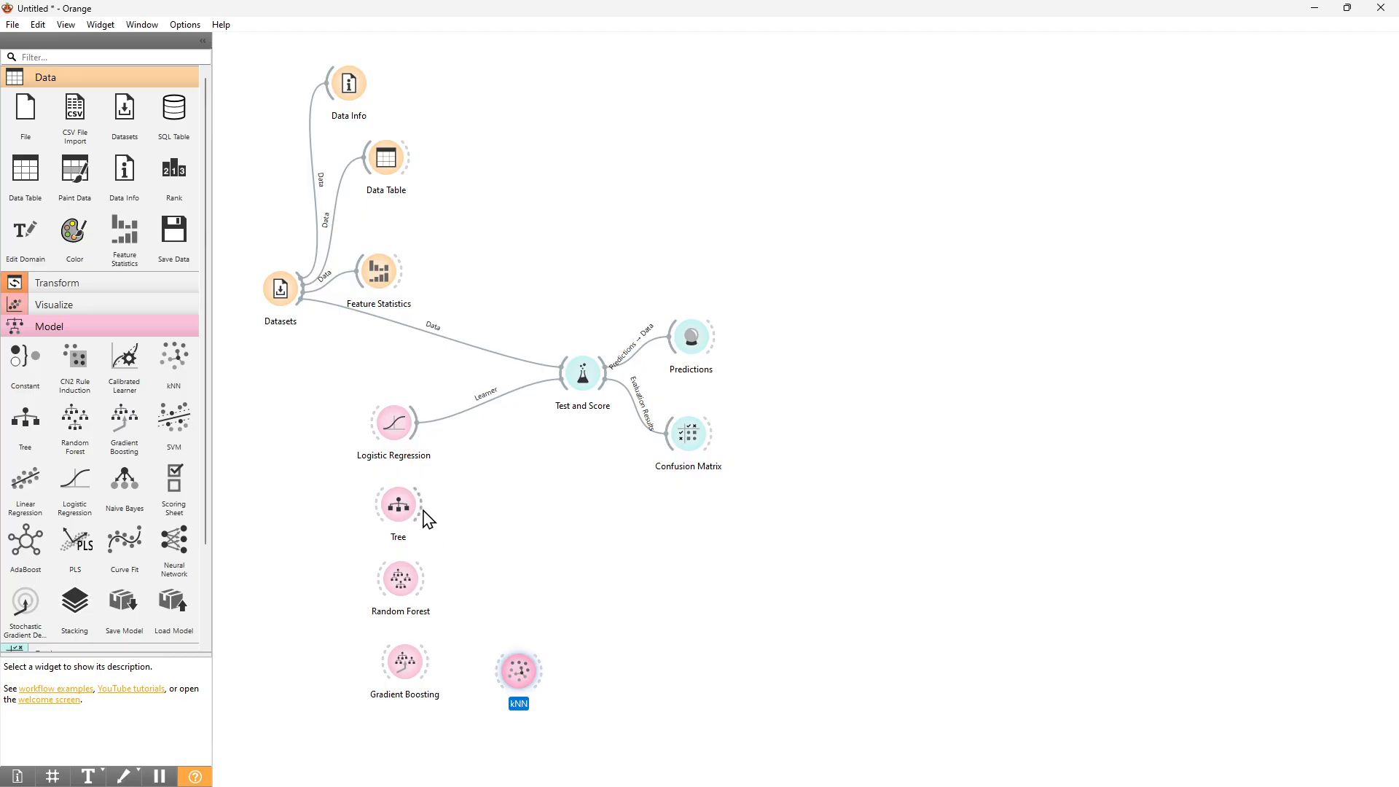
# - Connect the Tree, Random Forest, Gradient Boosting and kNN widgets to Test and Score as learners, placing kNN slightly closer to Gradient Boosting
pyautogui.moveTo(422, 504); pyautogui.dragTo(579, 377)
pyautogui.moveTo(423, 578); pyautogui.dragTo(579, 377)
pyautogui.moveTo(425, 661); pyautogui.dragTo(579, 377)
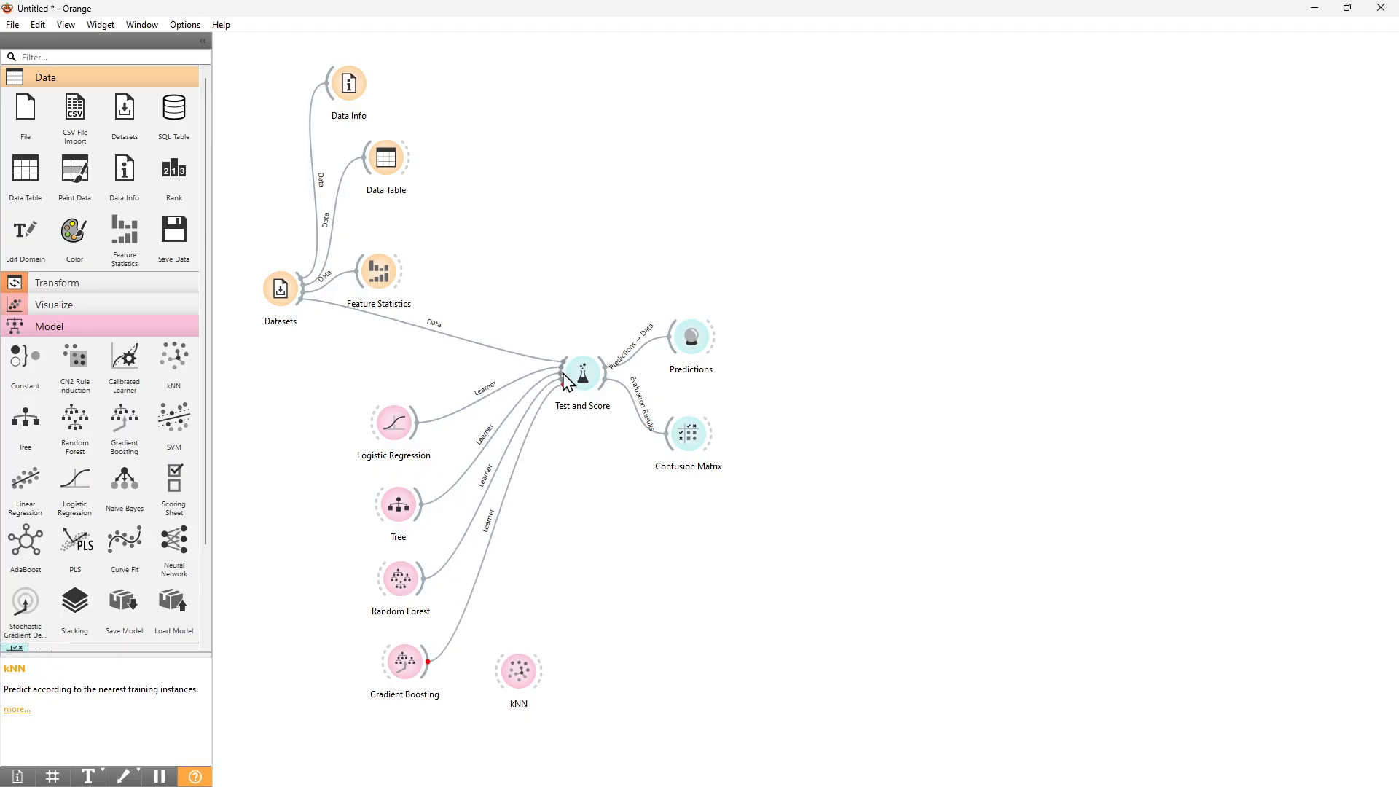
pyautogui.click(401, 594)
pyautogui.click(406, 659)
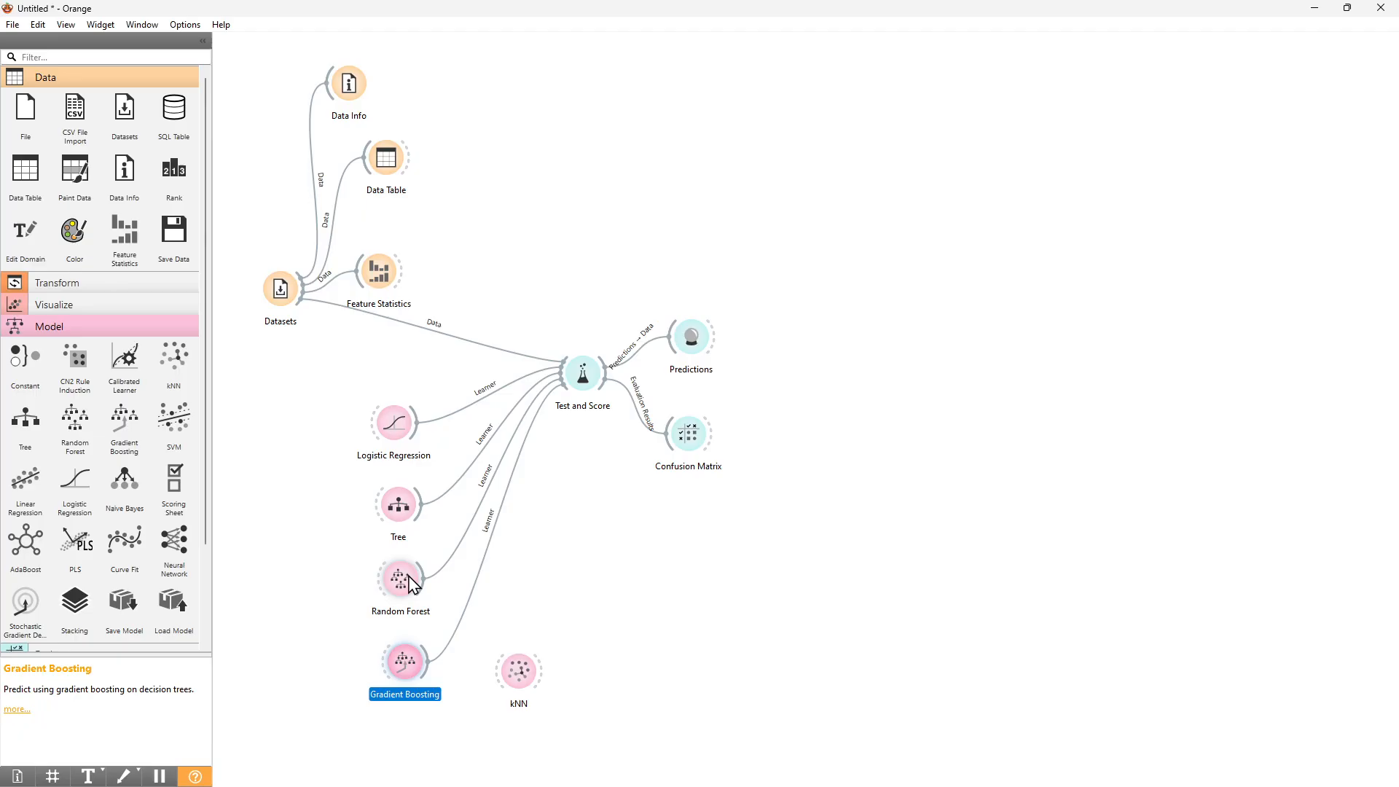
pyautogui.click(405, 582)
pyautogui.click(517, 667)
pyautogui.moveTo(544, 674); pyautogui.dragTo(566, 401)
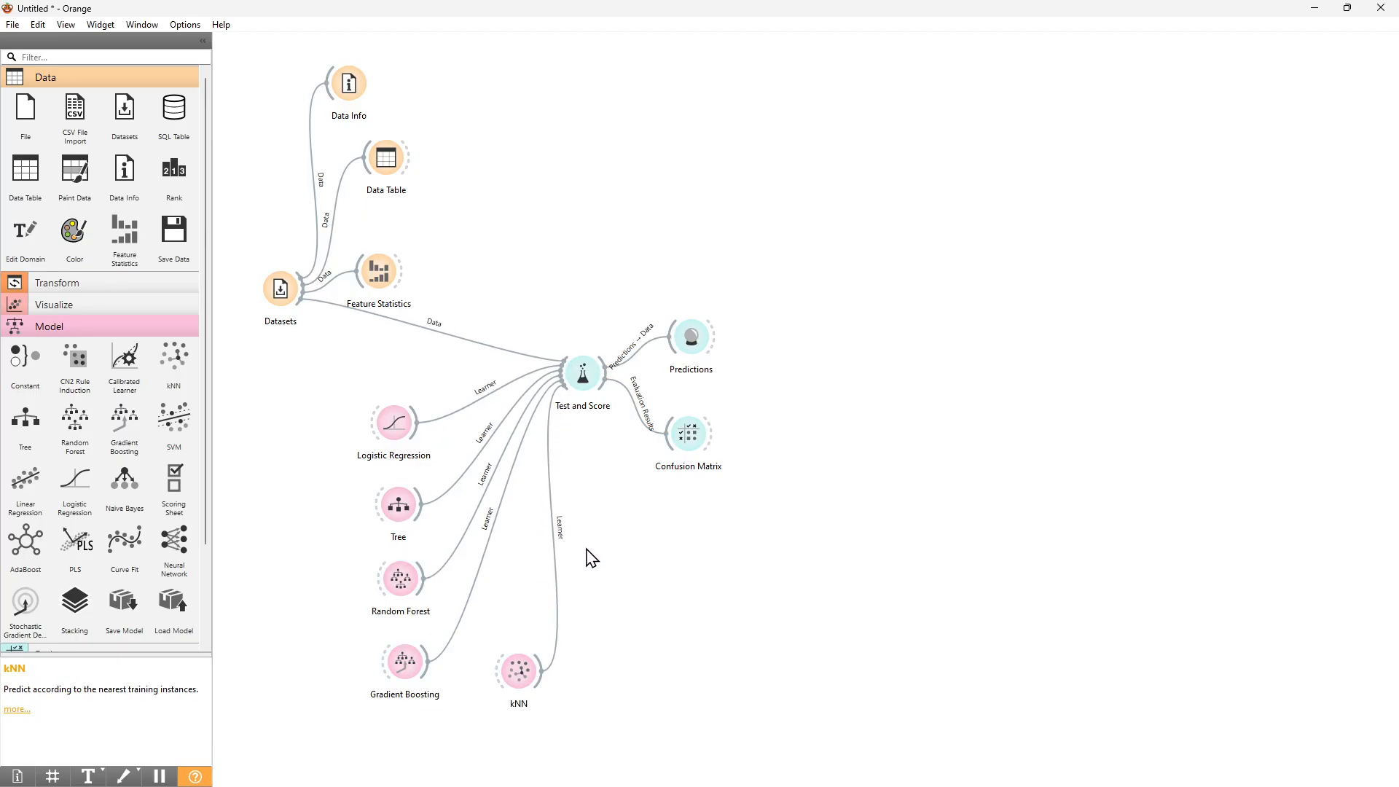
pyautogui.moveTo(523, 667); pyautogui.dragTo(504, 668)
pyautogui.click(638, 625)
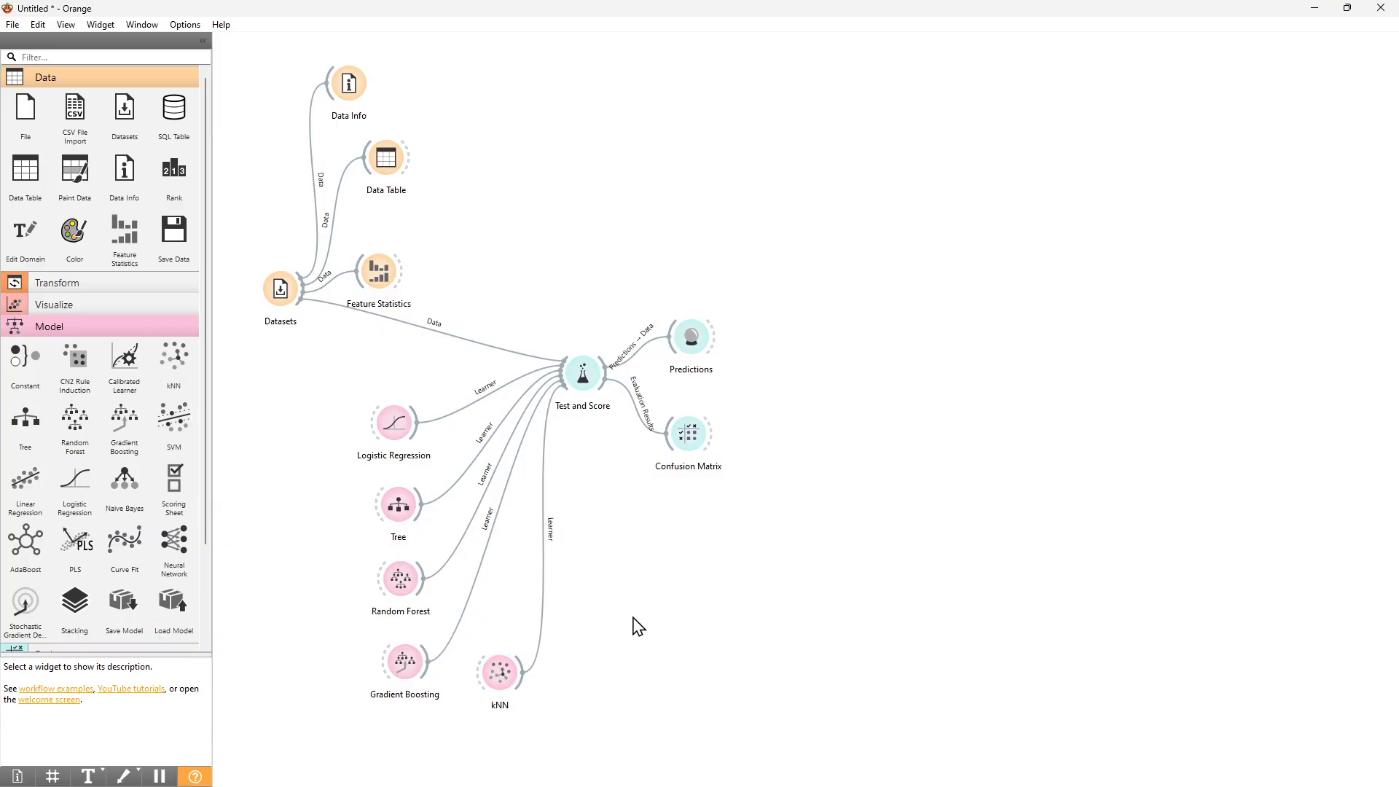
# - Space out the evaluation widgets by moving Predictions and Confusion Matrix farther away from Test and Score
pyautogui.moveTo(587, 378); pyautogui.dragTo(595, 378)
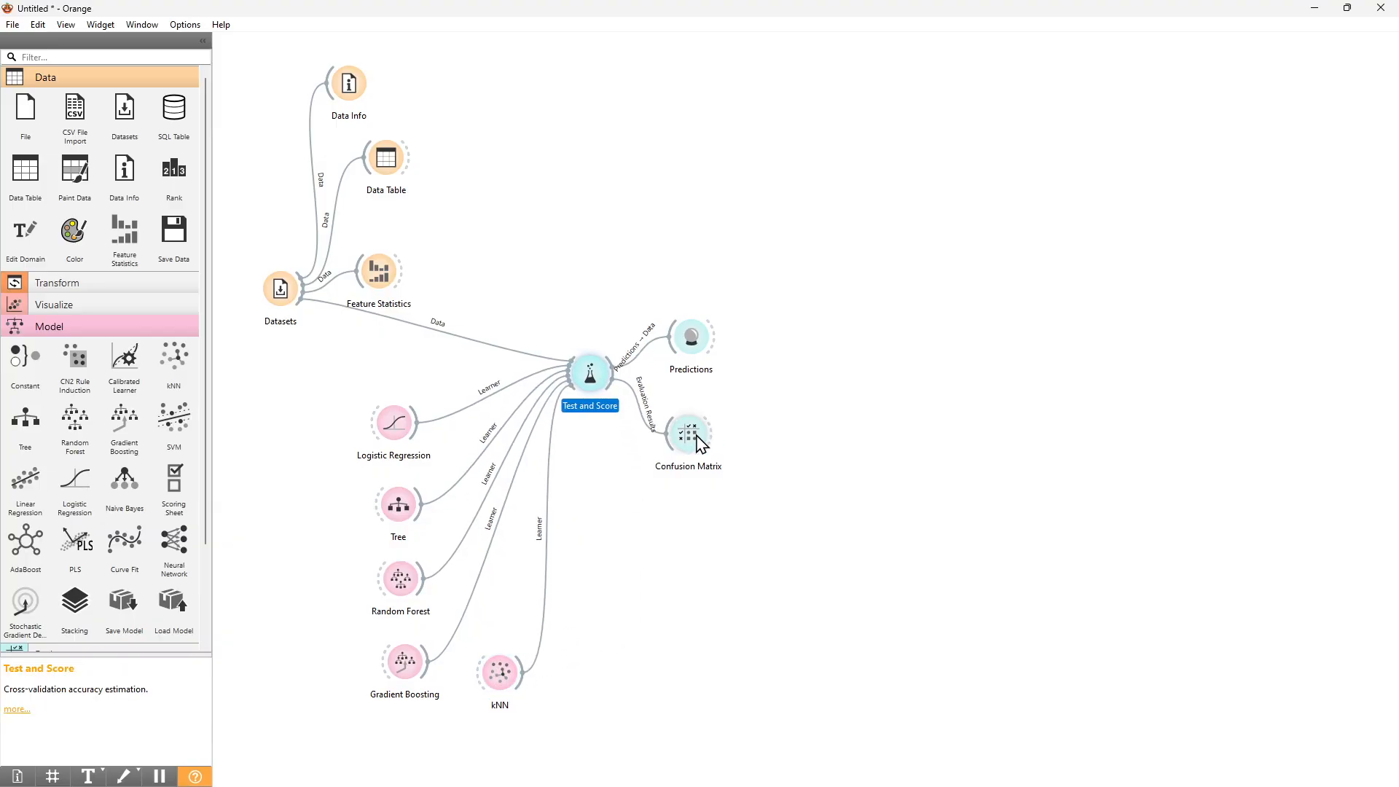
pyautogui.moveTo(699, 441); pyautogui.dragTo(718, 437)
pyautogui.moveTo(694, 339); pyautogui.dragTo(742, 332)
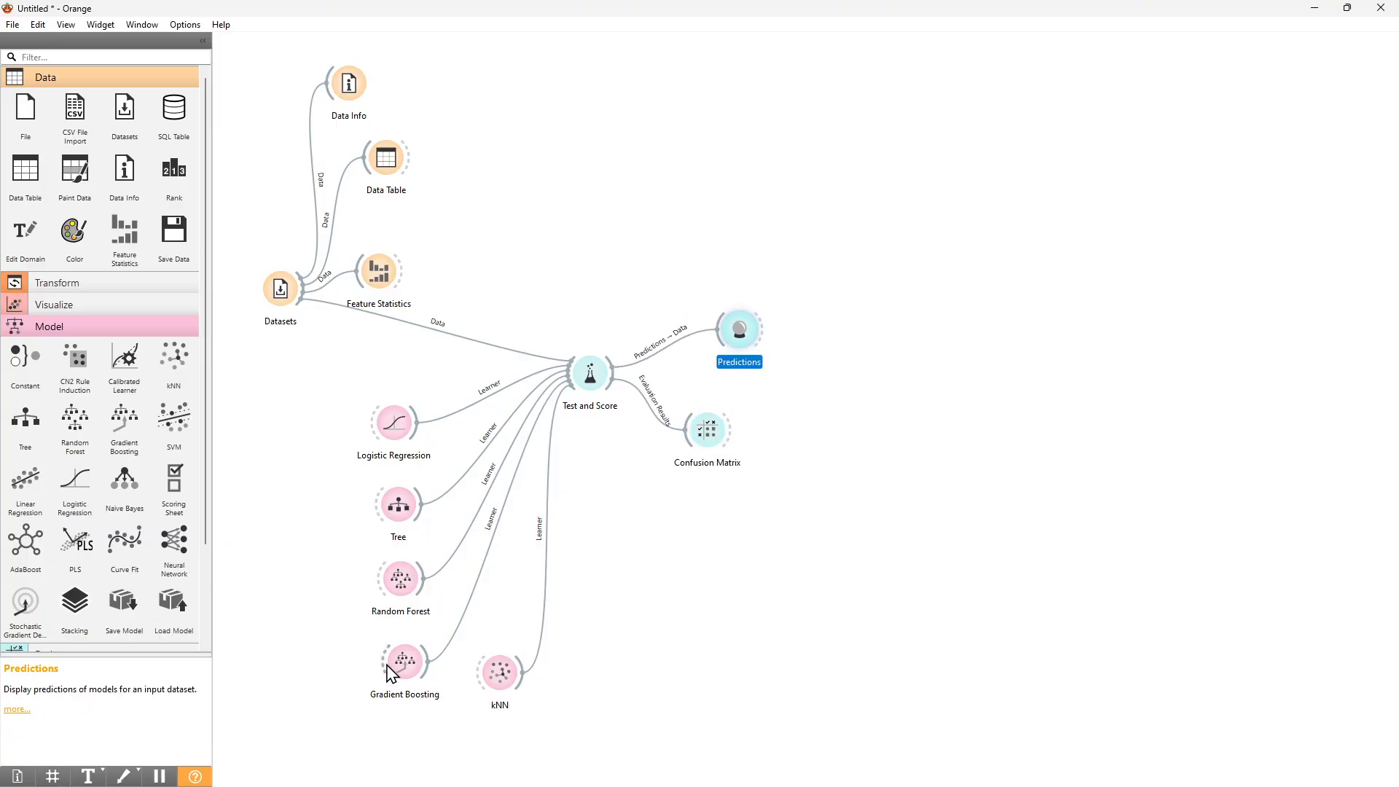
pyautogui.moveTo(710, 438); pyautogui.dragTo(748, 444)
# - Add an AdaBoost widget between Gradient Boosting and kNN, and connect it to Test and Score as a learner
pyautogui.moveTo(32, 545); pyautogui.dragTo(489, 625)
pyautogui.moveTo(503, 673); pyautogui.dragTo(594, 681)
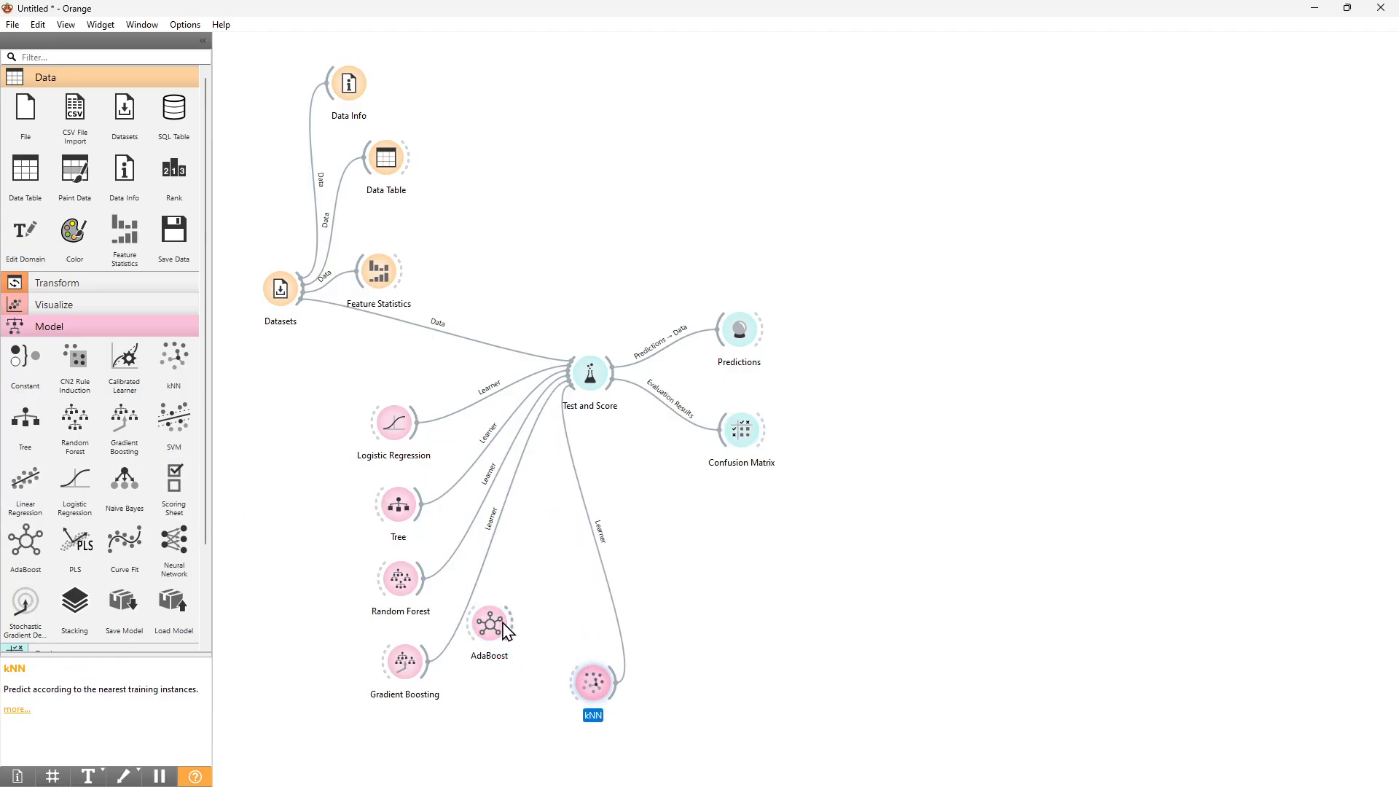
pyautogui.moveTo(507, 631); pyautogui.dragTo(569, 381)
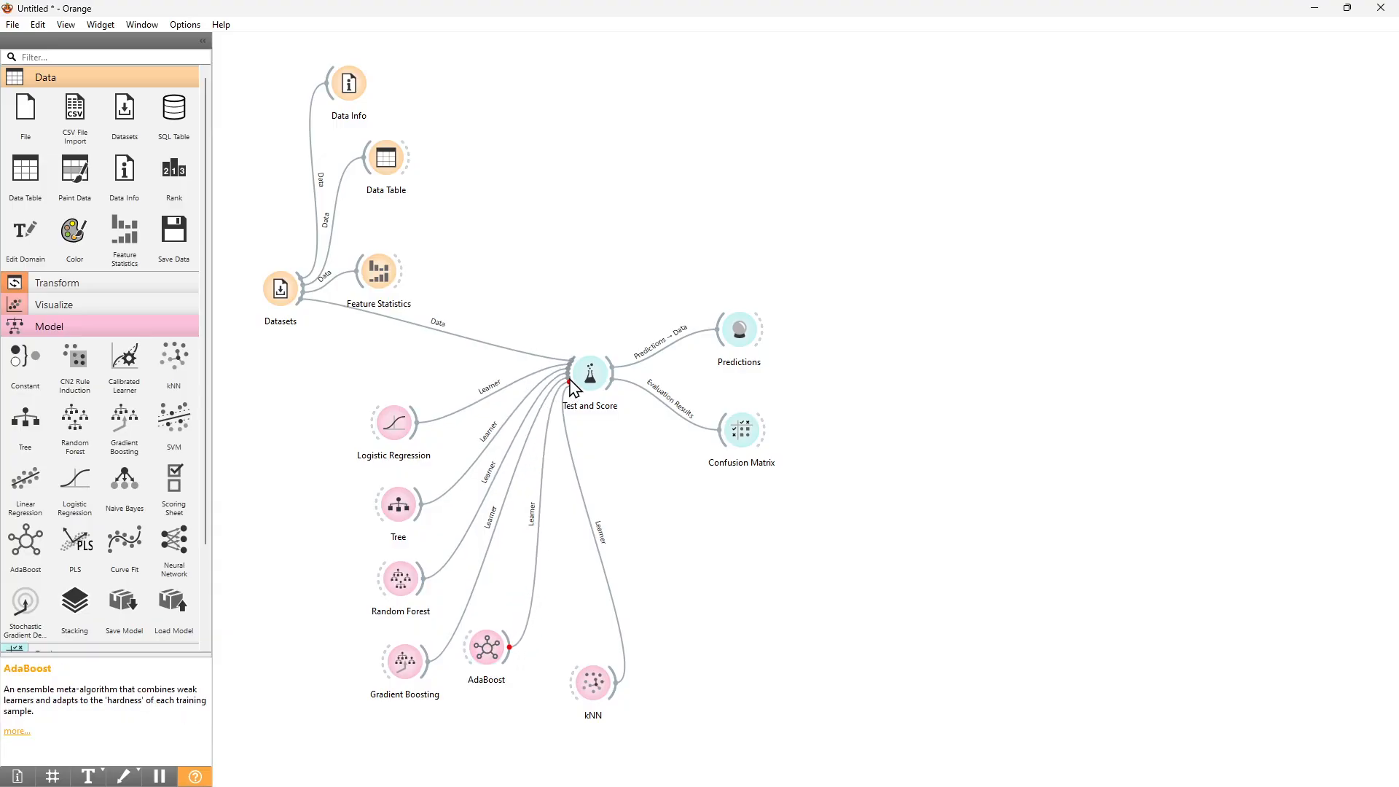
# - Rearrange the learner widgets into one column from Logistic Regression down to AdaBoost, with kNN beside AdaBoost
pyautogui.moveTo(405, 454); pyautogui.dragTo(406, 398)
pyautogui.moveTo(405, 510); pyautogui.dragTo(405, 461)
pyautogui.moveTo(401, 577); pyautogui.dragTo(394, 540)
pyautogui.moveTo(404, 663); pyautogui.dragTo(391, 619)
pyautogui.moveTo(490, 660); pyautogui.dragTo(400, 699)
pyautogui.moveTo(601, 686); pyautogui.dragTo(493, 707)
# - Open the Test and Score results full screen and rank the models by descending F1 to compare them
pyautogui.doubleClick(590, 375)
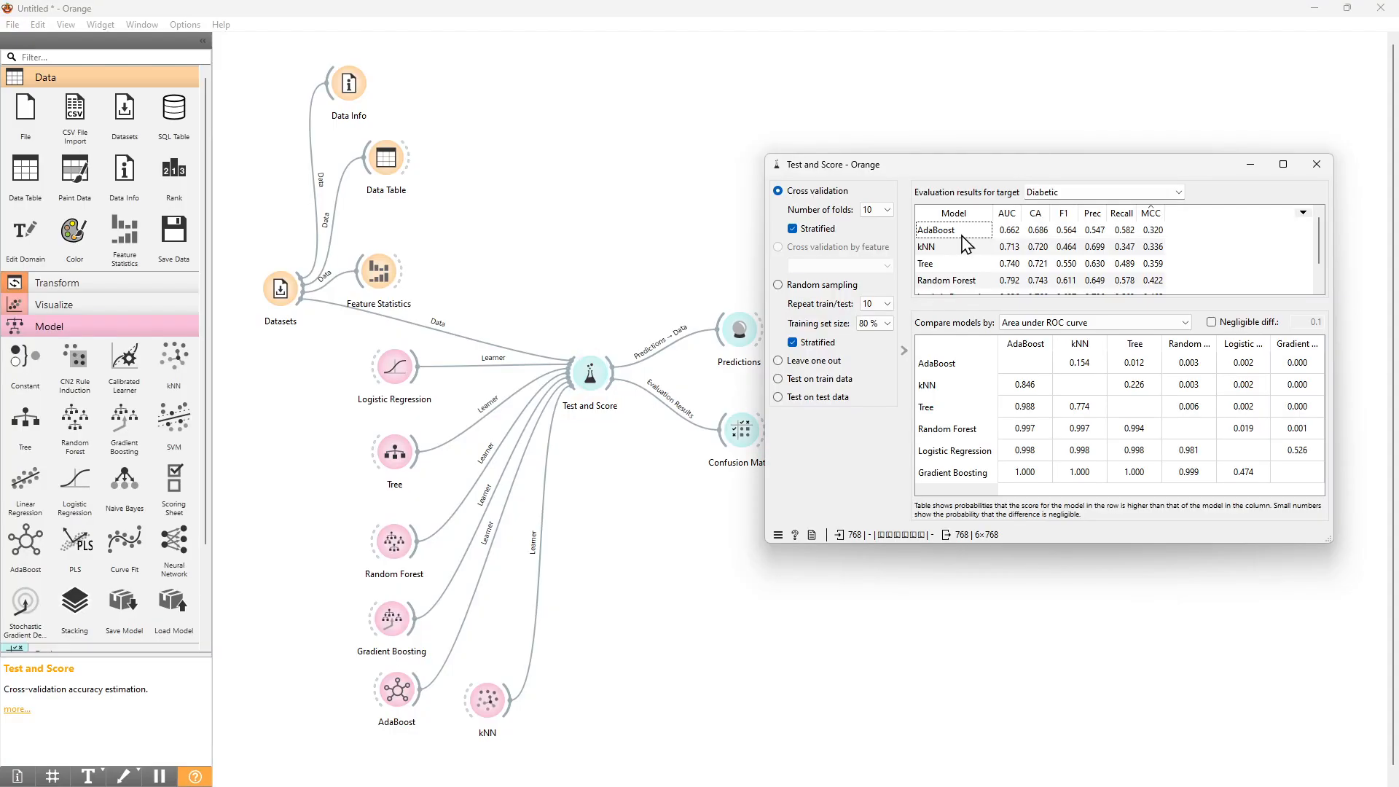
pyautogui.click(1282, 164)
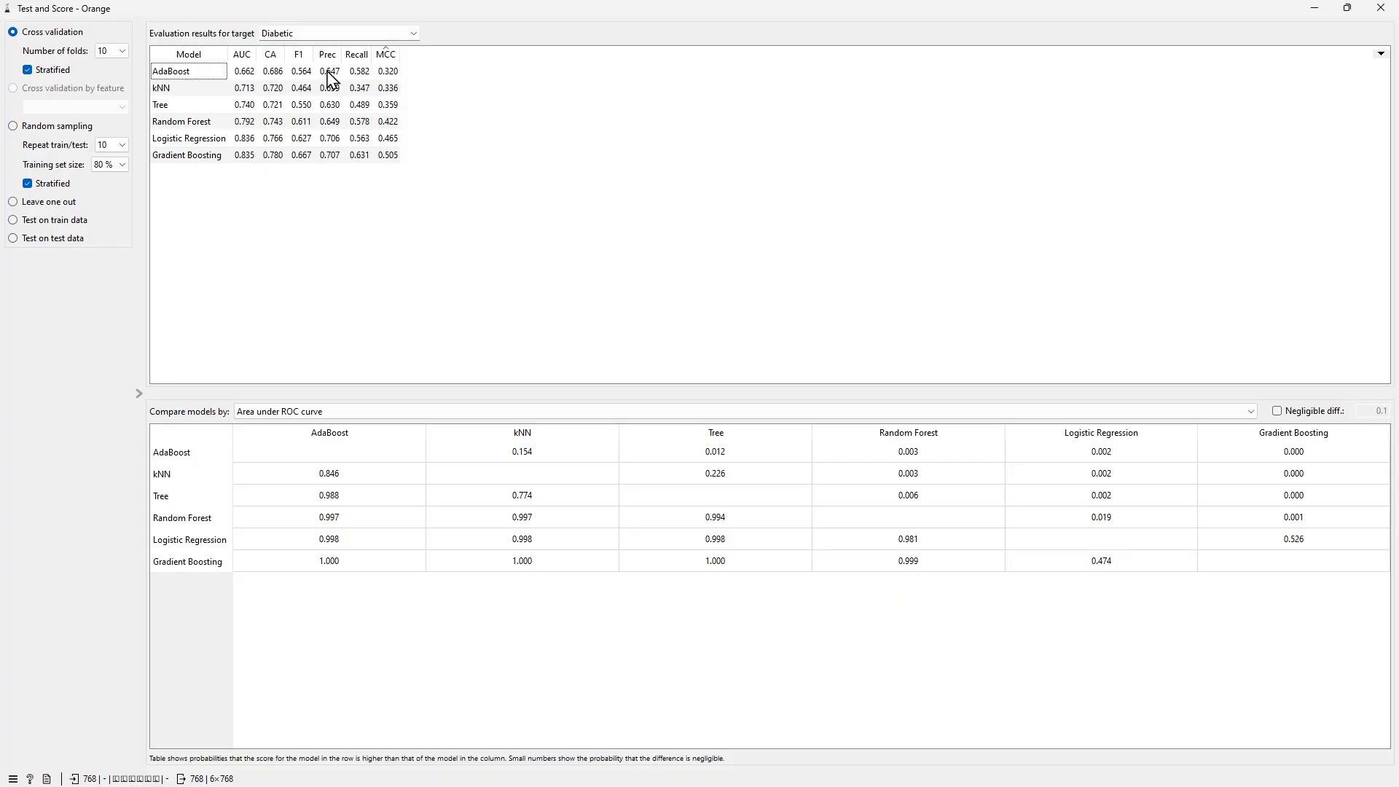
pyautogui.click(298, 54)
pyautogui.click(298, 55)
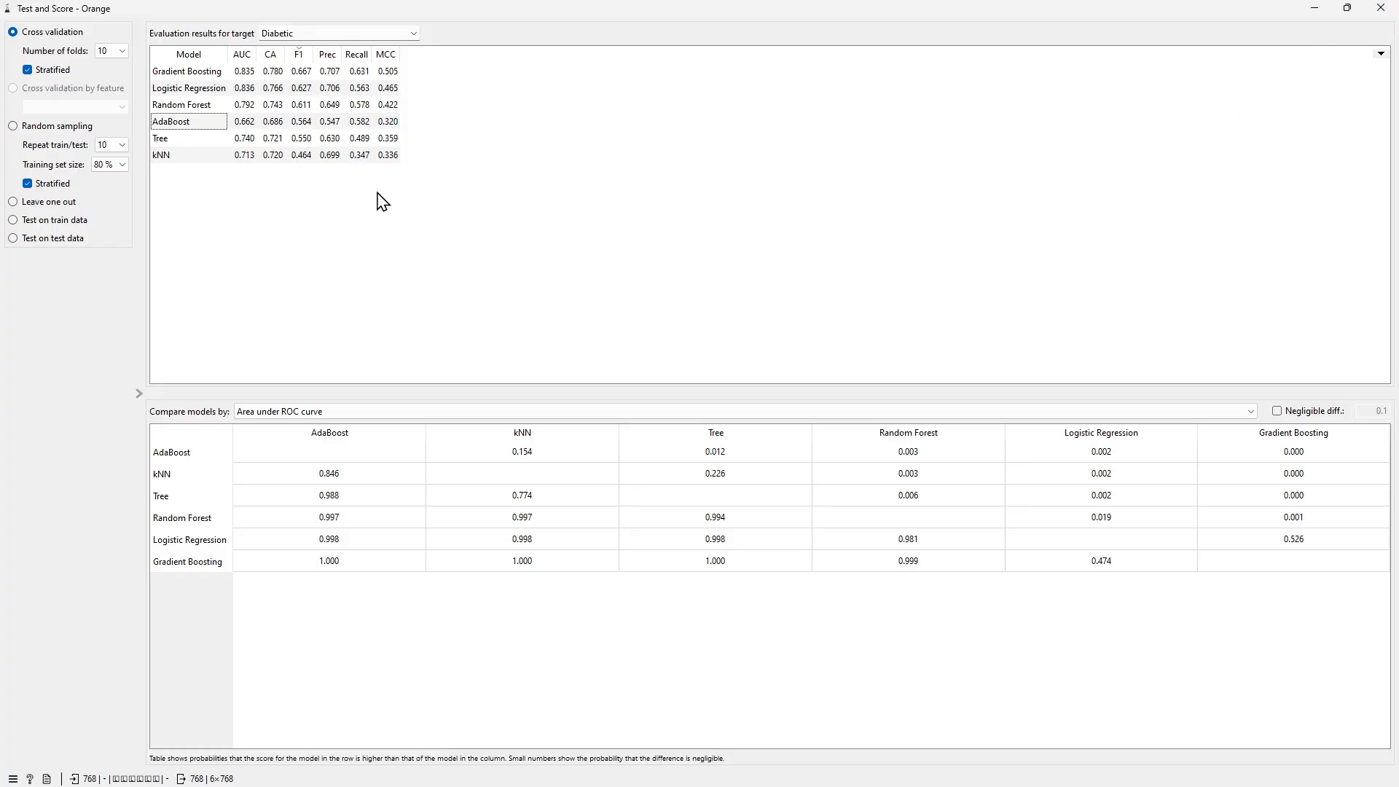
pyautogui.click(1380, 8)
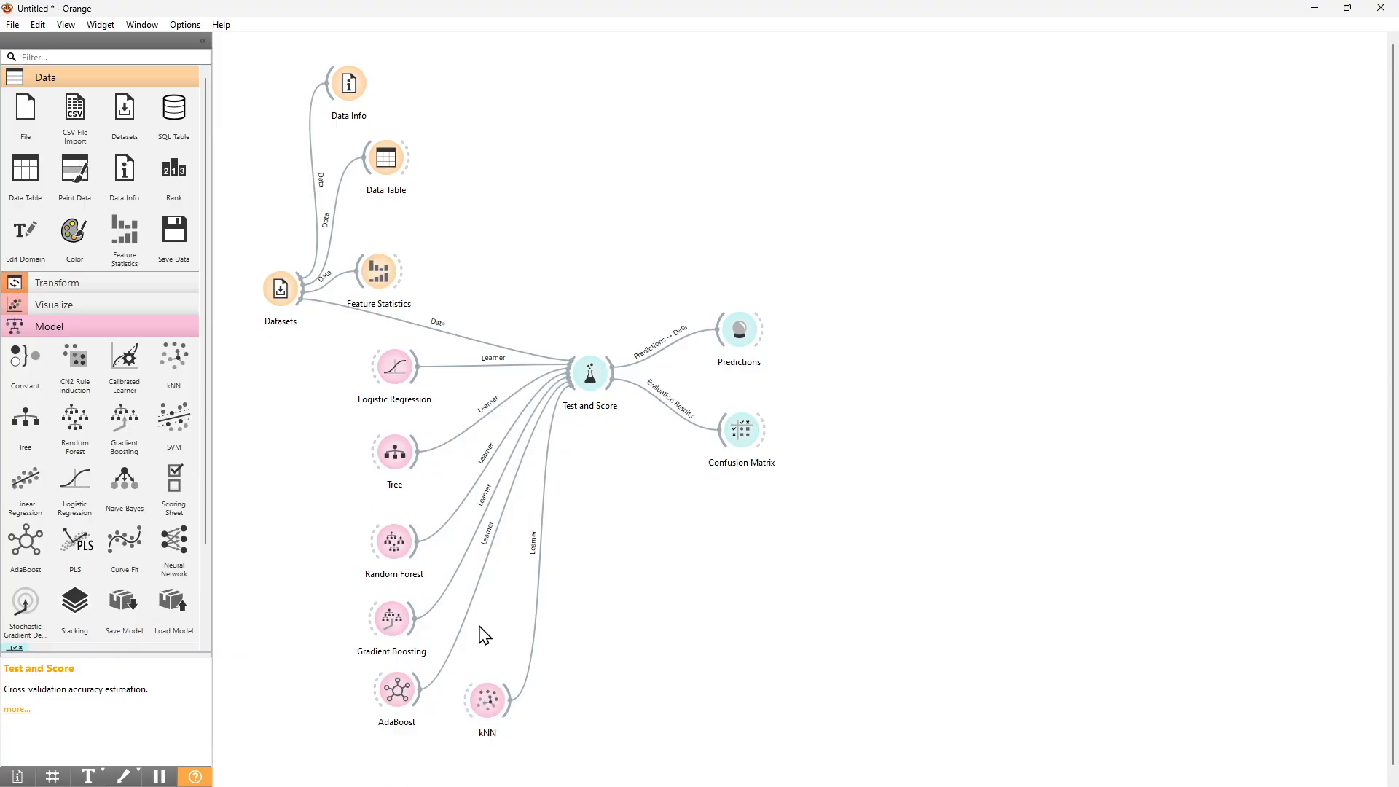
# - Increase the number of neighbors in the kNN widget and check its updated scores in Test and Score
pyautogui.doubleClick(488, 705)
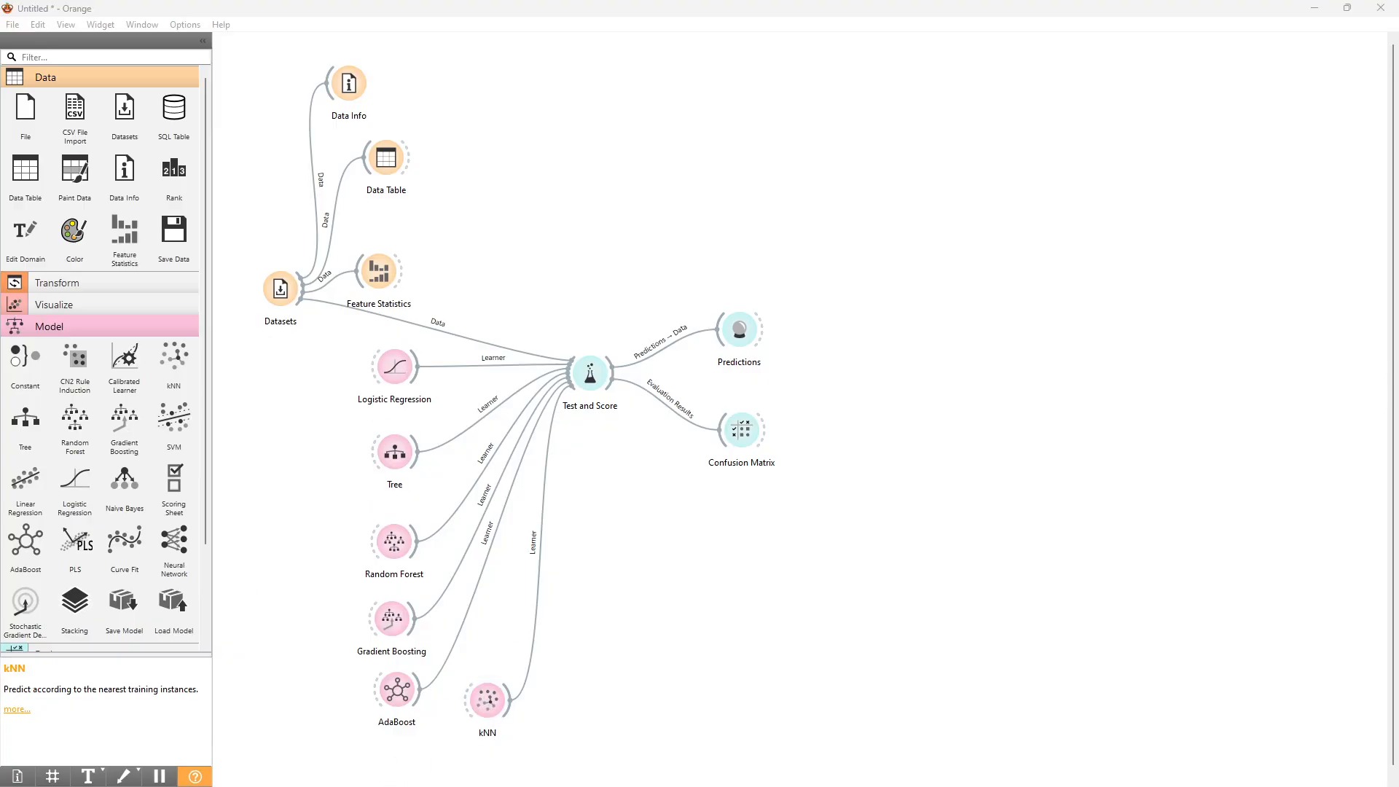
pyautogui.moveTo(173, 413); pyautogui.dragTo(706, 97)
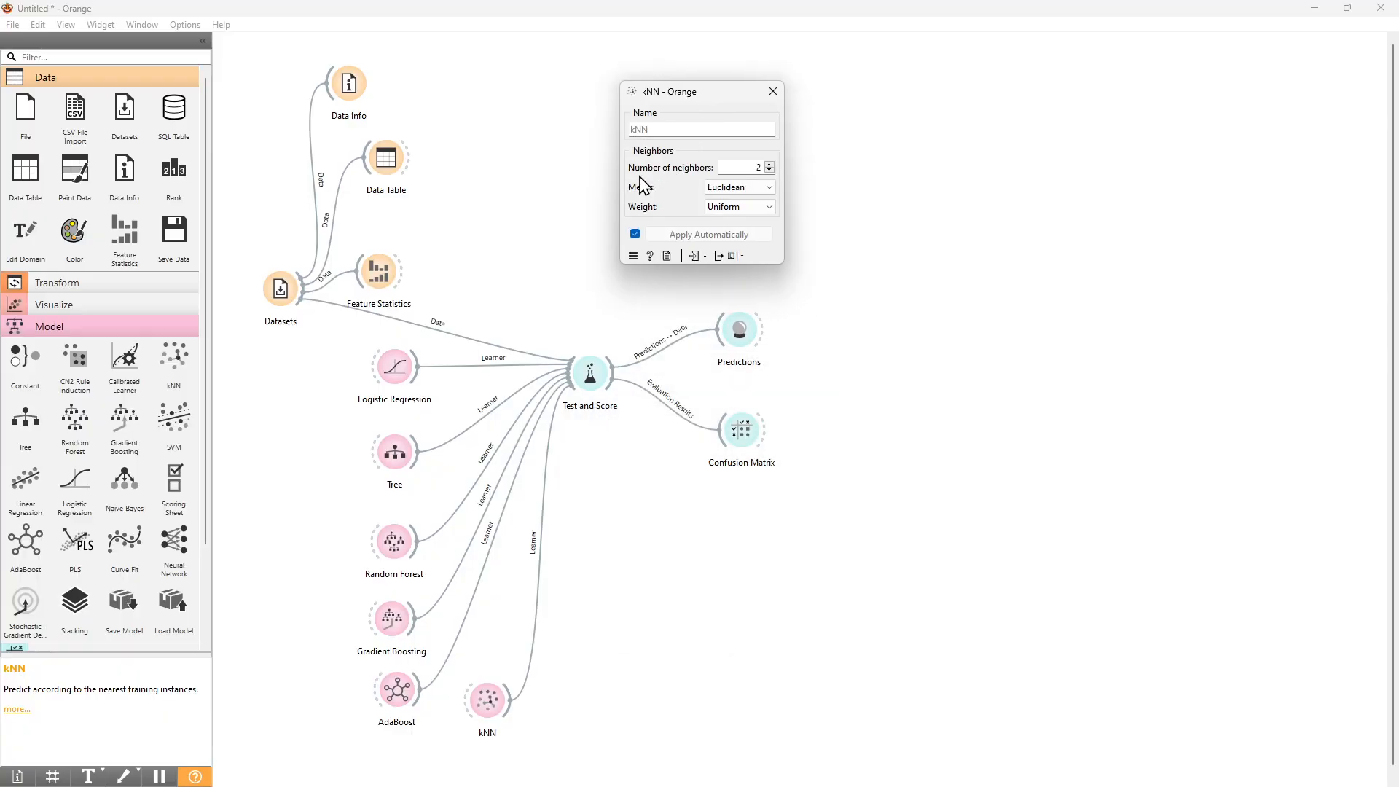
pyautogui.click(768, 164)
pyautogui.click(773, 92)
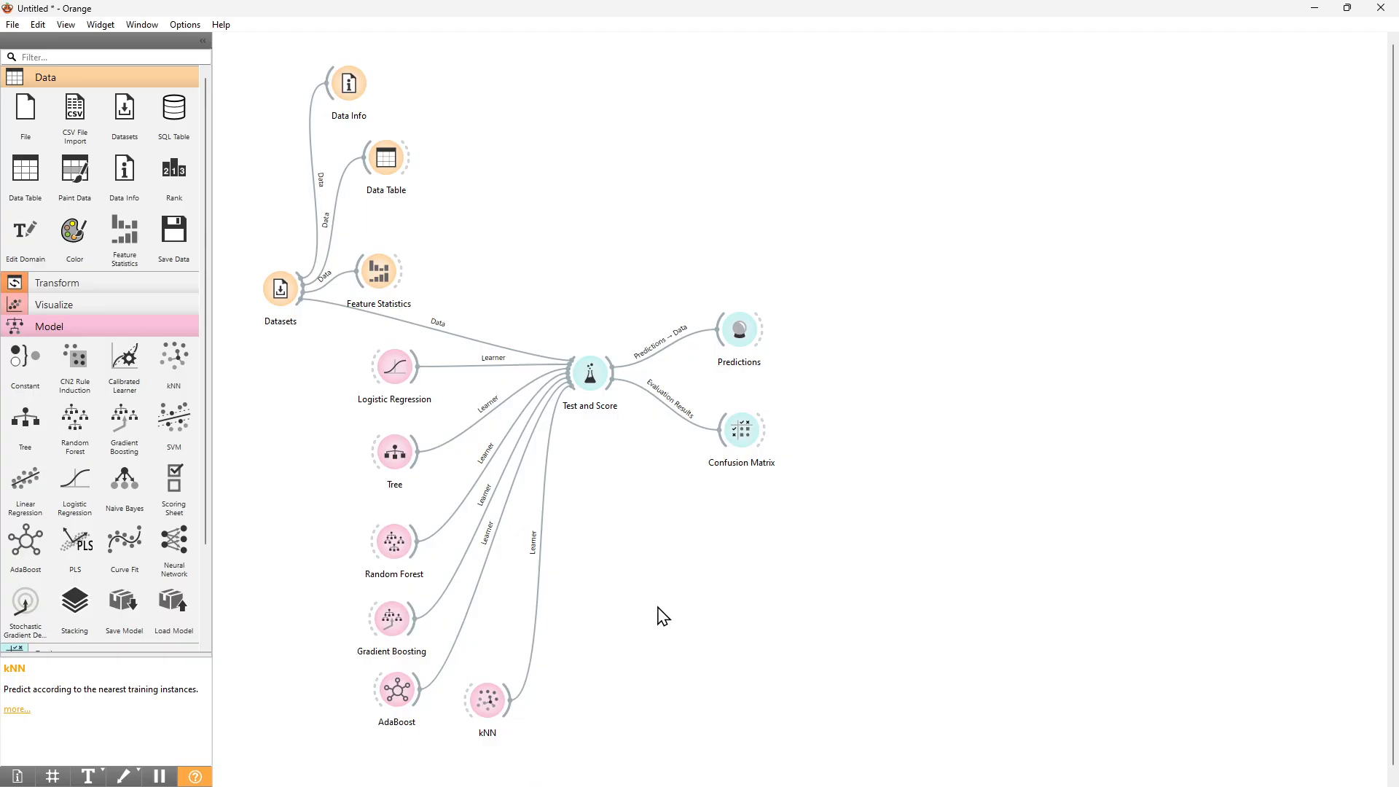
pyautogui.doubleClick(588, 377)
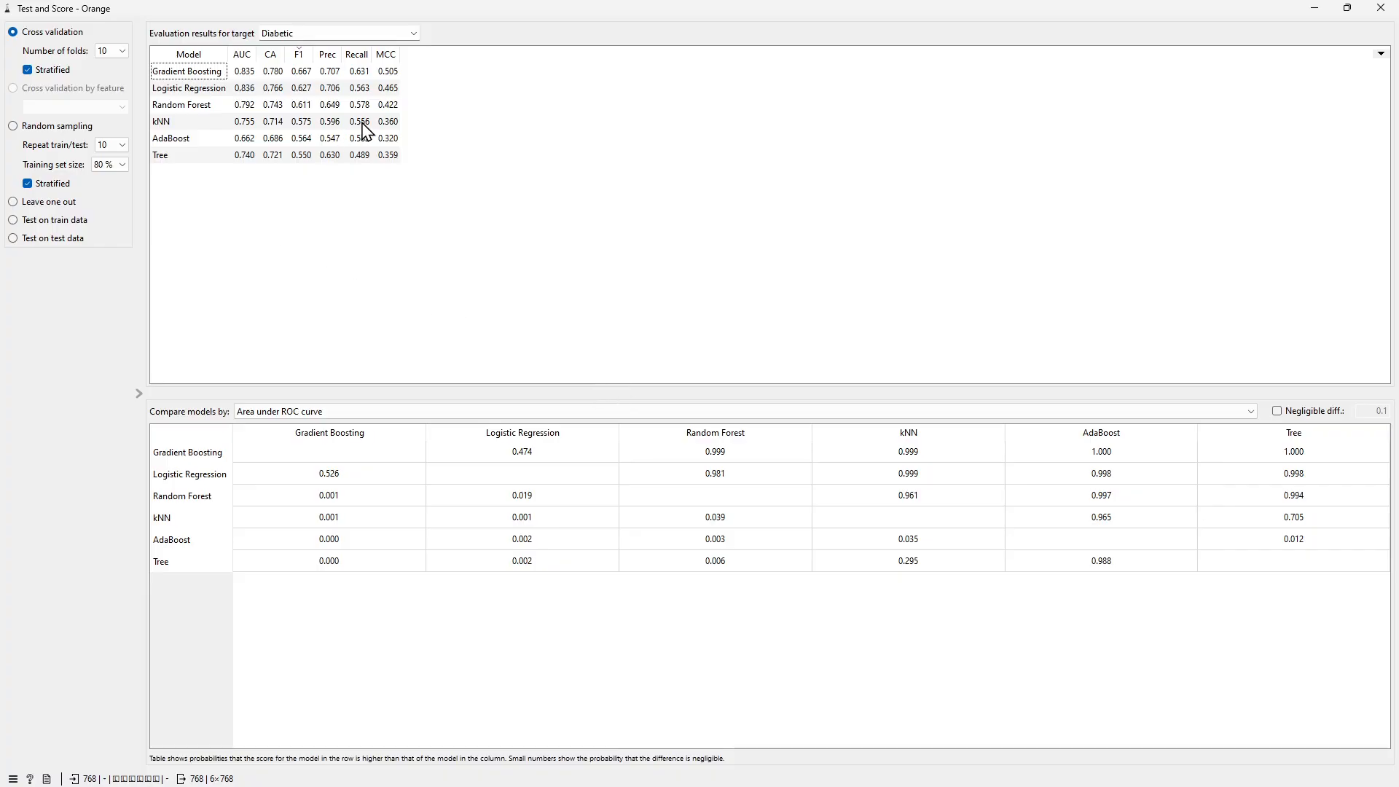
pyautogui.click(1380, 7)
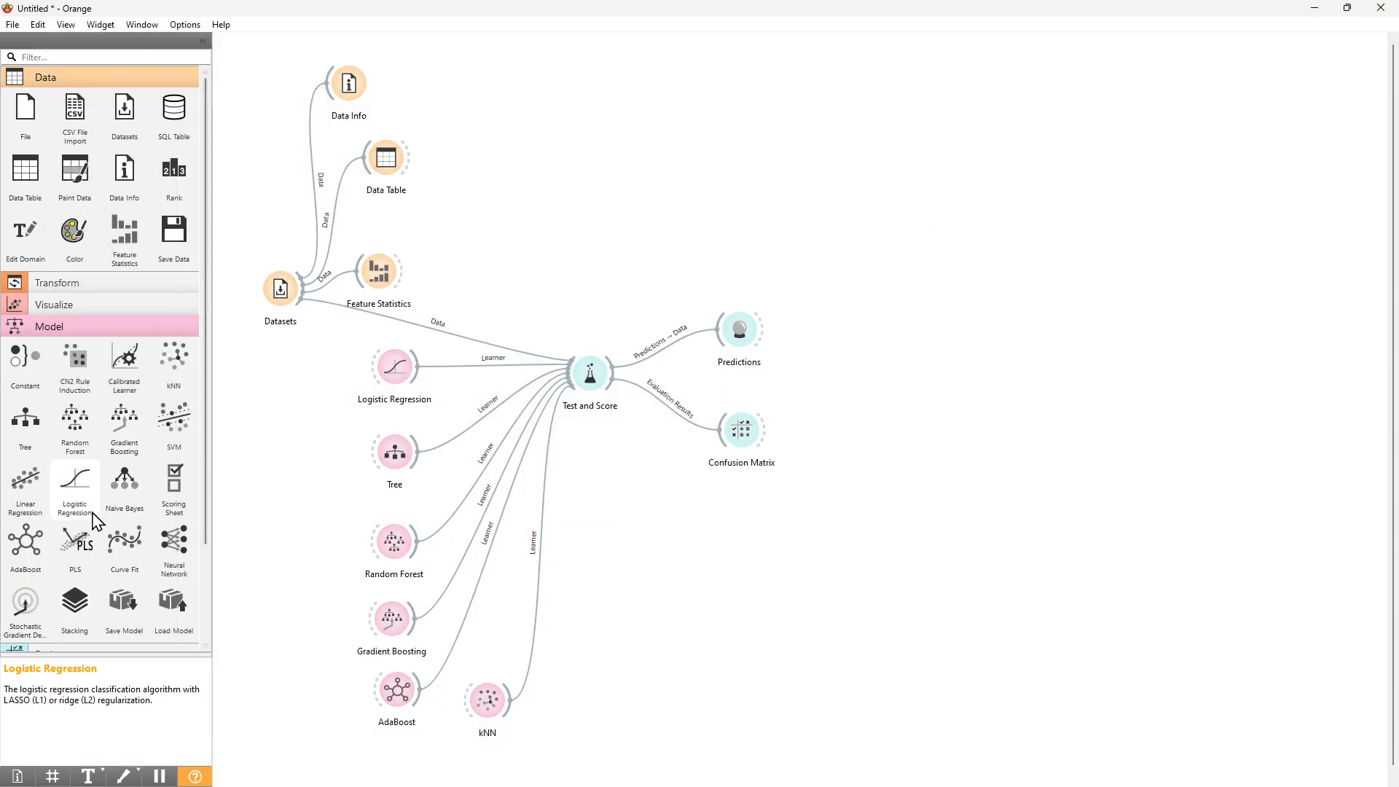
# - Add a second kNN widget connected to Test and Score, and rename the original kNN widget kNN_5
pyautogui.moveTo(175, 357); pyautogui.dragTo(577, 416)
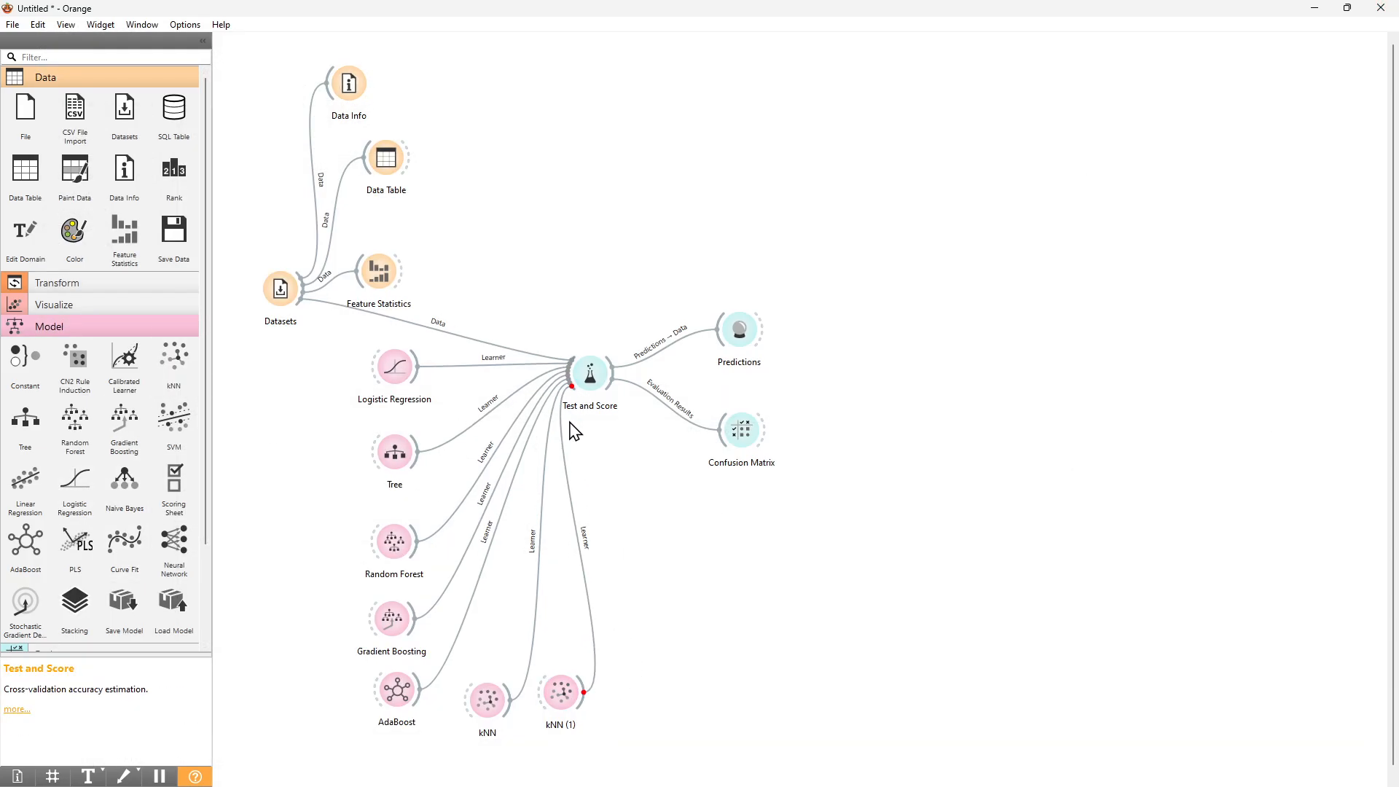
pyautogui.rightClick(494, 712)
pyautogui.click(565, 624)
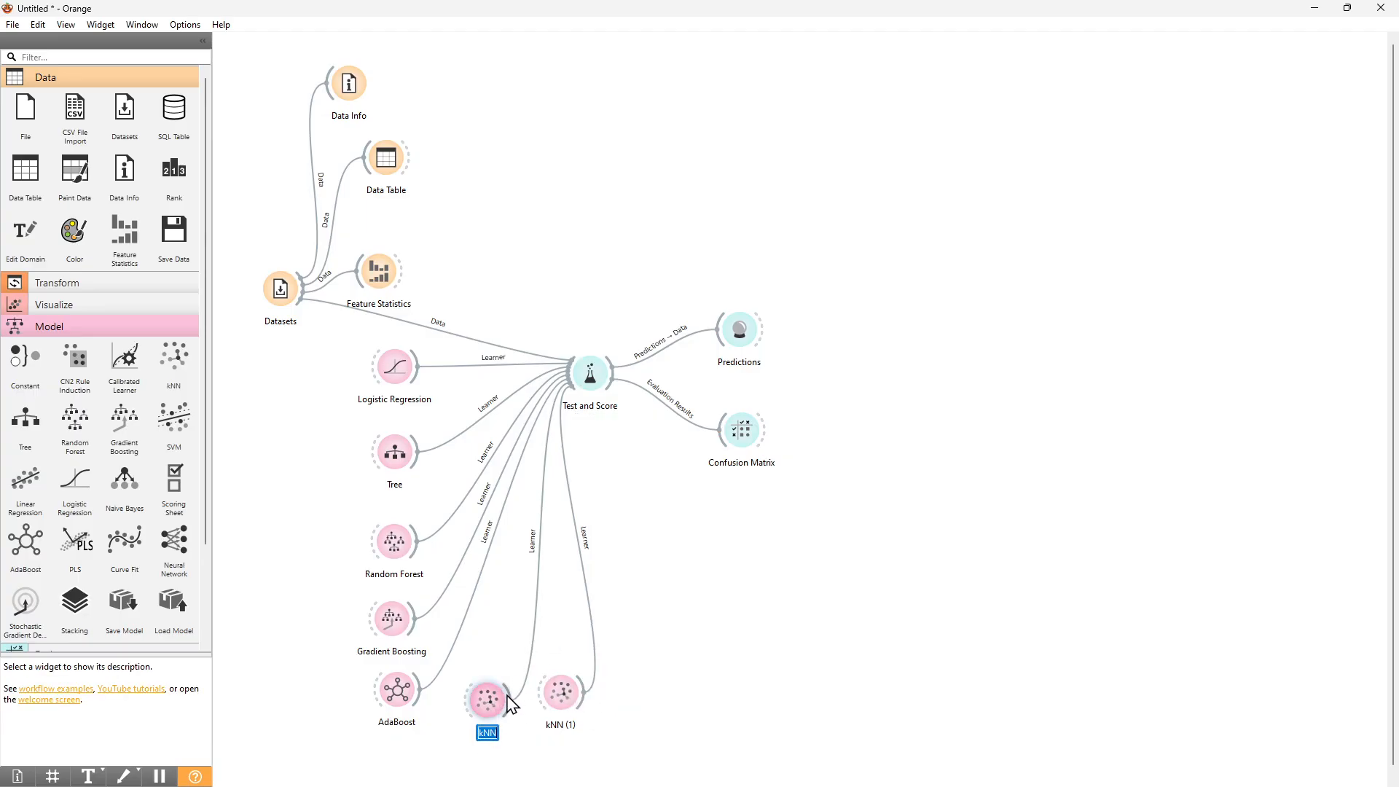
pyautogui.click(494, 733)
pyautogui.write('_5')
# - Open the second kNN widget's settings and rename the widget kNN_10
pyautogui.click(572, 707)
pyautogui.click(567, 738)
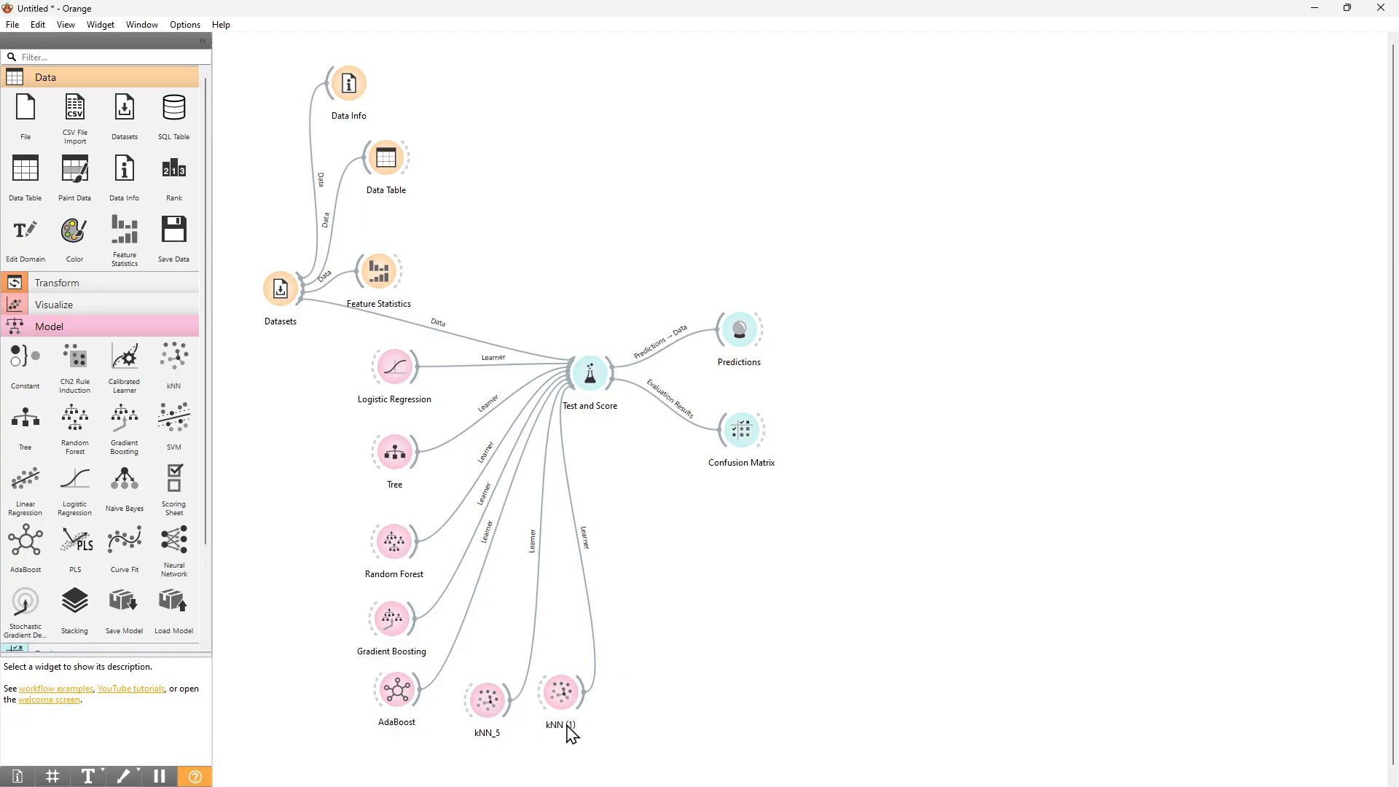
pyautogui.rightClick(569, 692)
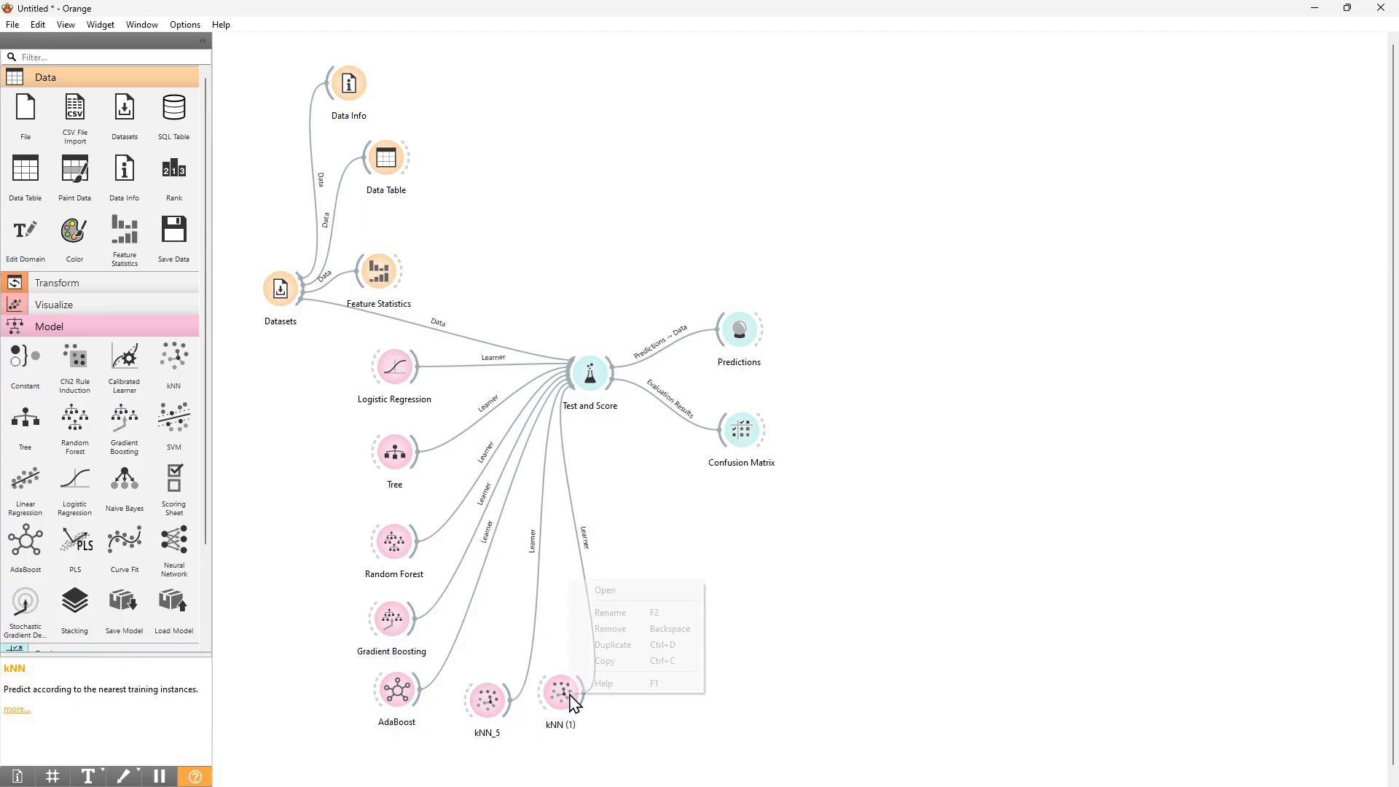
pyautogui.click(857, 698)
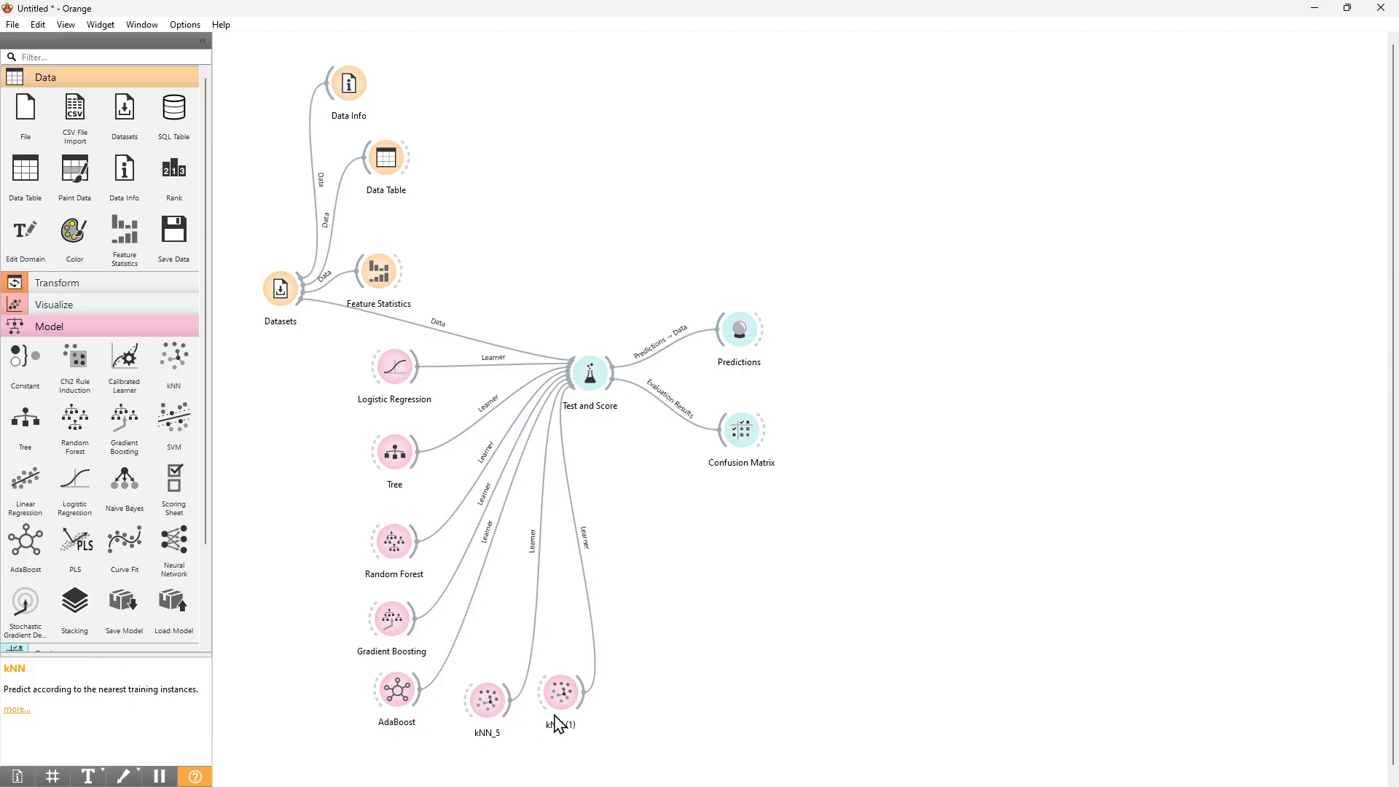
pyautogui.click(571, 689)
pyautogui.rightClick(573, 690)
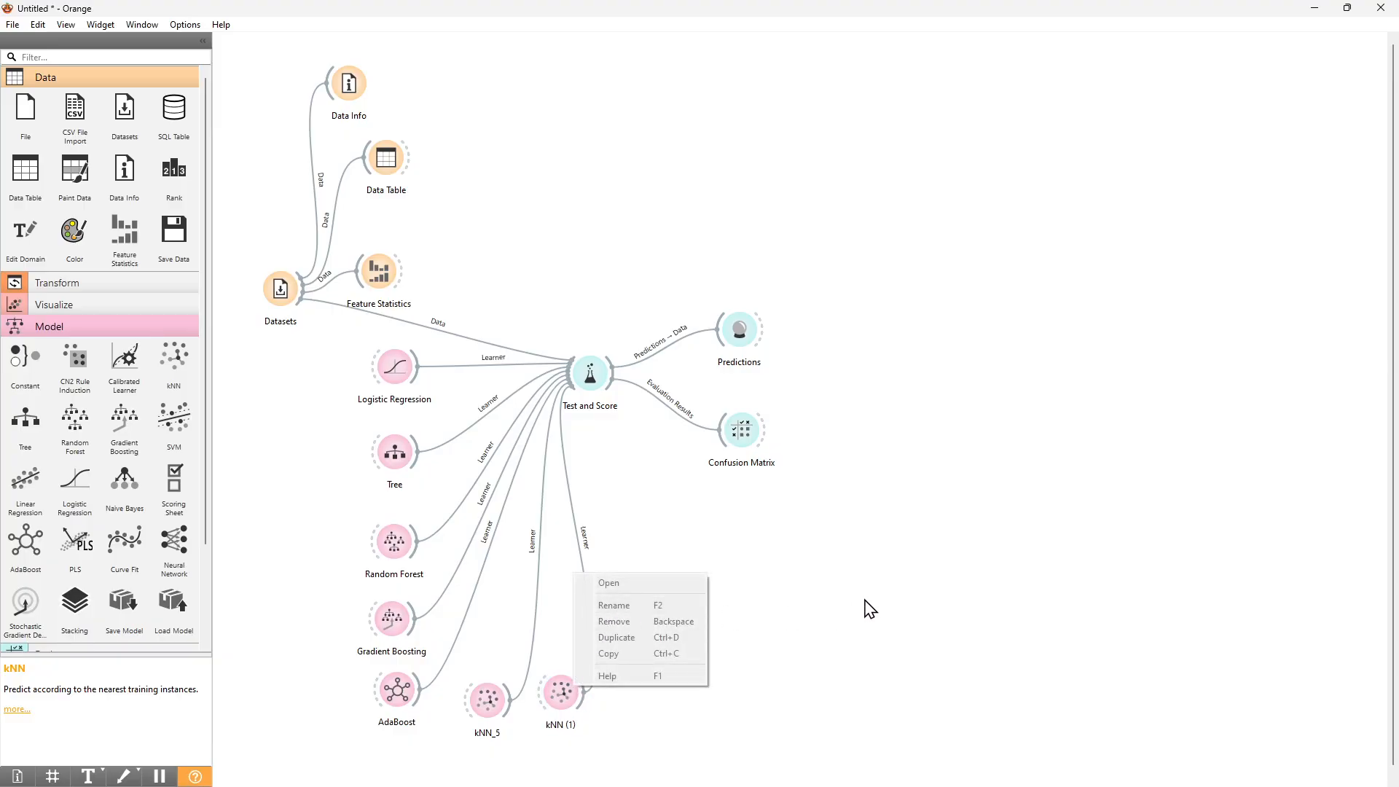
pyautogui.click(865, 609)
pyautogui.doubleClick(567, 694)
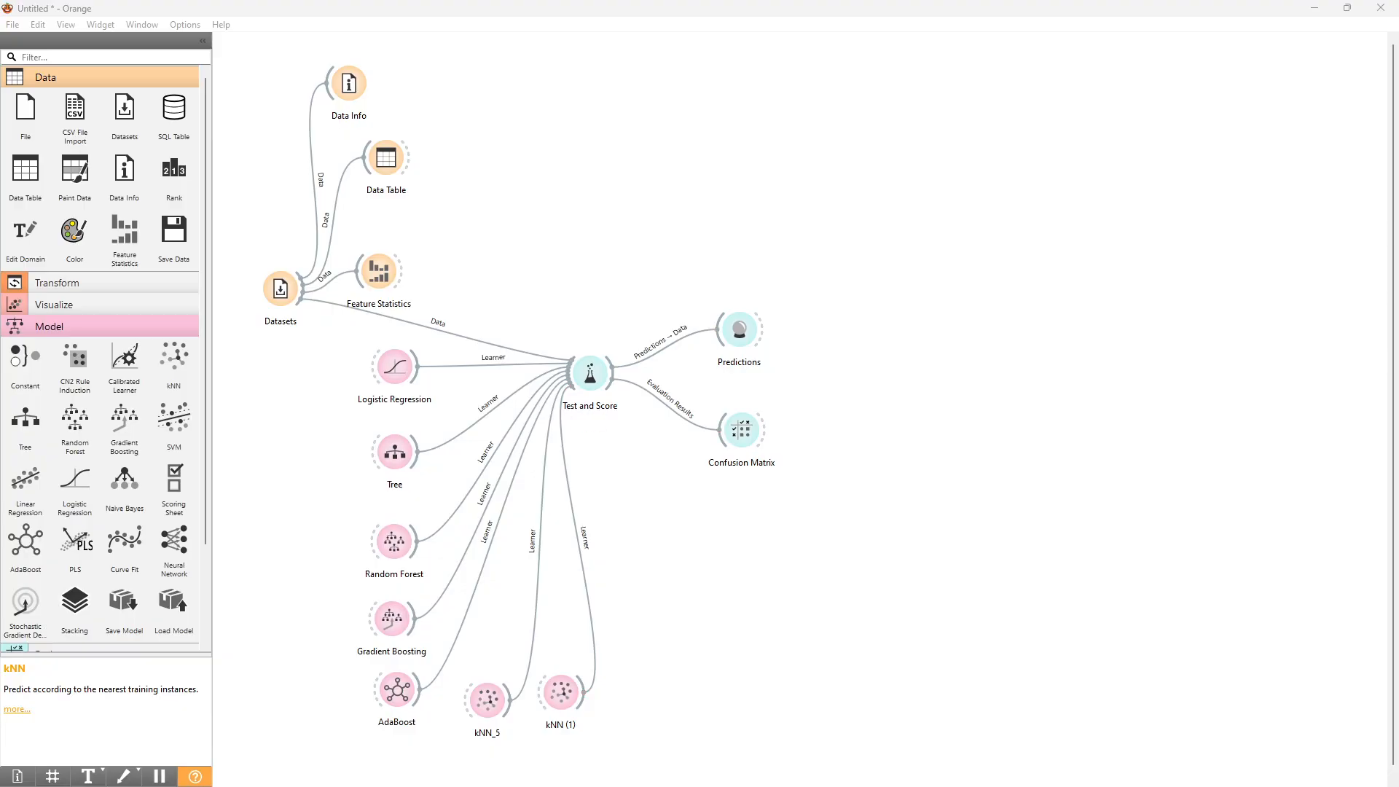
pyautogui.rightClick(557, 688)
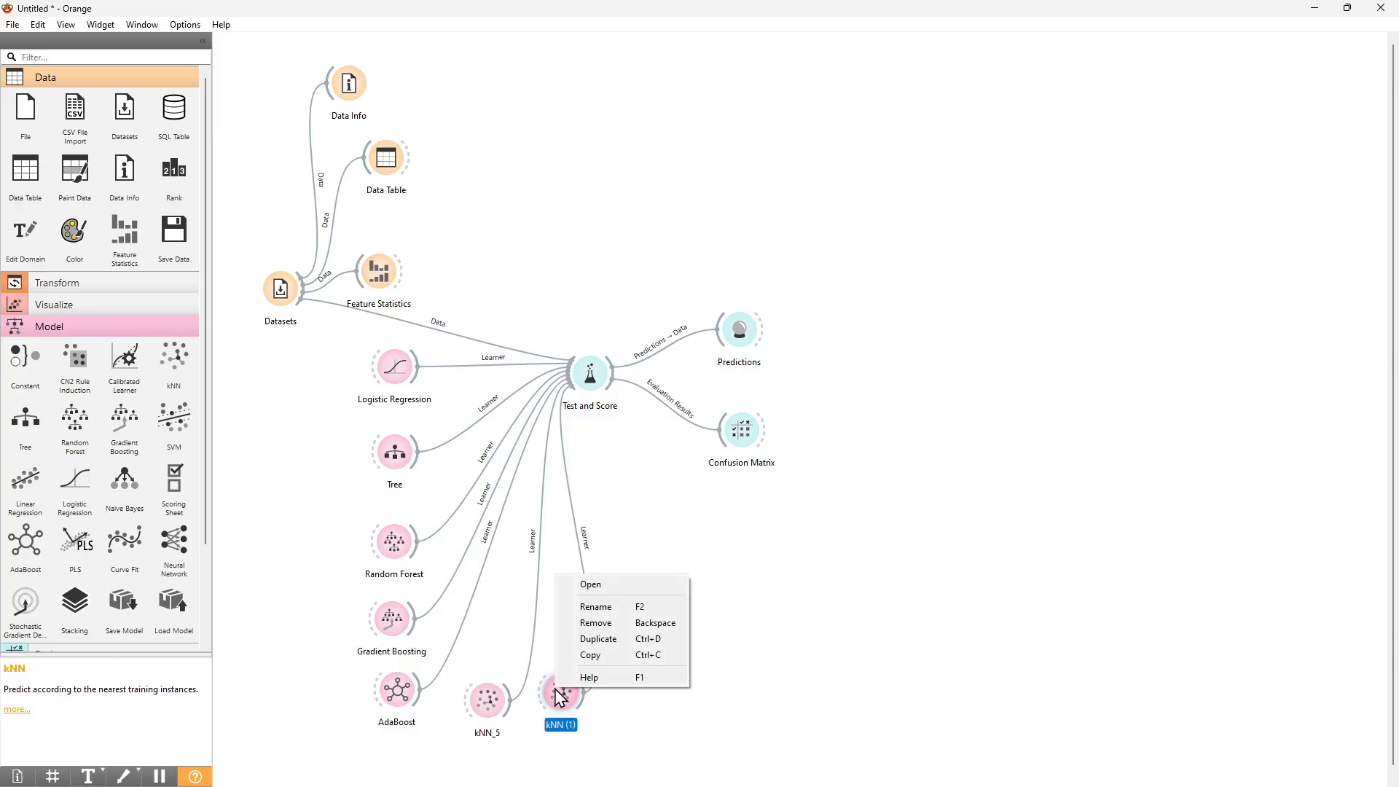
pyautogui.click(593, 606)
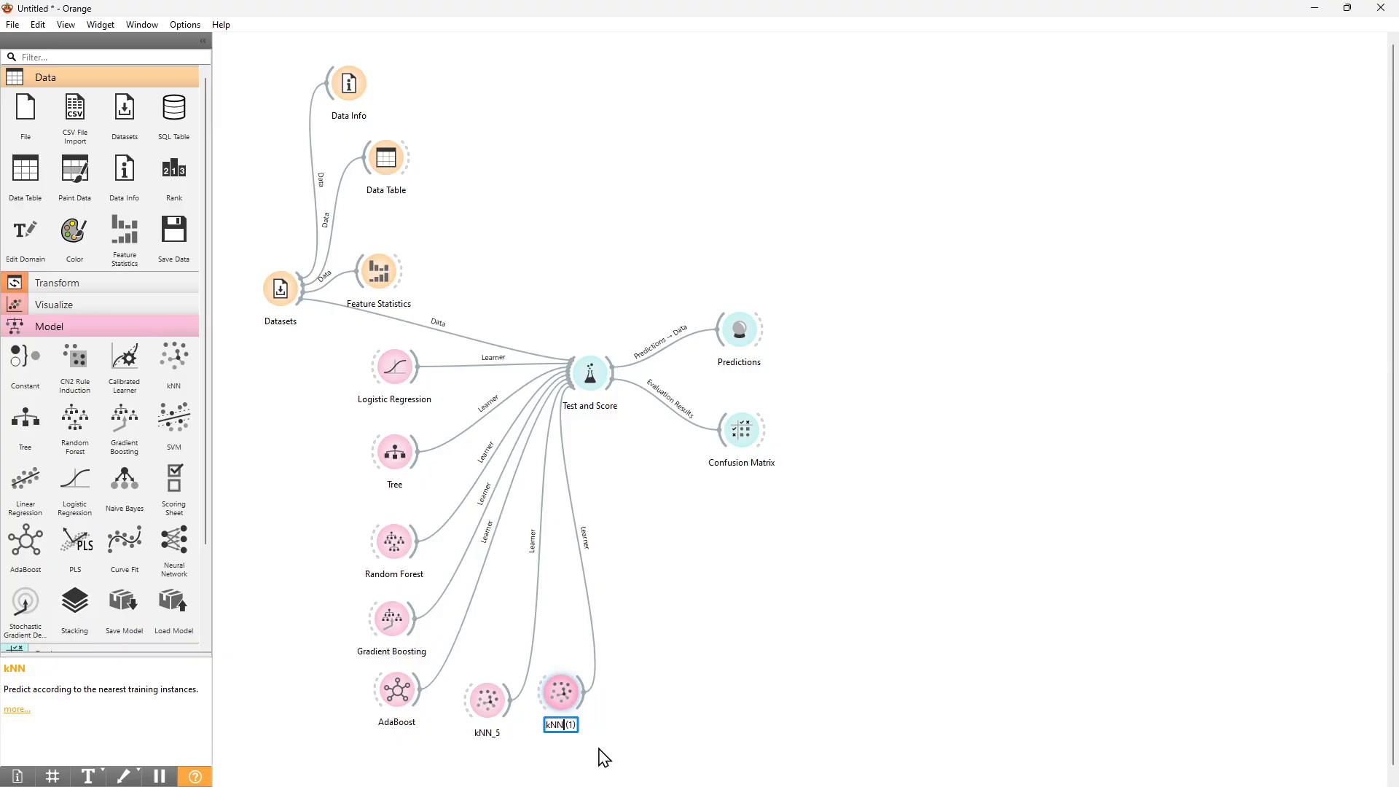
pyautogui.write('_10')
pyautogui.press('Return')
# - Reopen the Test and Score results and compare all models ranked by descending Recall and by descending F1
pyautogui.doubleClick(596, 378)
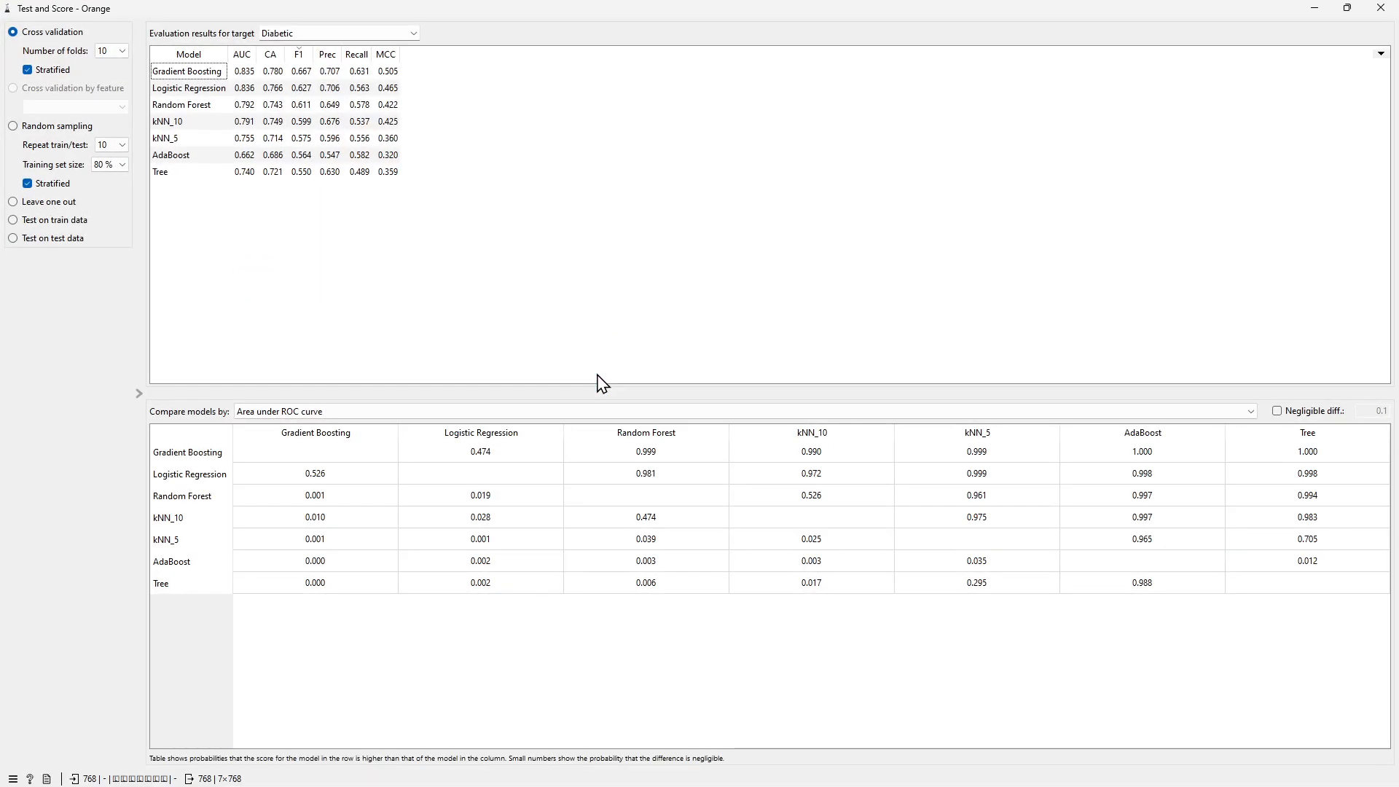
pyautogui.click(356, 54)
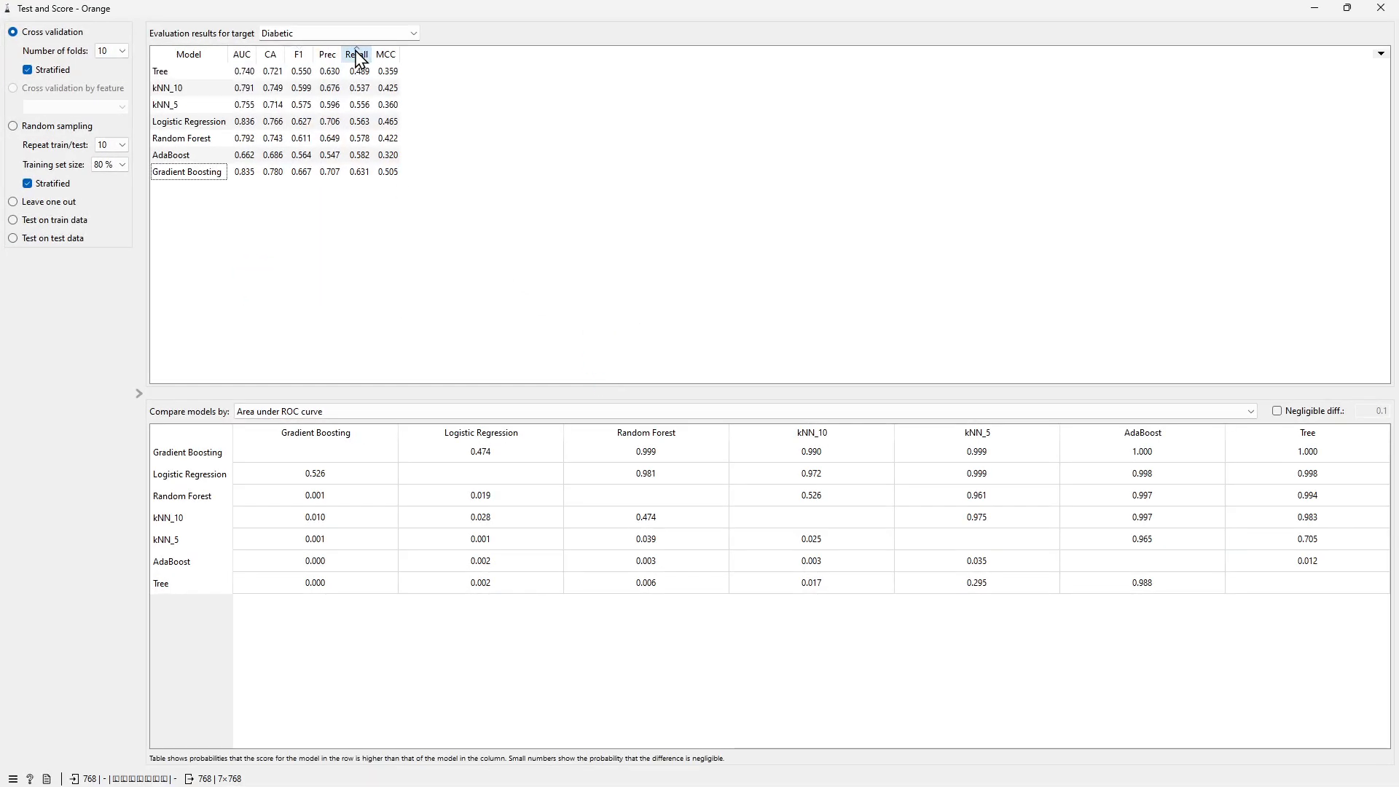
pyautogui.click(357, 55)
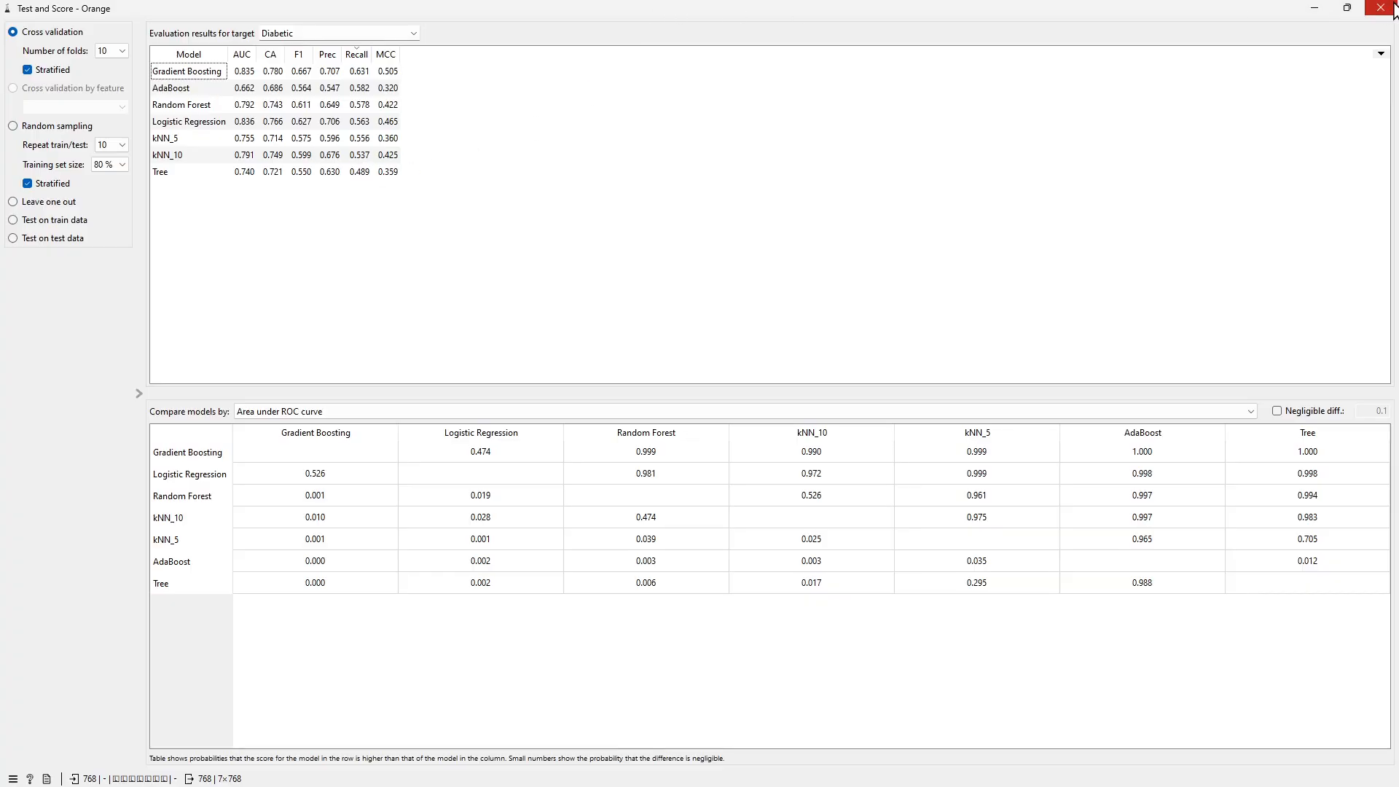
pyautogui.click(310, 57)
pyautogui.click(306, 56)
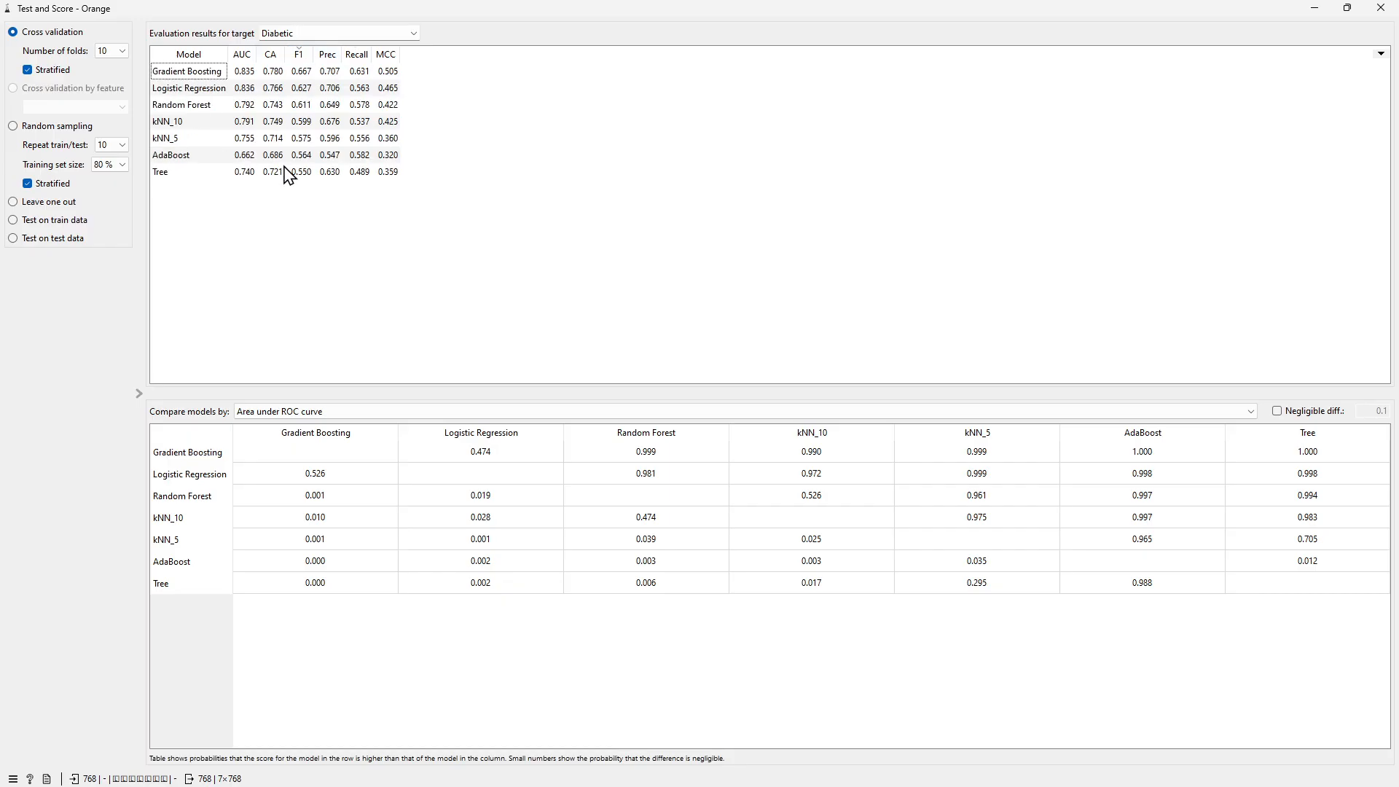
pyautogui.click(358, 56)
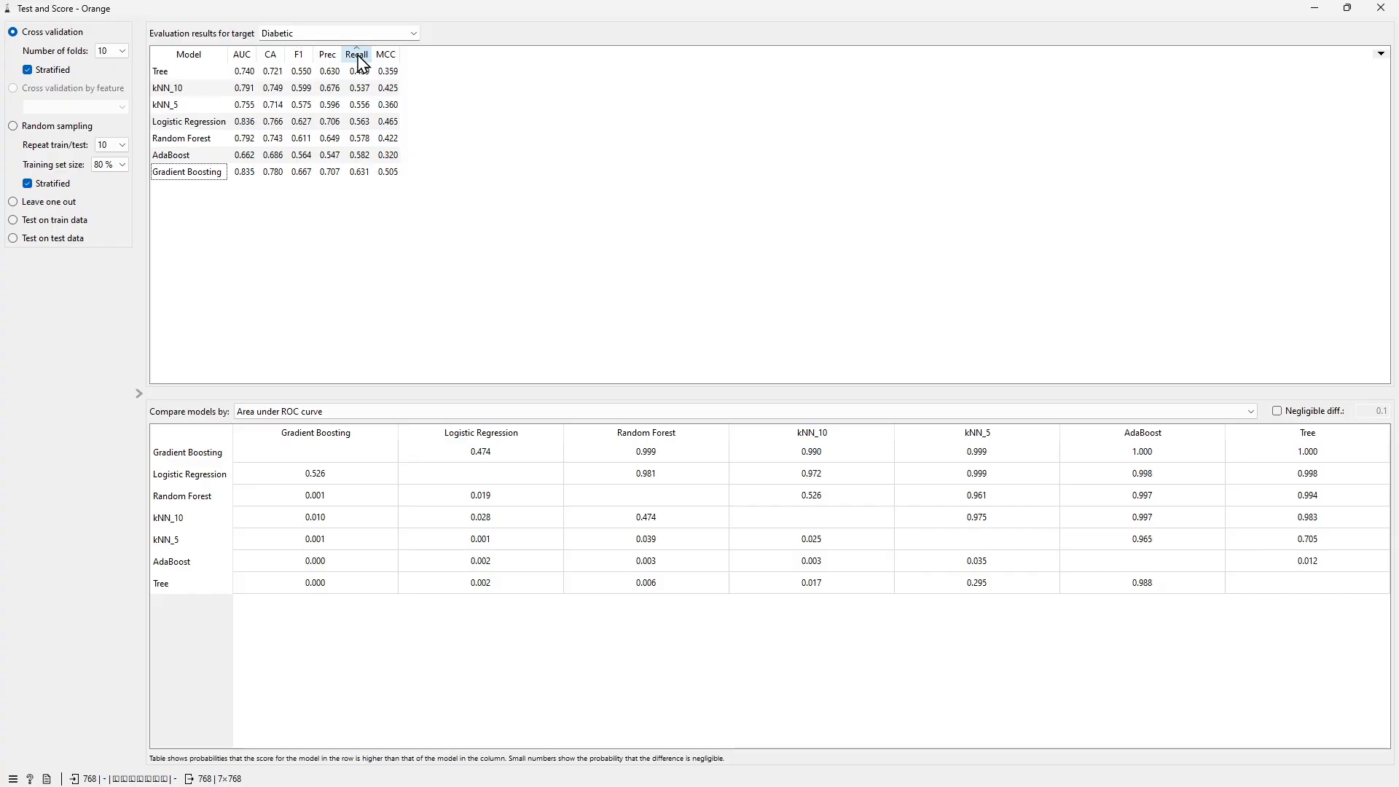
pyautogui.click(358, 57)
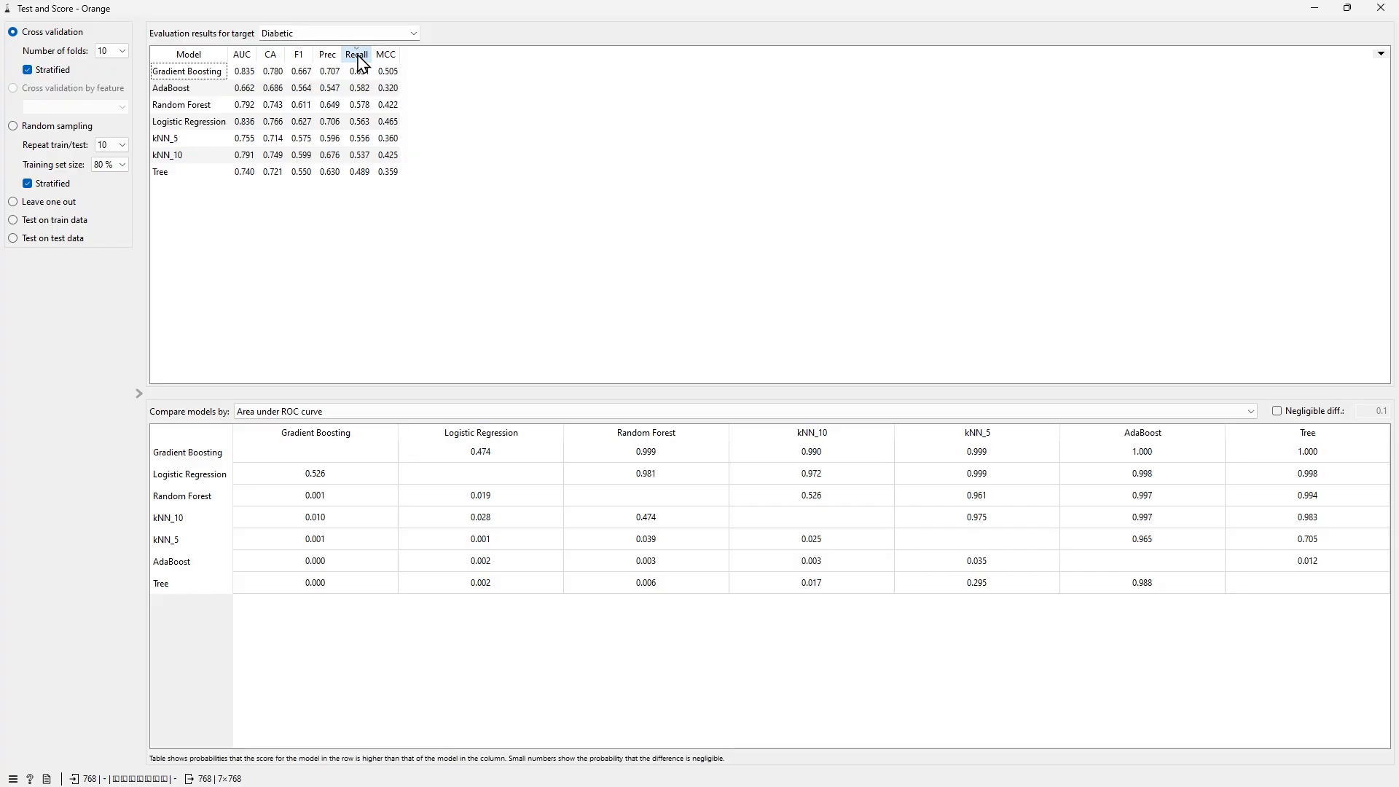
pyautogui.click(299, 55)
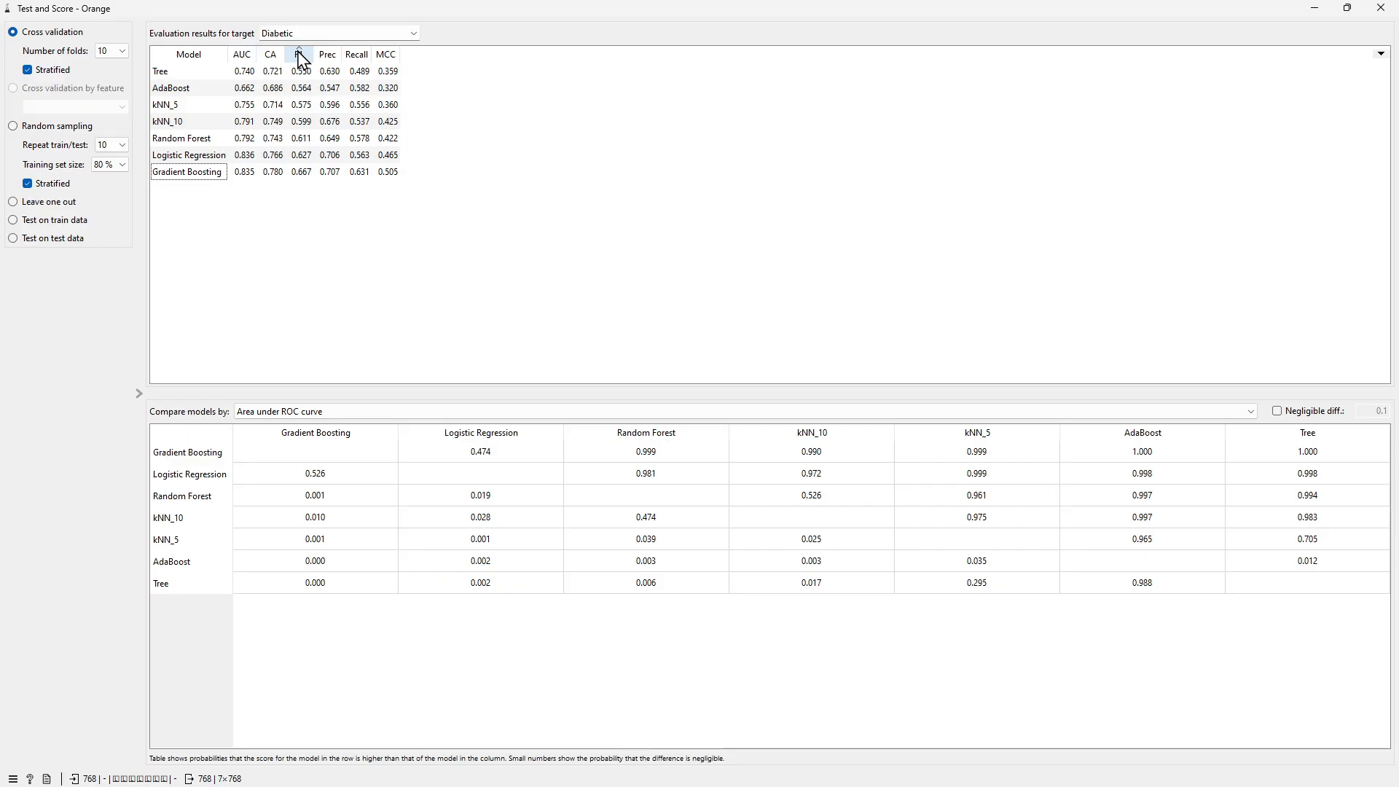
pyautogui.click(300, 56)
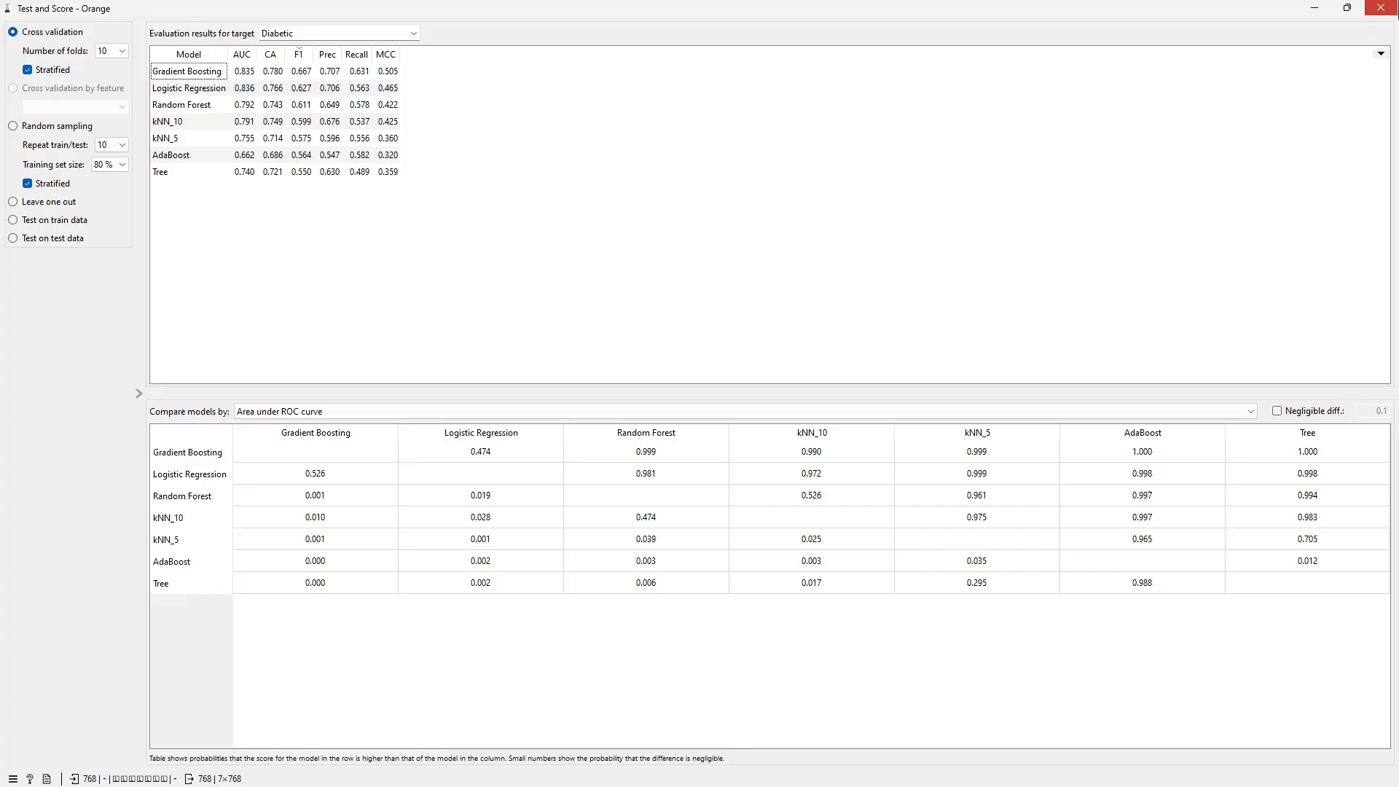
pyautogui.click(1381, 8)
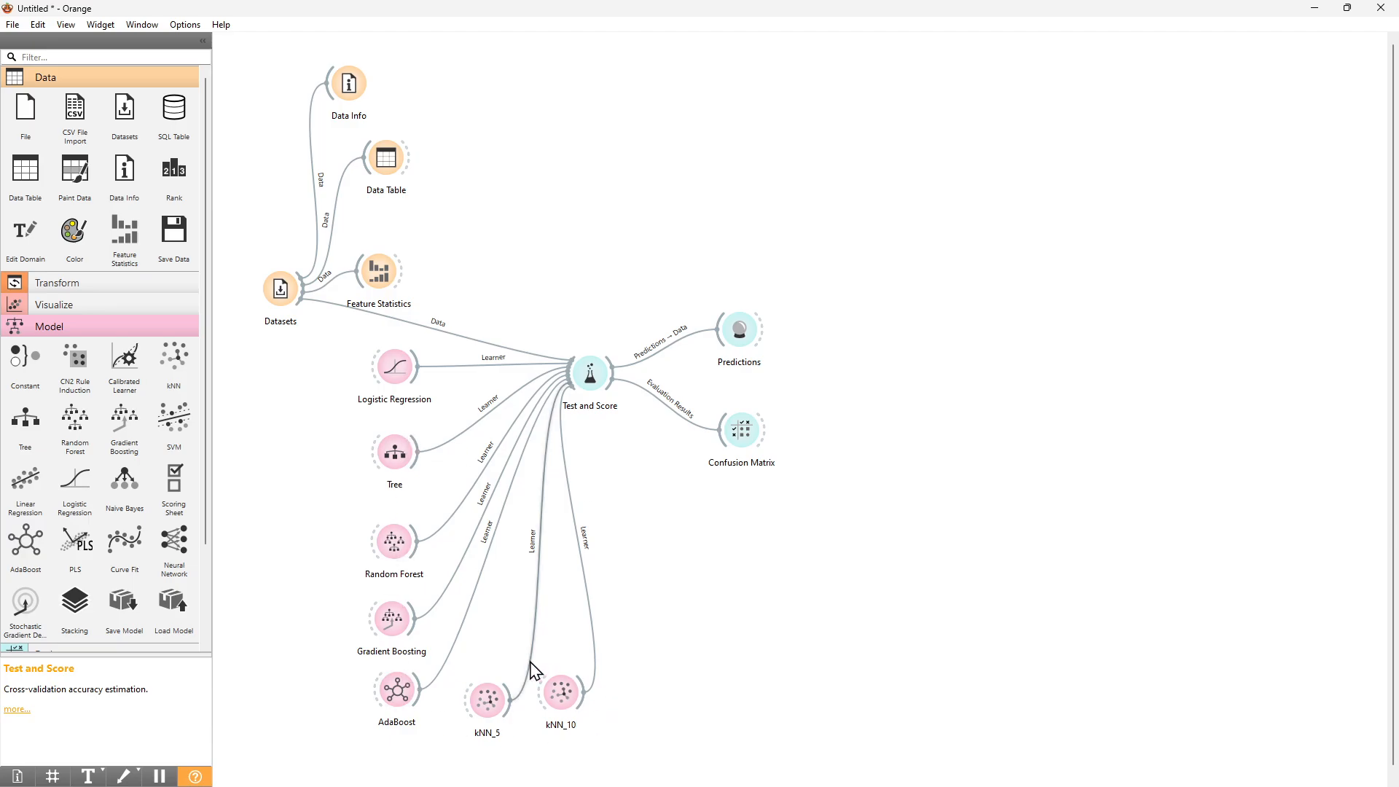
# - Set the number of trees in the Random Forest widget to 100
pyautogui.doubleClick(400, 550)
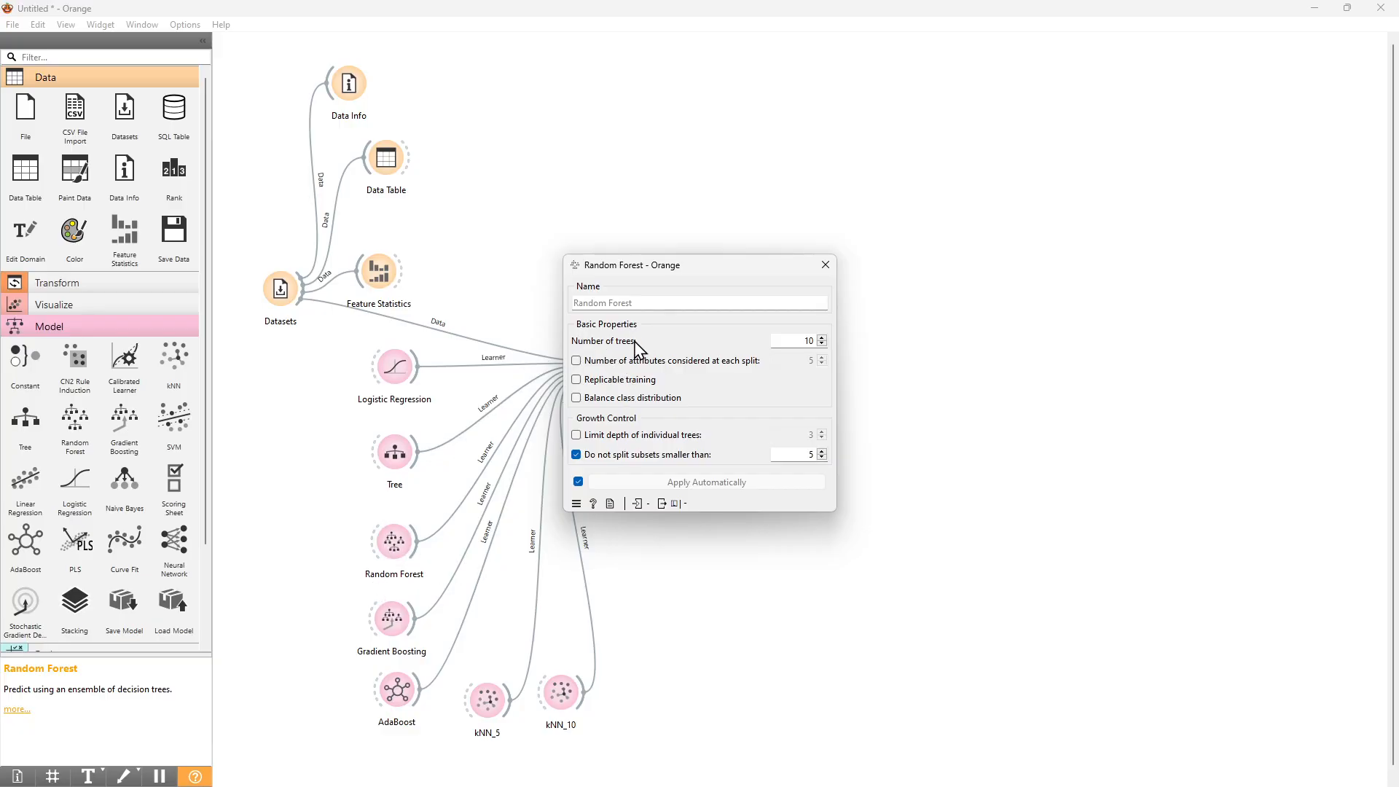
pyautogui.doubleClick(803, 340)
pyautogui.write('1')
pyautogui.click(826, 267)
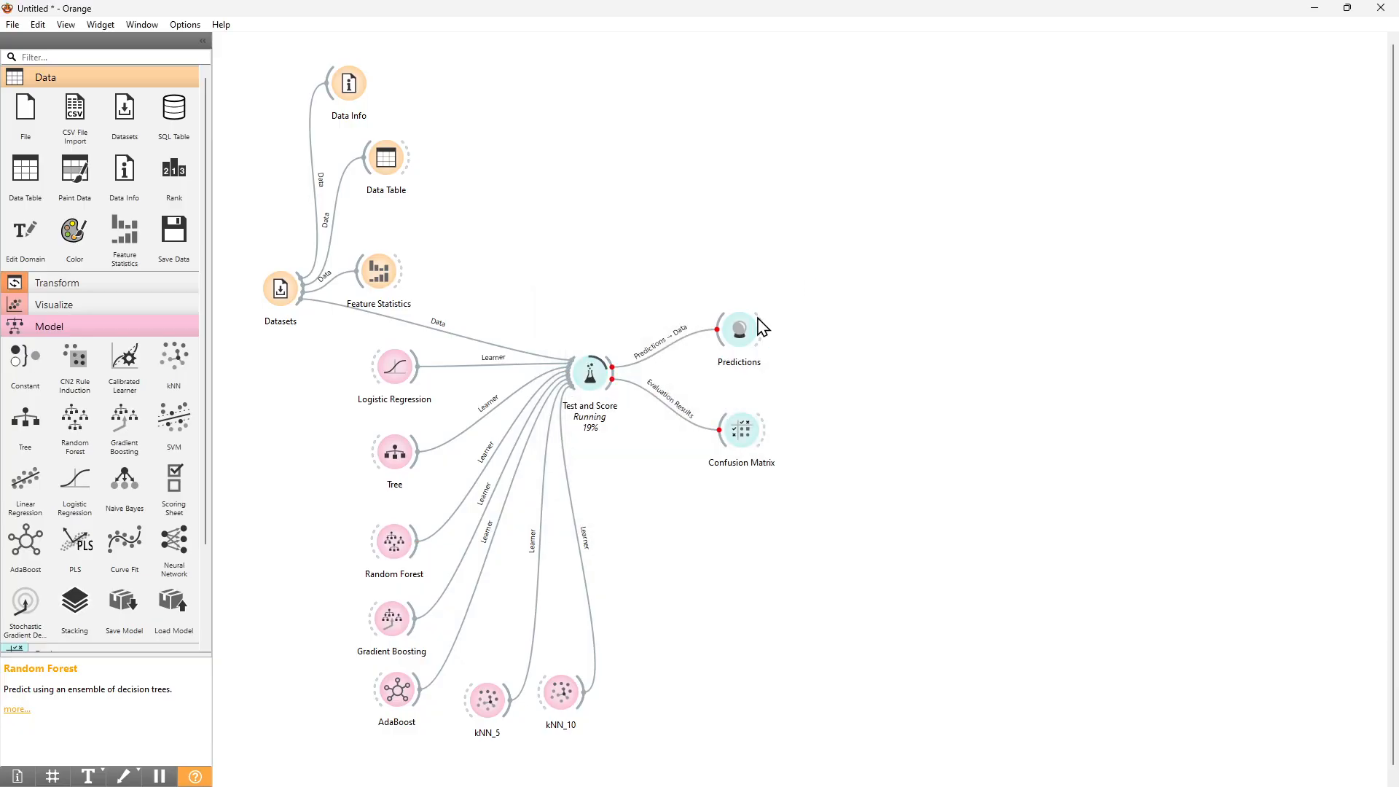
# - Review the Test and Score results by sorting the models by Recall and by descending F1
pyautogui.click(592, 373)
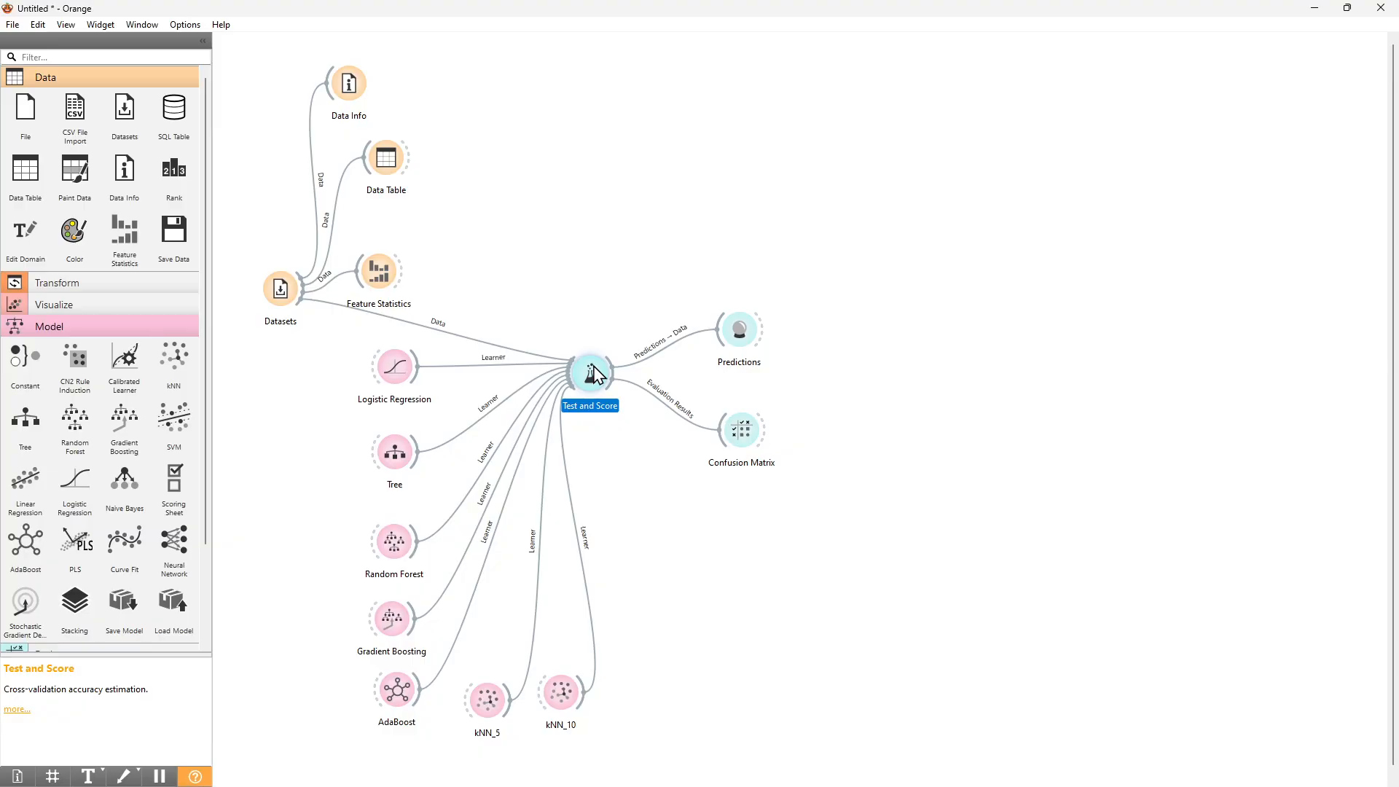
pyautogui.doubleClick(591, 373)
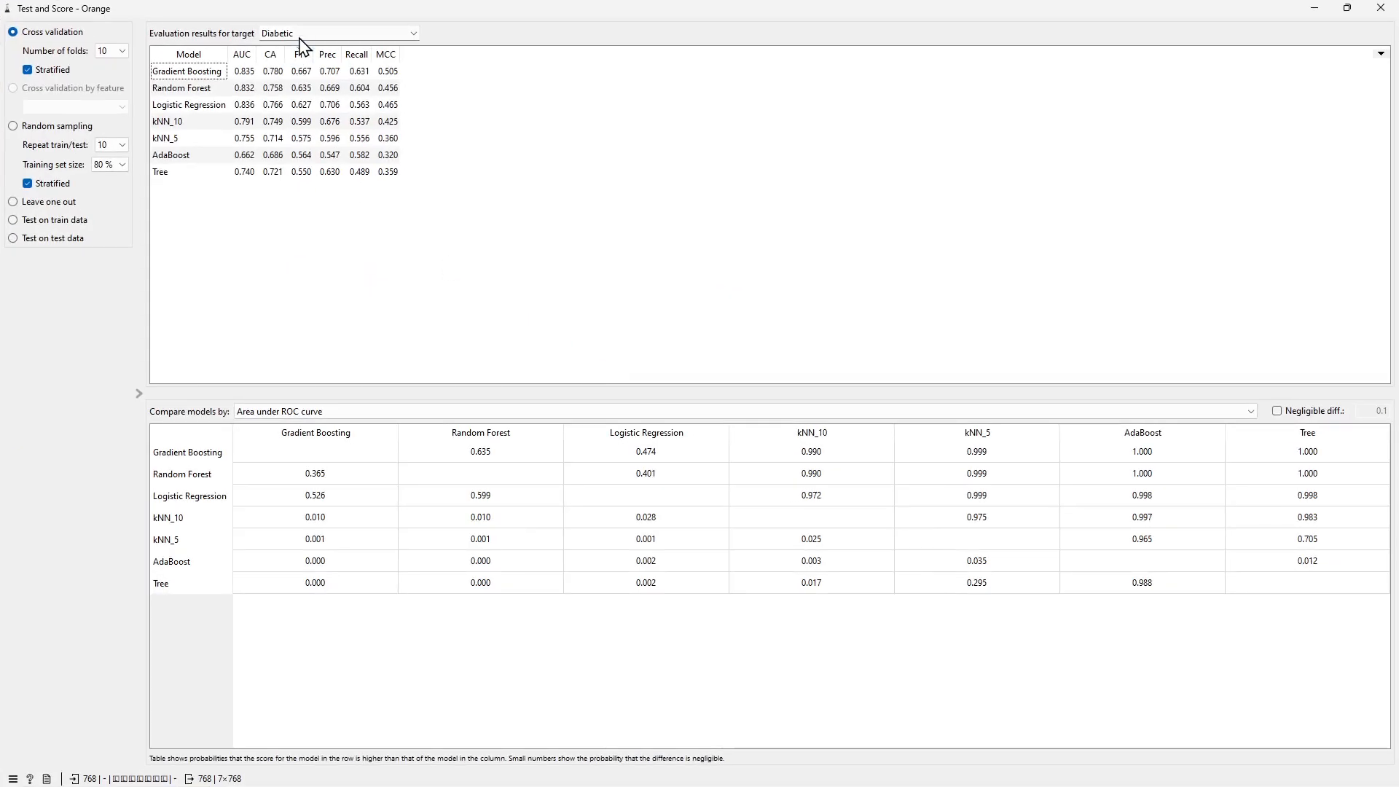
pyautogui.click(357, 55)
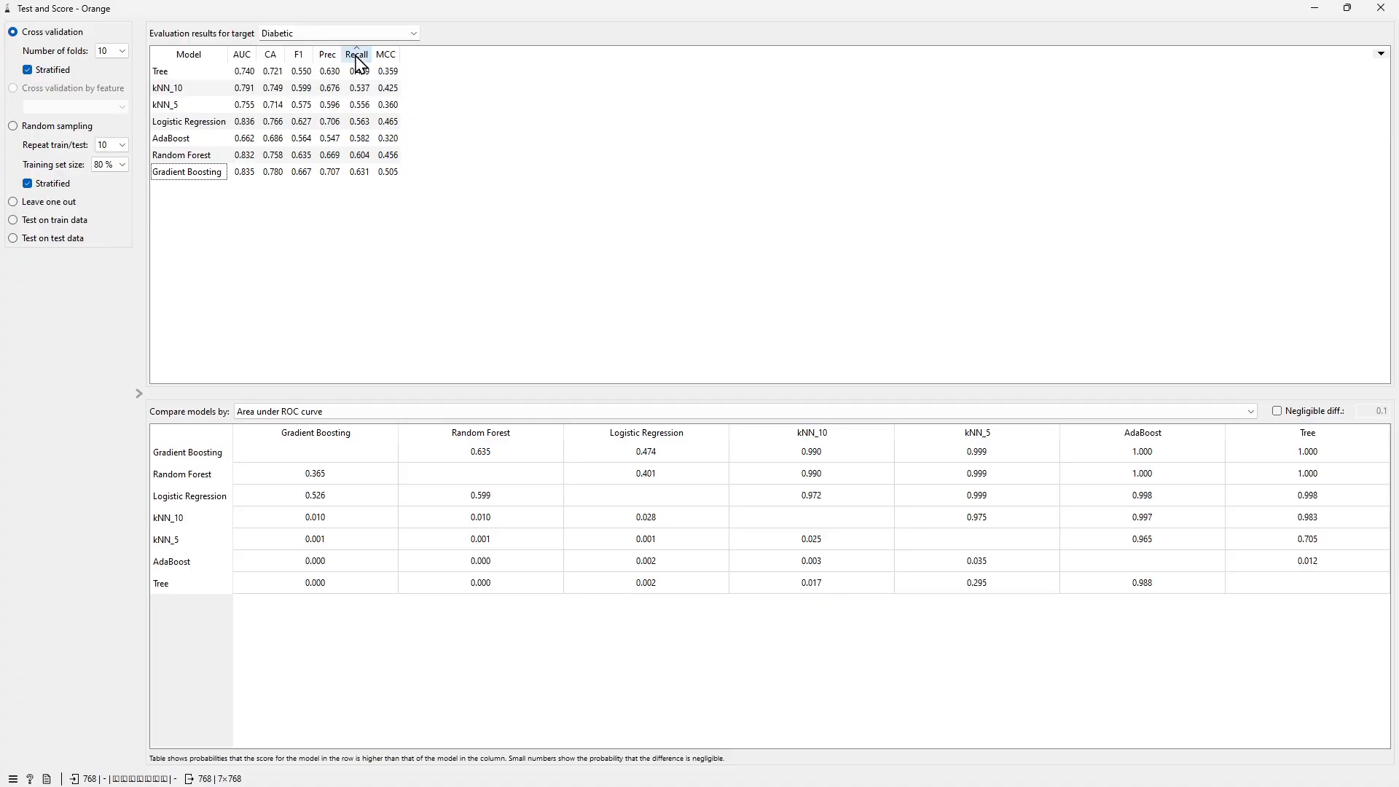
pyautogui.click(299, 54)
pyautogui.click(299, 55)
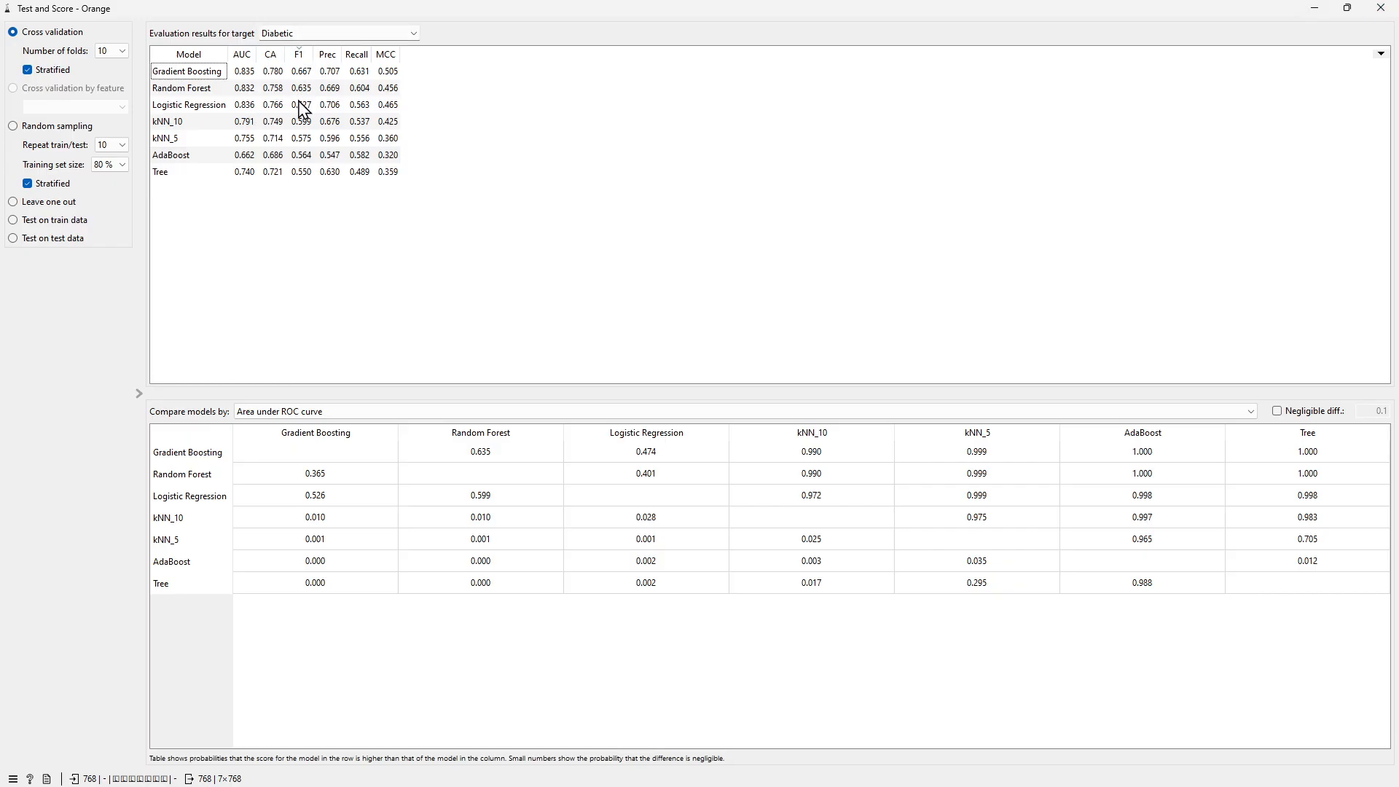
pyautogui.click(1381, 7)
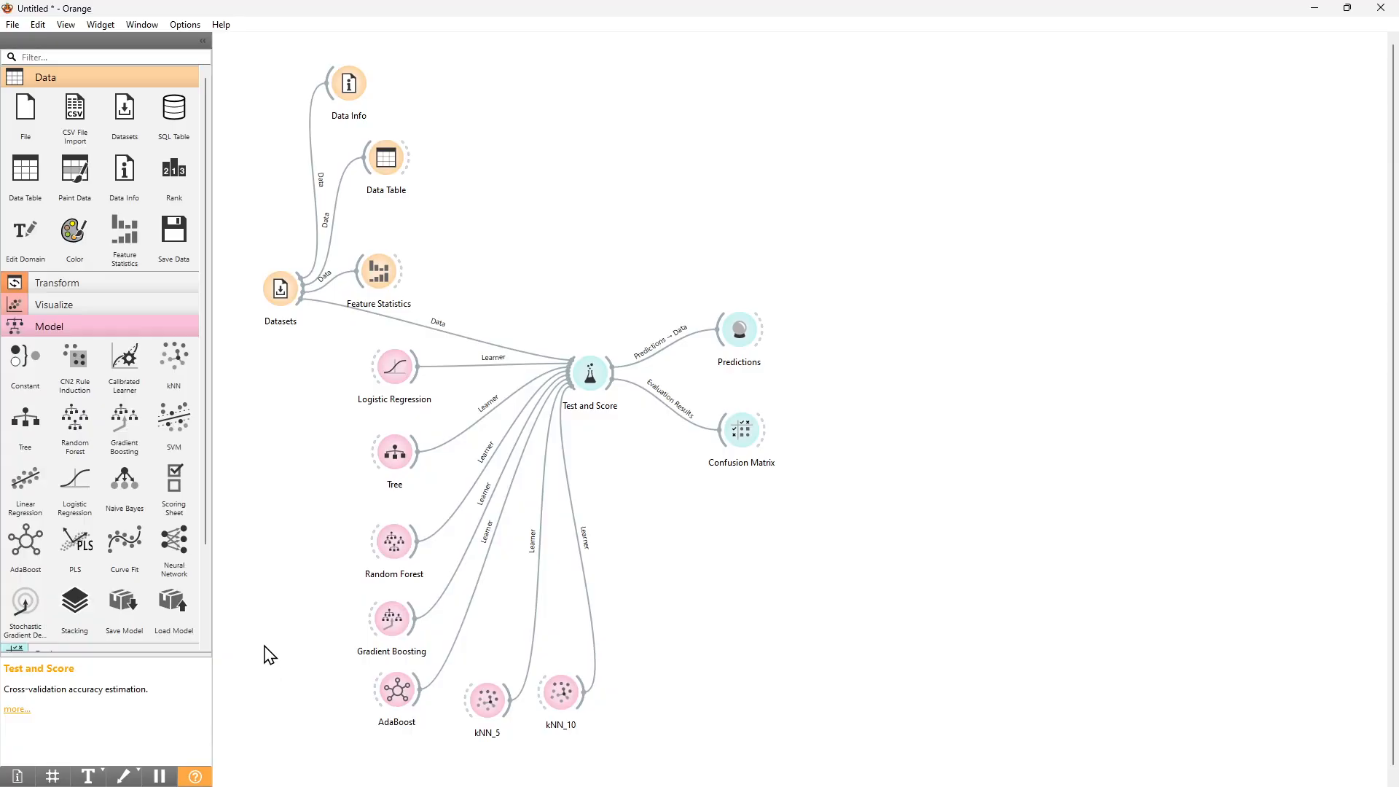
# - Set the number of trees in the Random Forest widget to 10 and check its scores in Test and Score
pyautogui.doubleClick(394, 543)
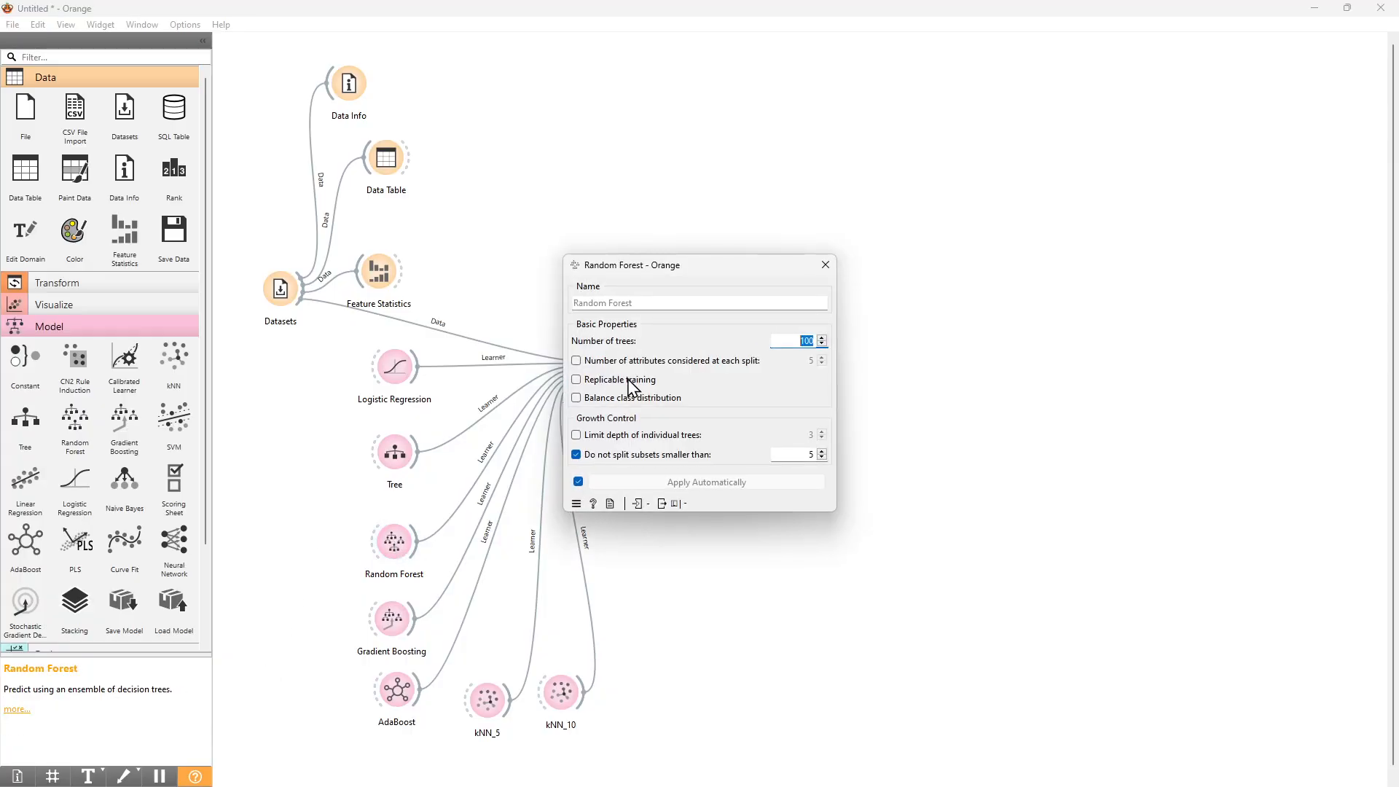
pyautogui.write('10')
pyautogui.click(825, 265)
pyautogui.doubleClick(593, 377)
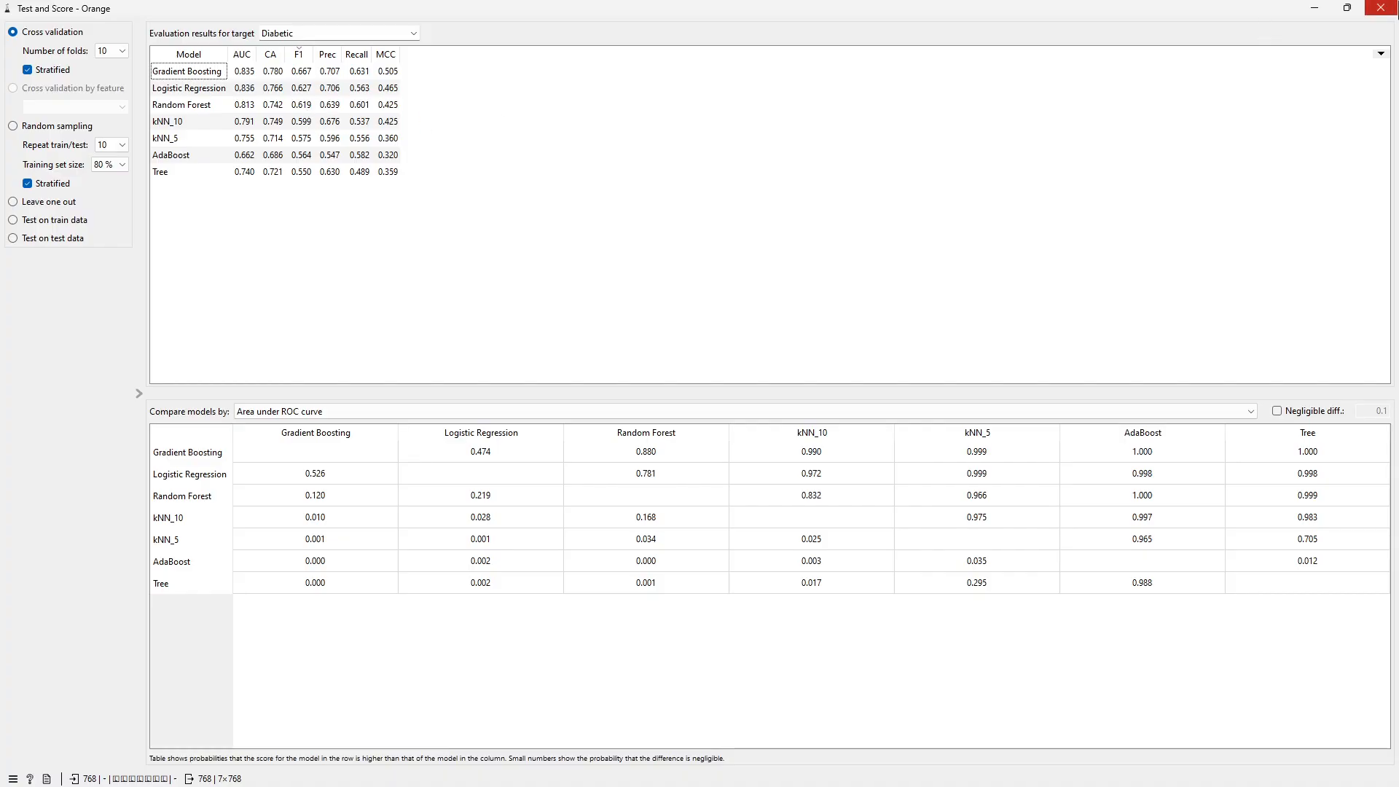
pyautogui.click(1380, 8)
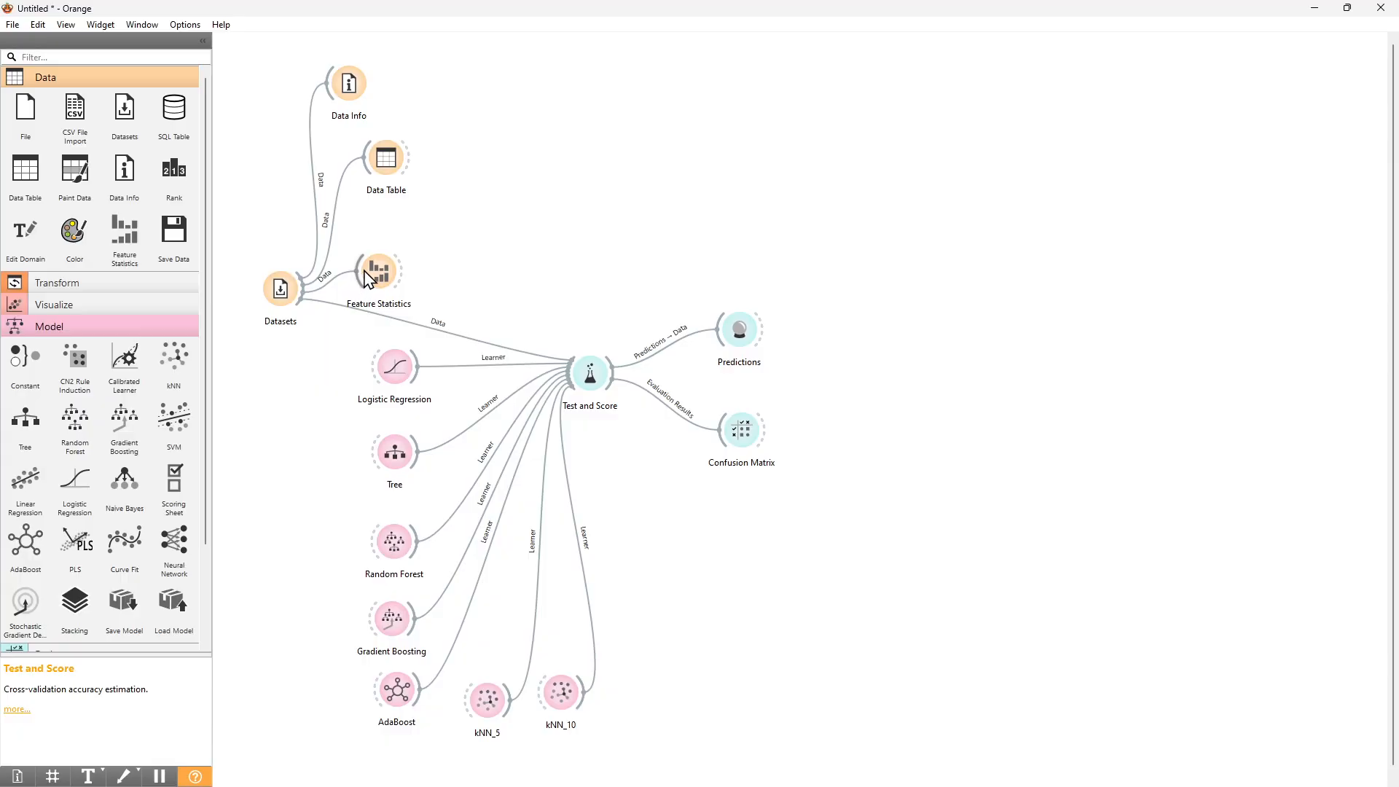
# - Reposition the Feature Statistics and Data Info widgets so they line up in a column with Data Table
pyautogui.moveTo(362, 270); pyautogui.dragTo(392, 229)
pyautogui.press('Escape')
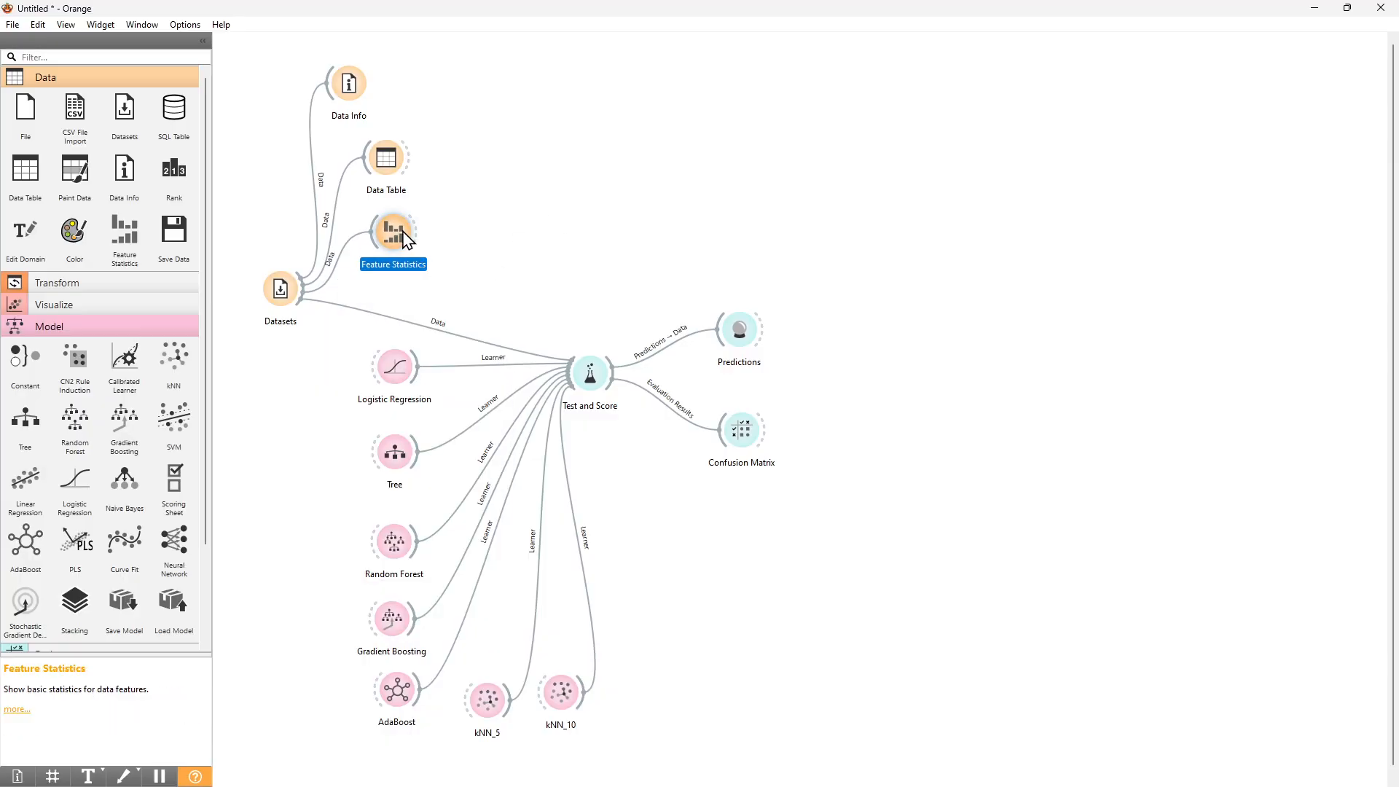
pyautogui.moveTo(345, 73); pyautogui.dragTo(384, 67)
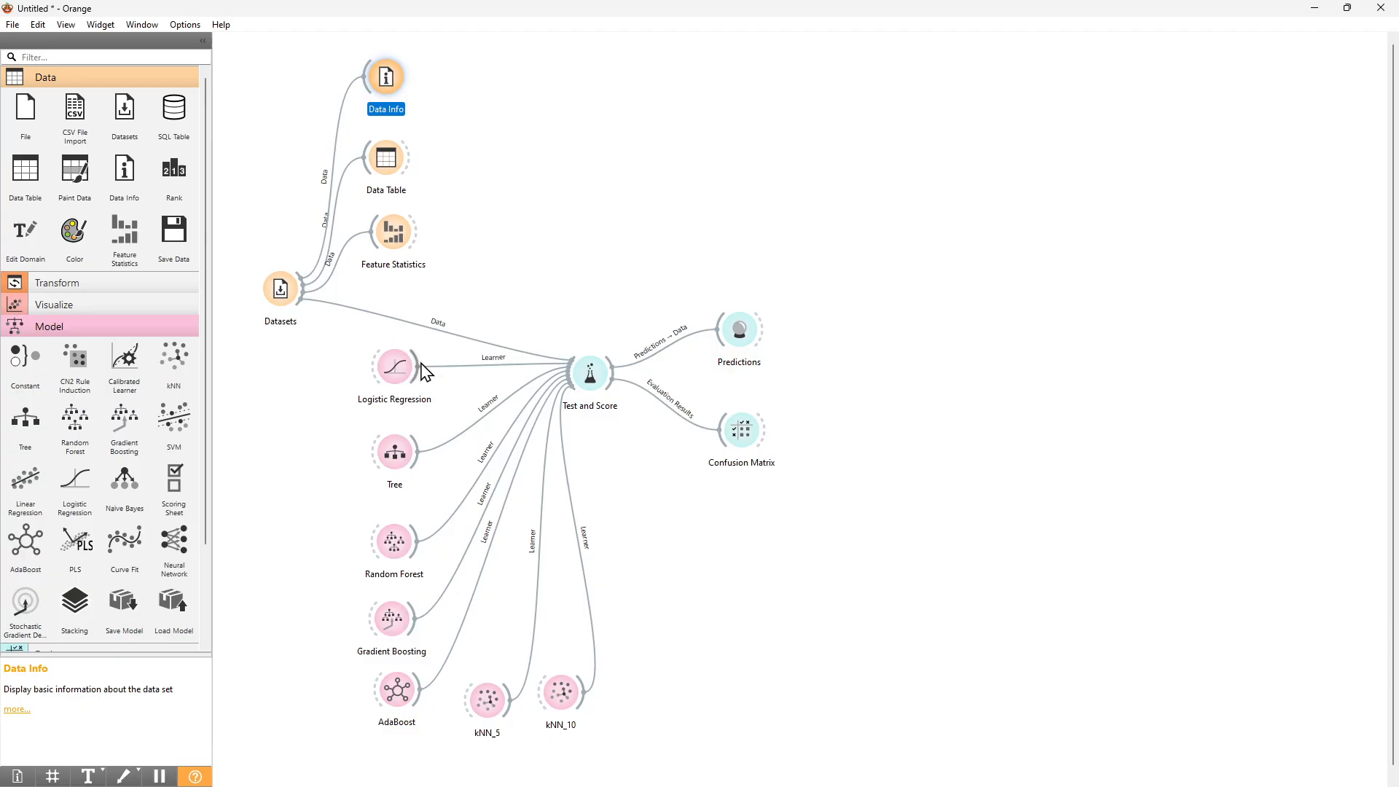
# - Switch Test and Score from cross validation to random sampling and rank the models by descending F1
pyautogui.click(591, 376)
pyautogui.doubleClick(591, 375)
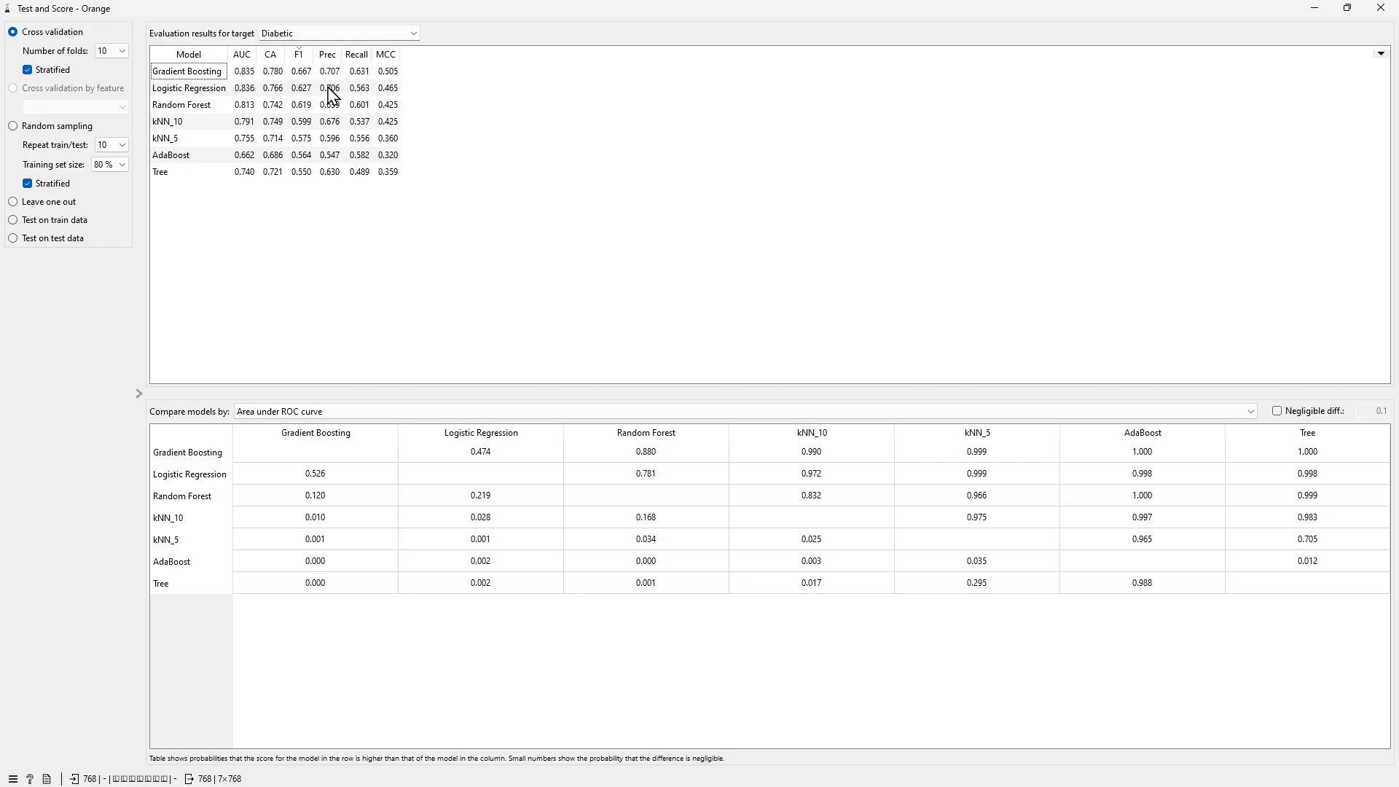
pyautogui.click(13, 127)
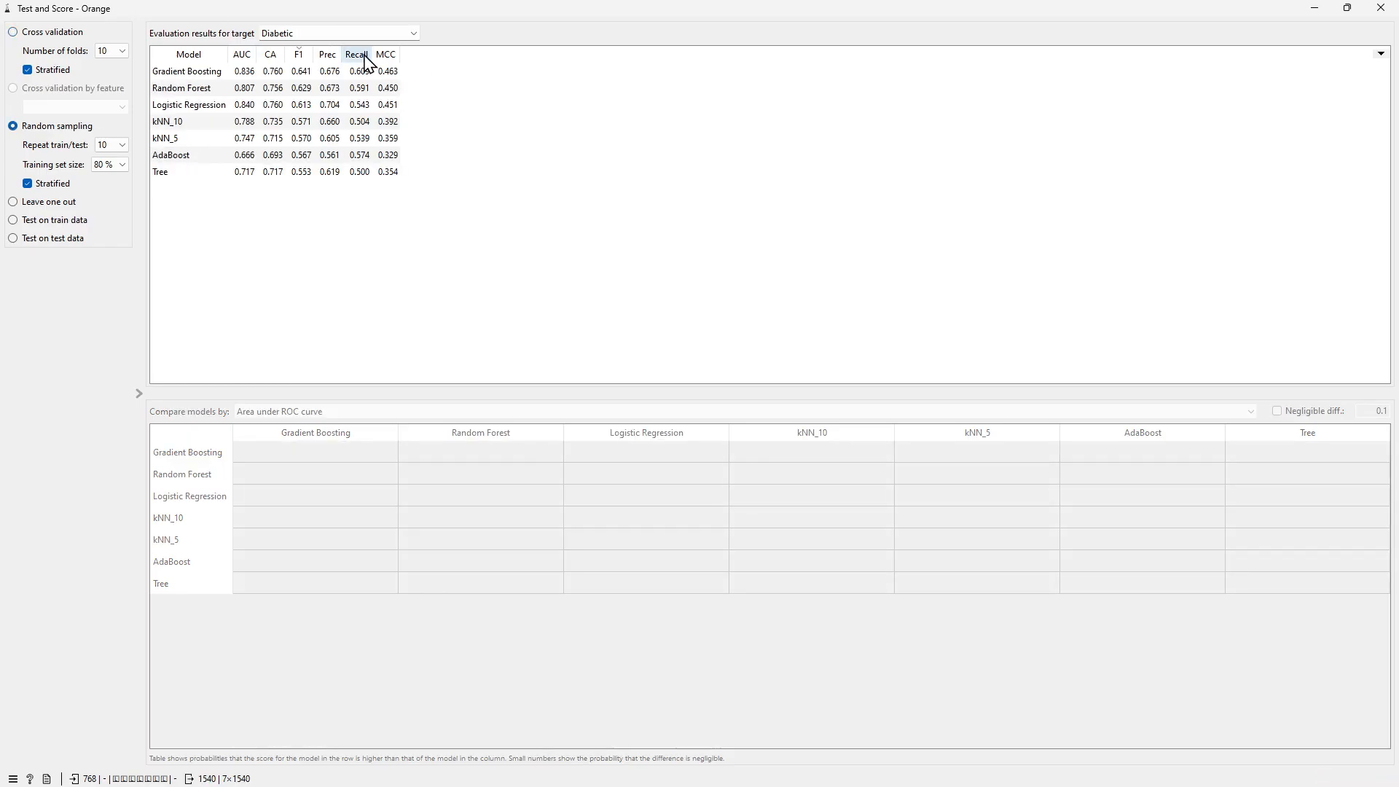
pyautogui.click(308, 57)
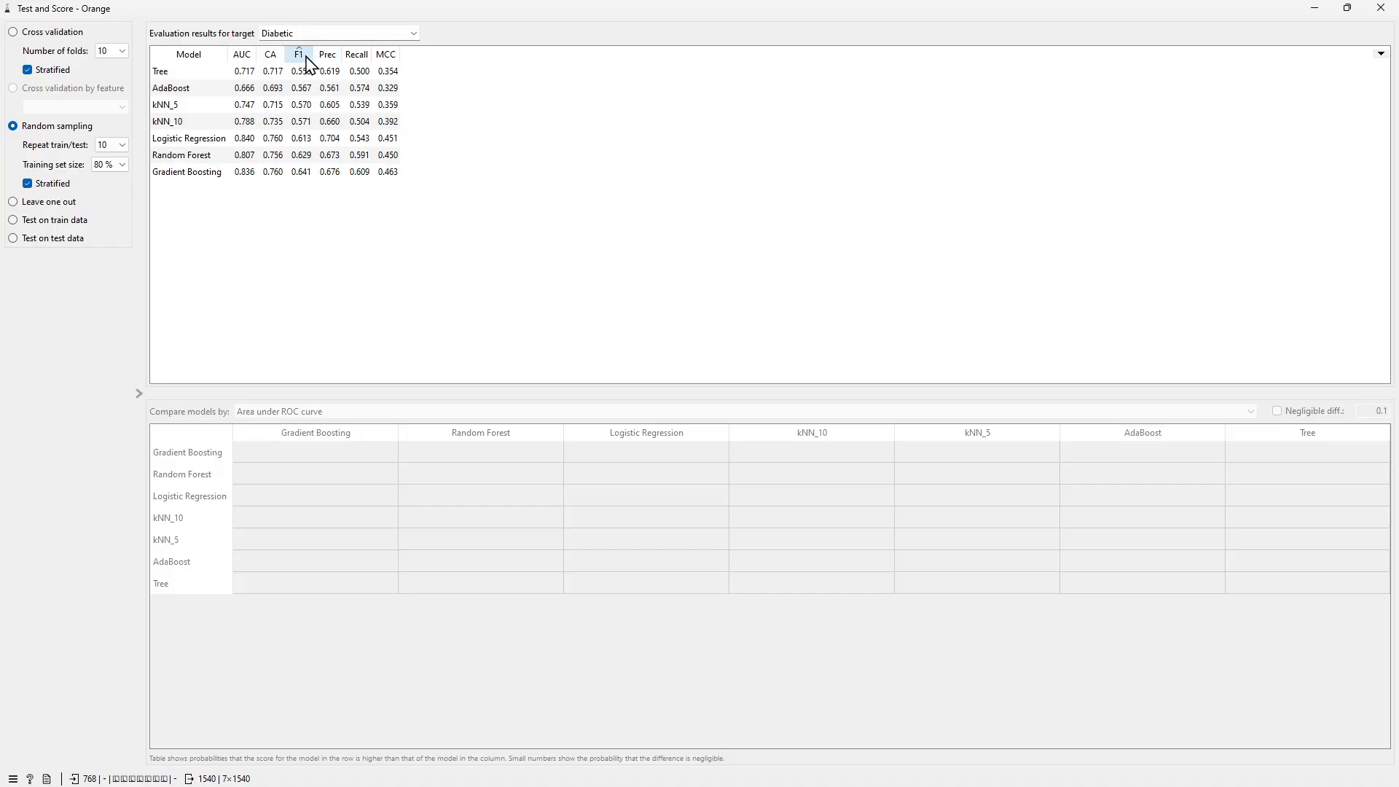
pyautogui.click(305, 58)
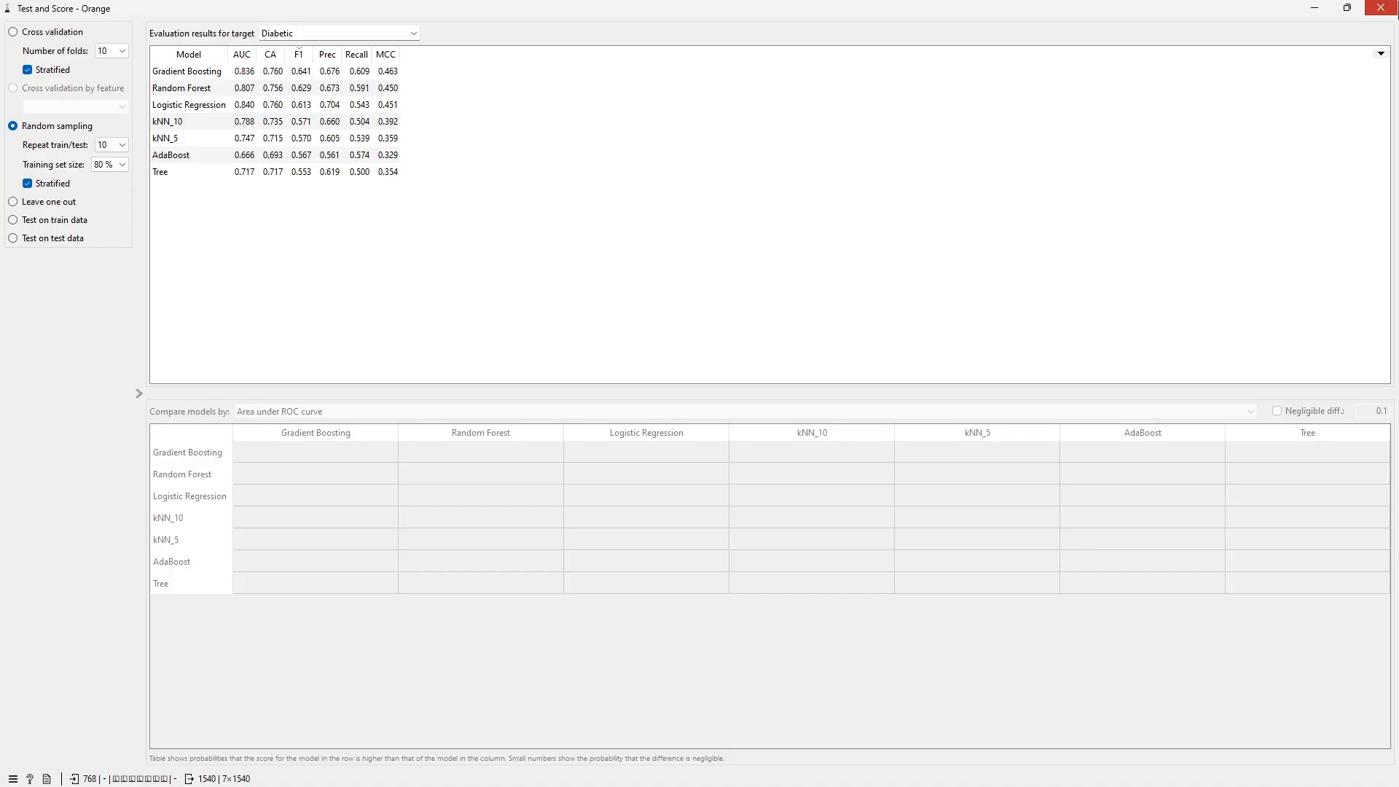
pyautogui.click(1380, 8)
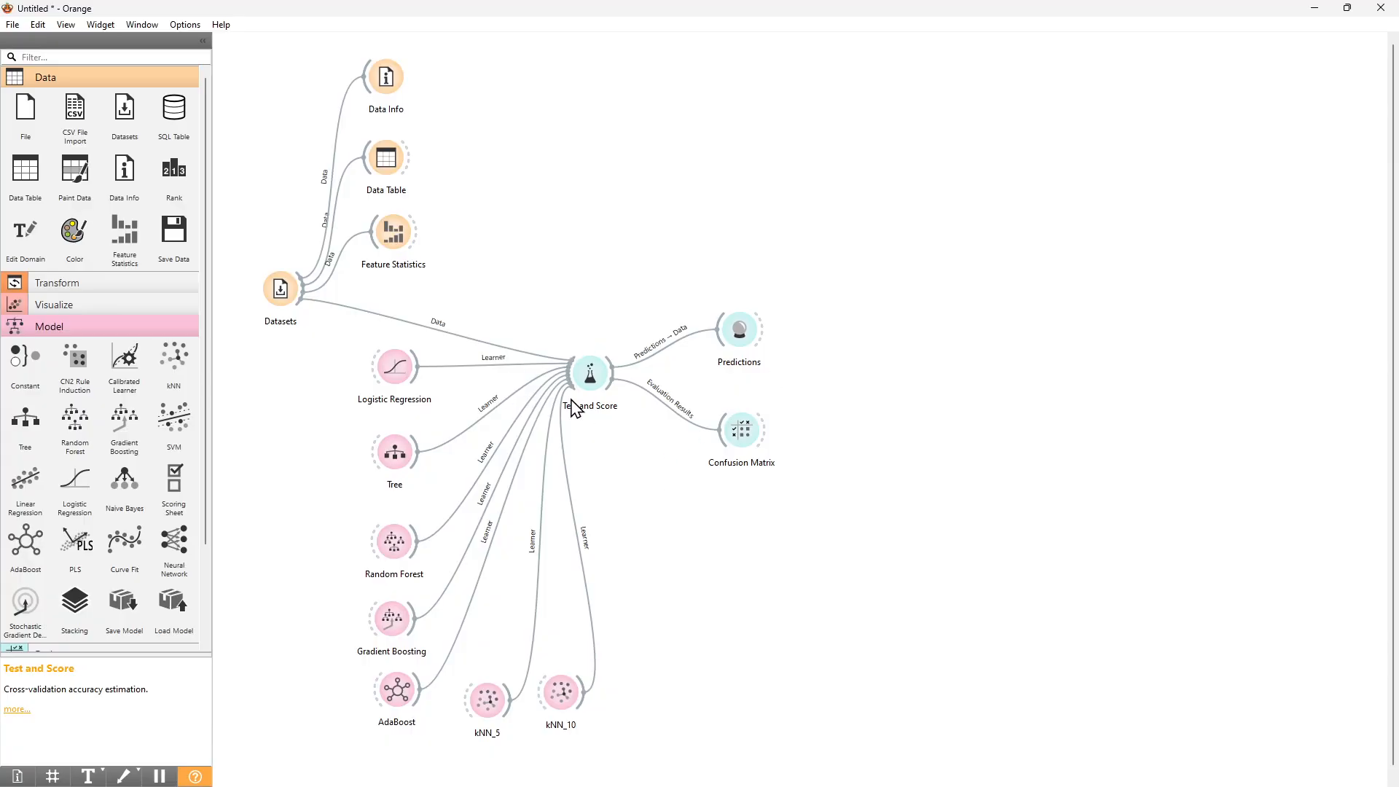
# - Open the Confusion Matrix widget and examine the Logistic Regression matrix as number of instances
pyautogui.doubleClick(750, 436)
pyautogui.moveTo(755, 453); pyautogui.dragTo(1055, 143)
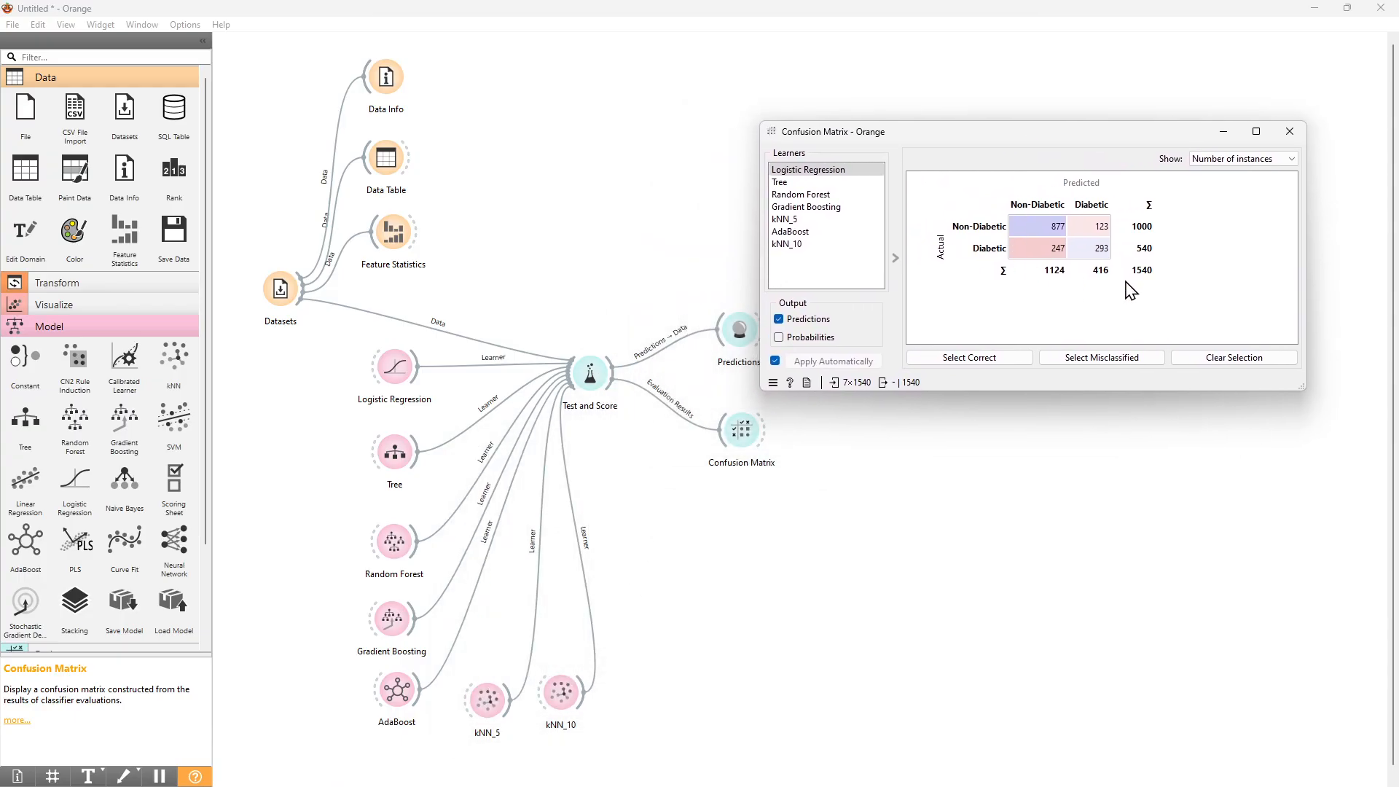
pyautogui.click(1291, 131)
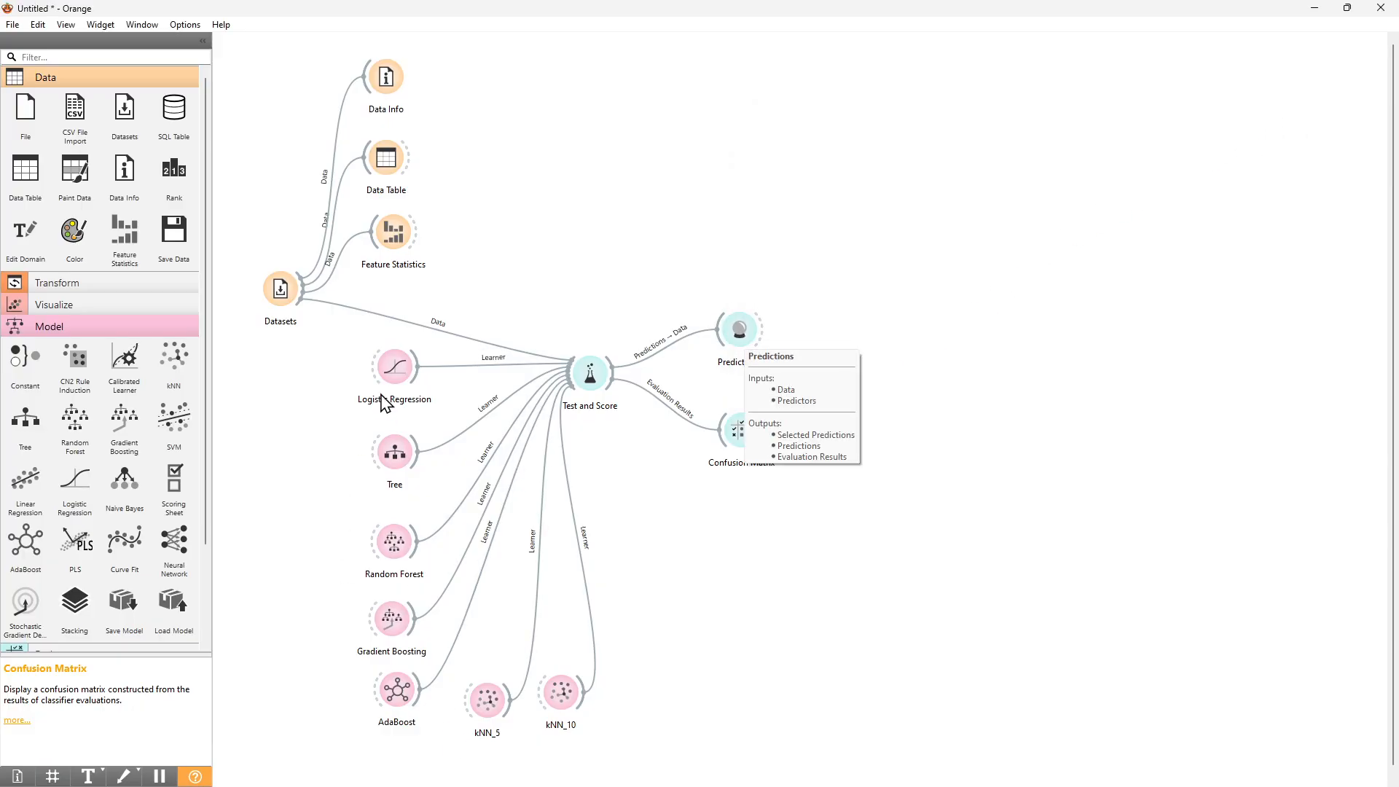
# - Examine the Predictions table, widening the probability columns and sorting ascending by the Logistic Regression (Diabetic) probability
pyautogui.doubleClick(739, 329)
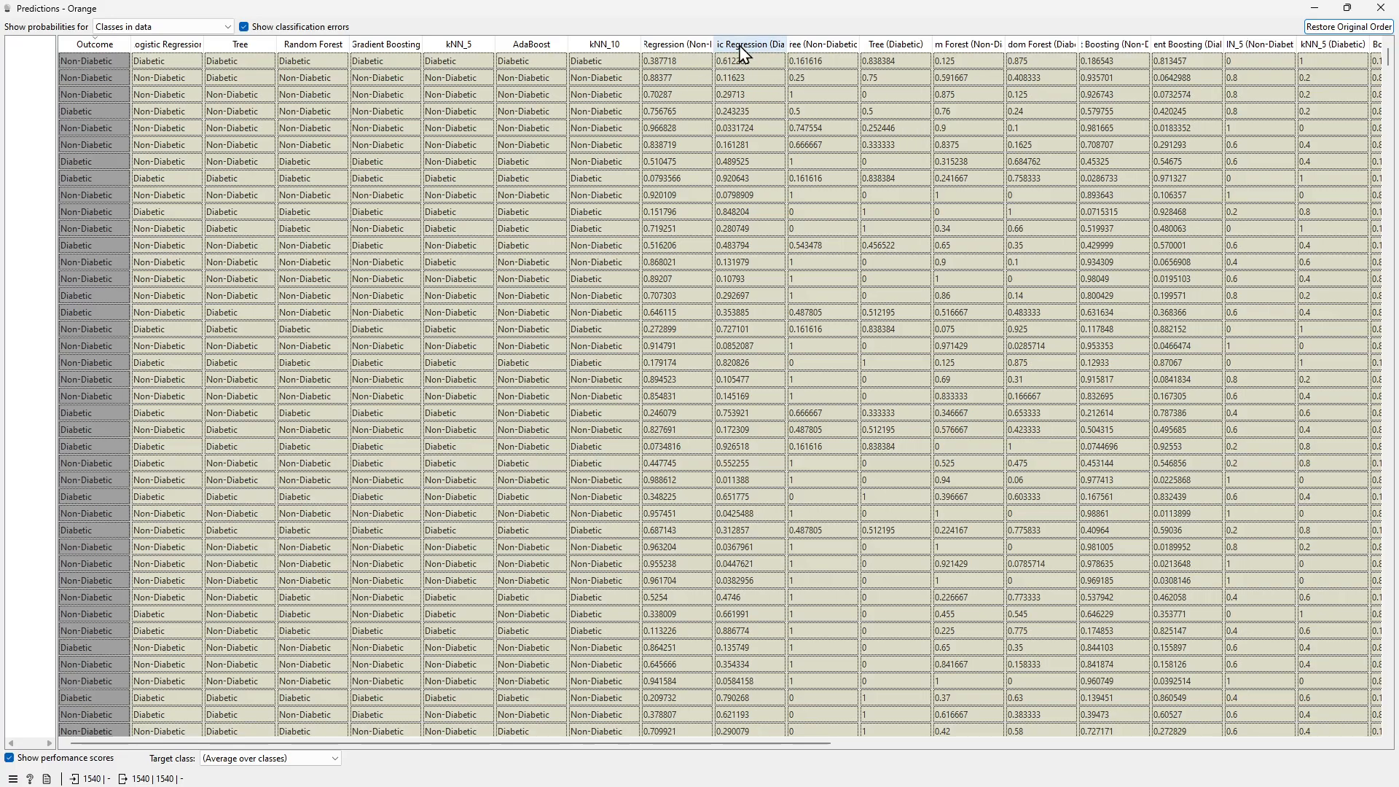
pyautogui.moveTo(713, 41); pyautogui.dragTo(763, 42)
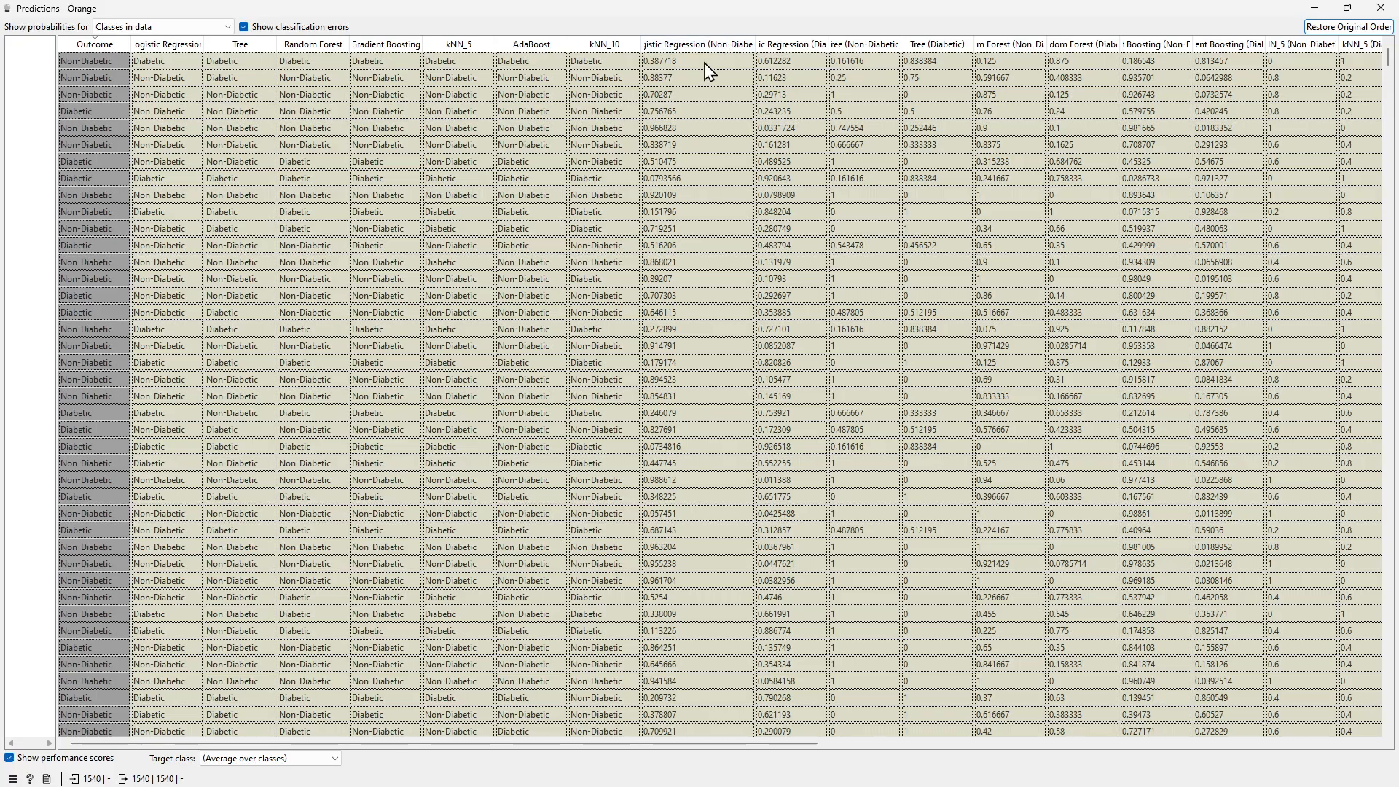
pyautogui.click(819, 44)
pyautogui.moveTo(829, 38); pyautogui.dragTo(845, 41)
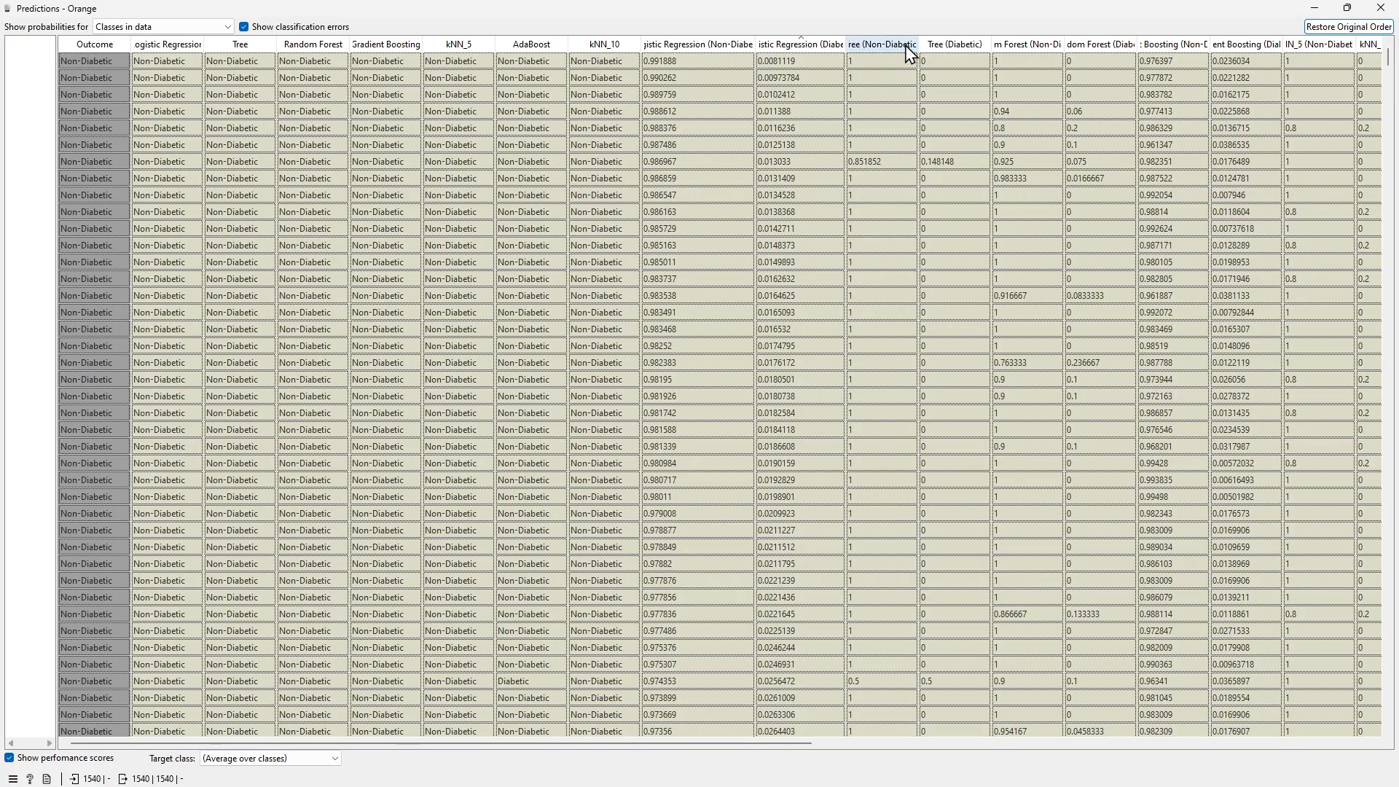
pyautogui.moveTo(917, 41); pyautogui.dragTo(945, 41)
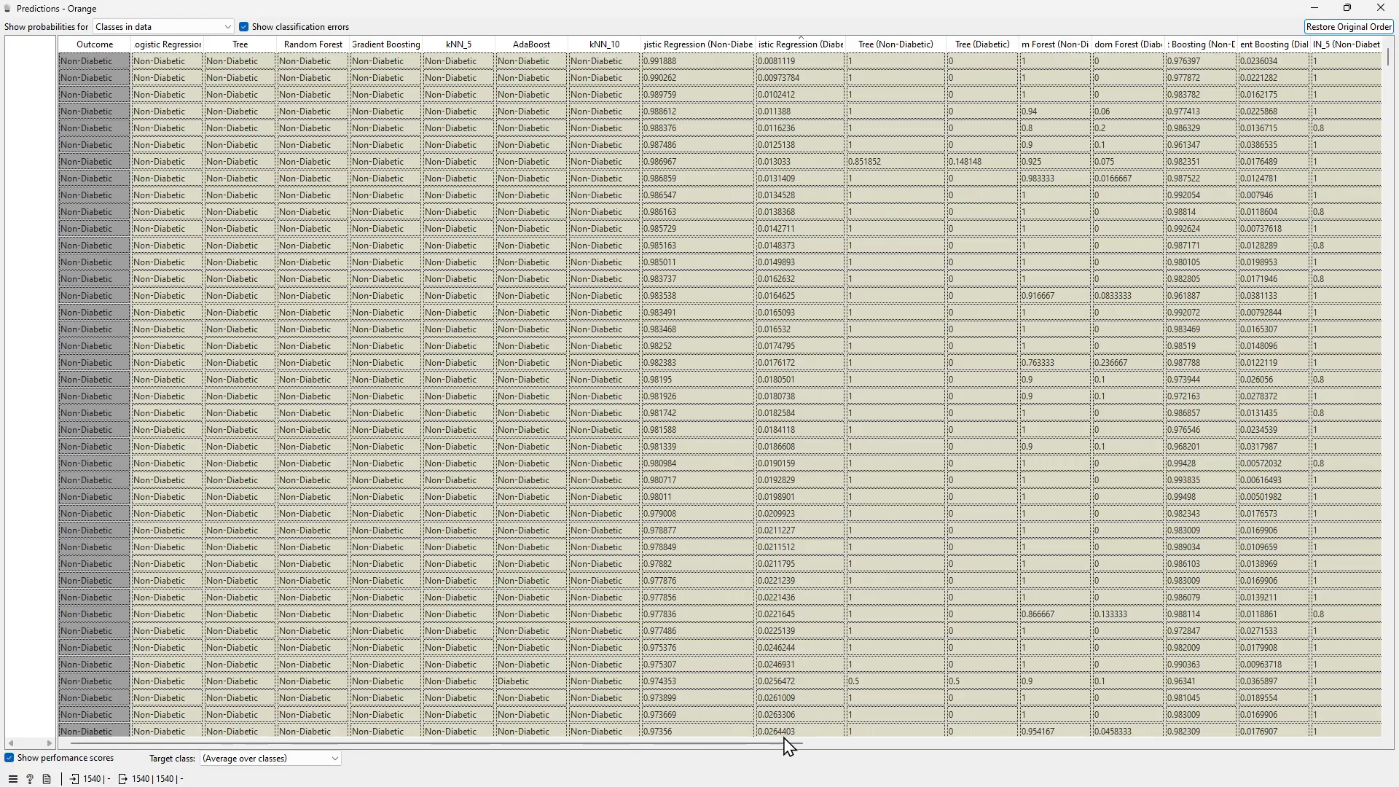
pyautogui.moveTo(787, 745); pyautogui.dragTo(1108, 759)
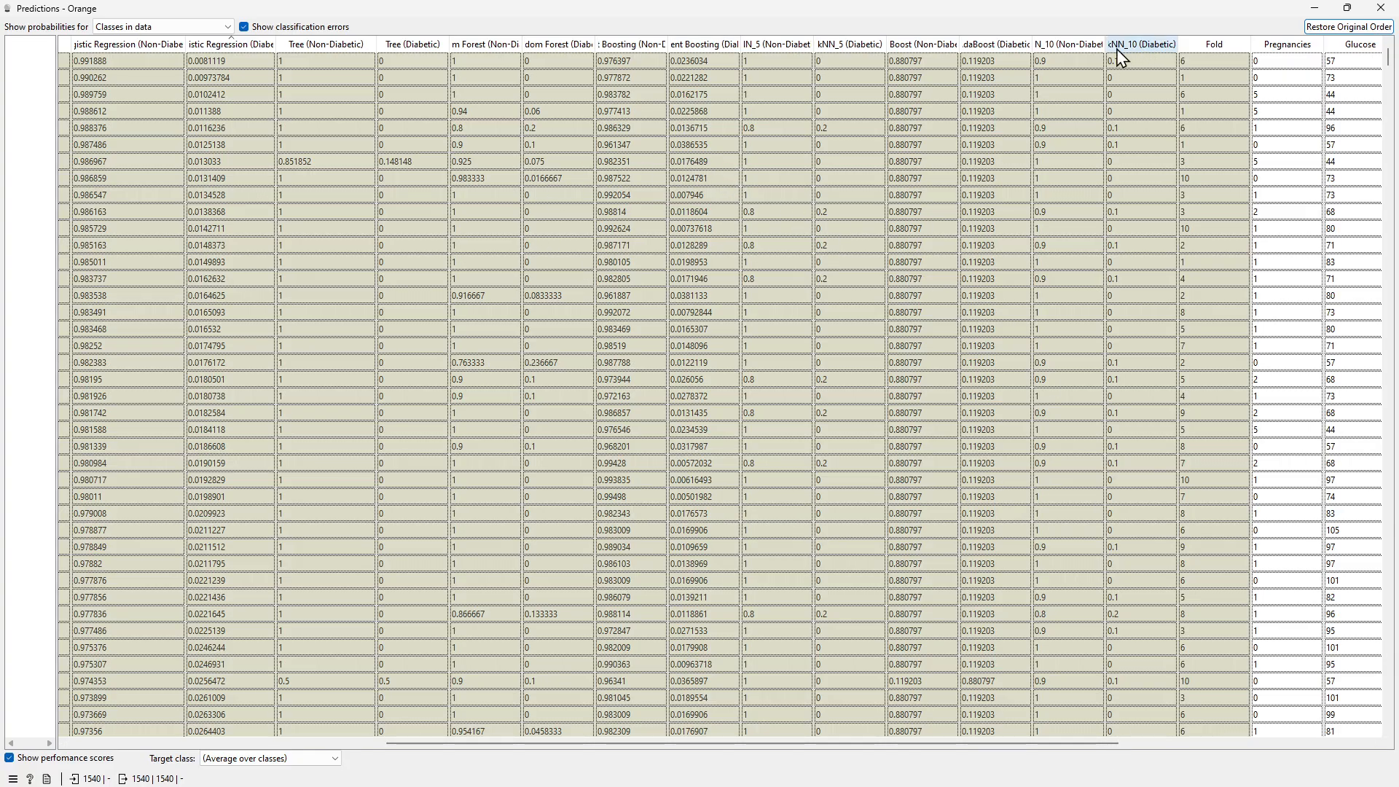
pyautogui.moveTo(1104, 43); pyautogui.dragTo(1230, 45)
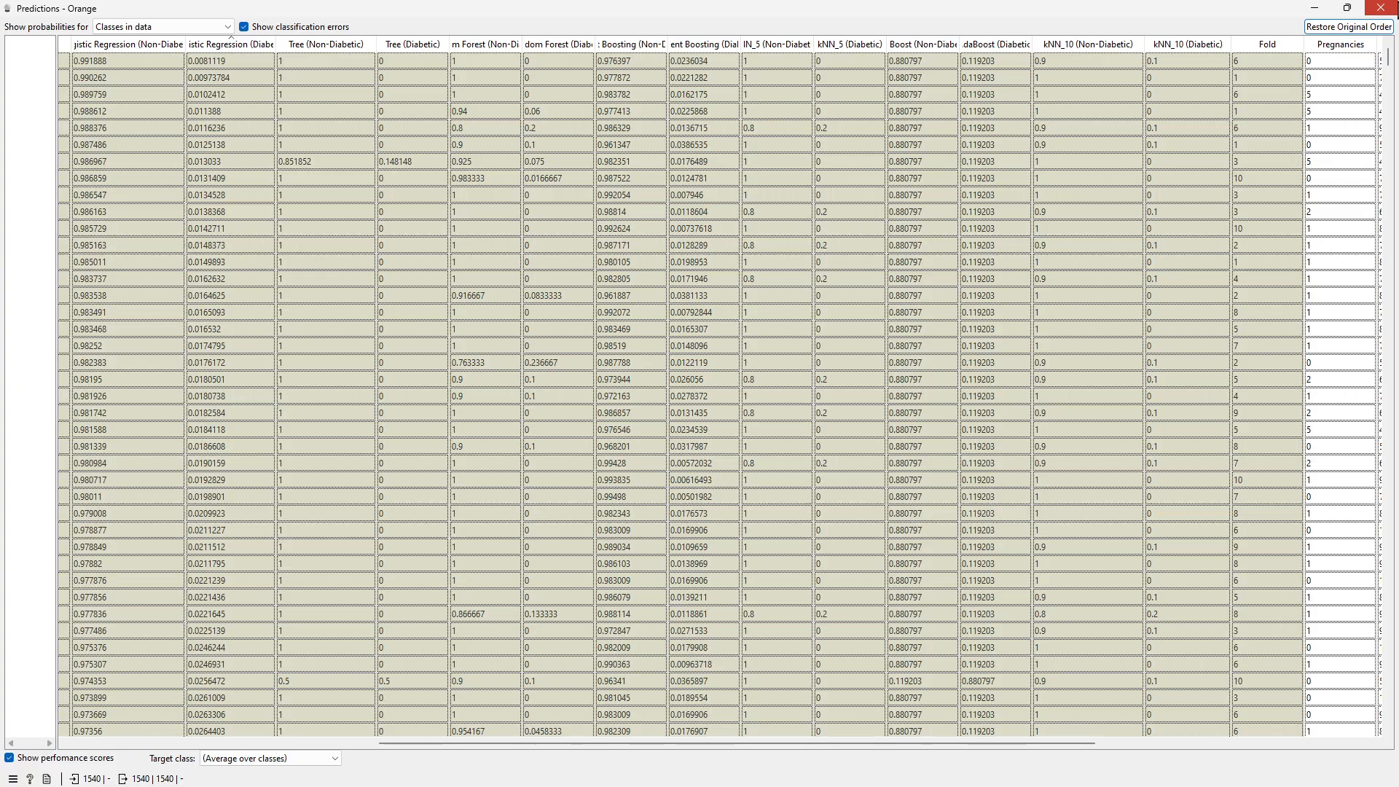
pyautogui.click(1381, 7)
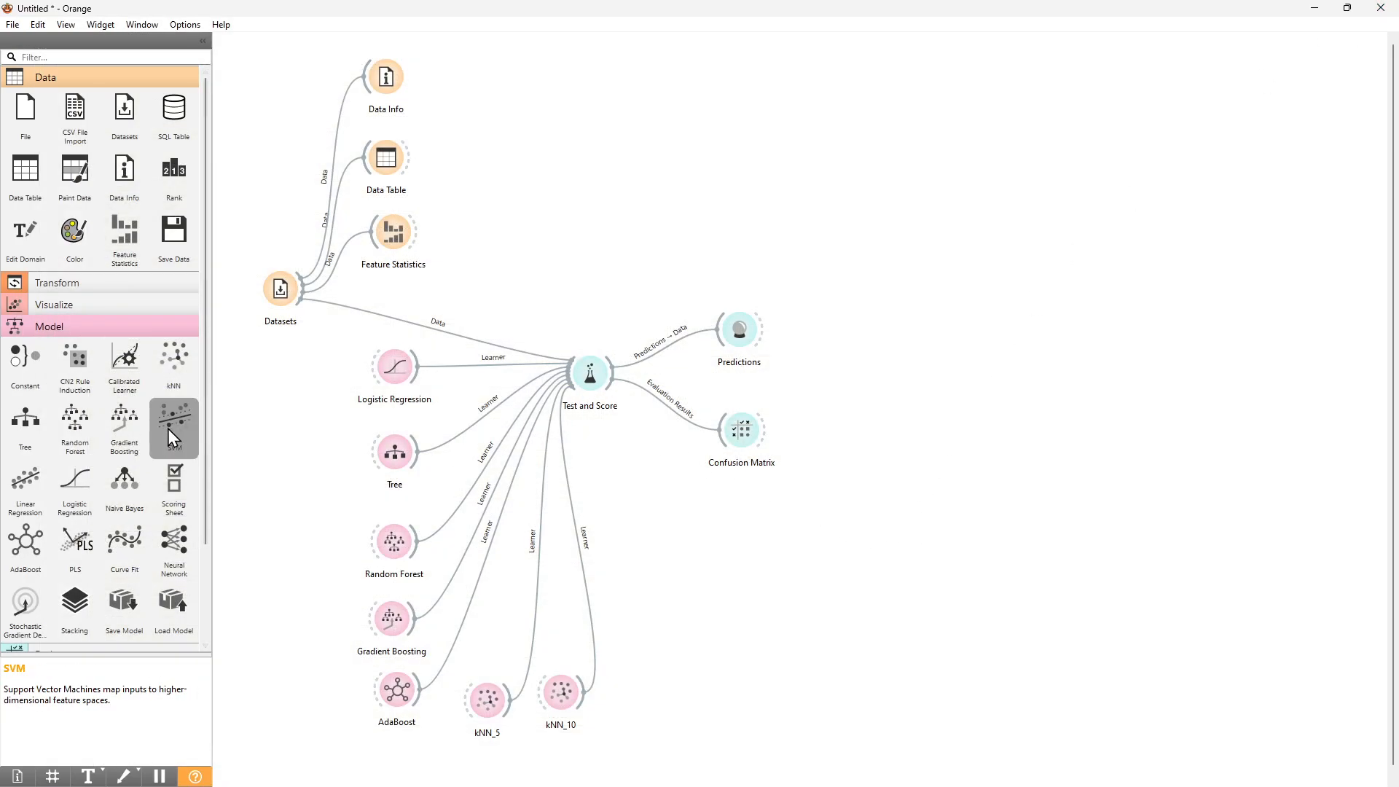
# - Add an SVM widget connected to Test and Score and check its scores against the other models
pyautogui.moveTo(168, 429); pyautogui.dragTo(588, 374)
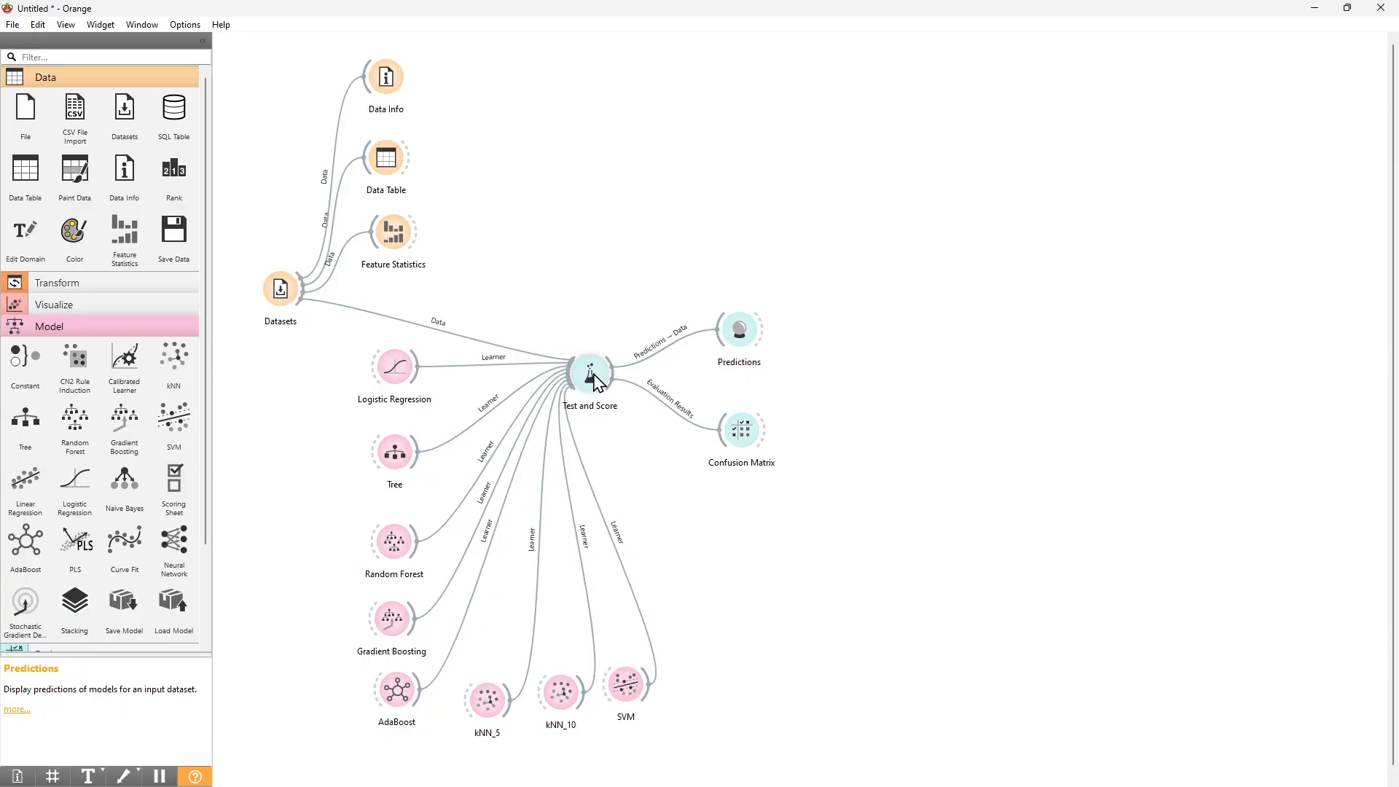
pyautogui.doubleClick(591, 375)
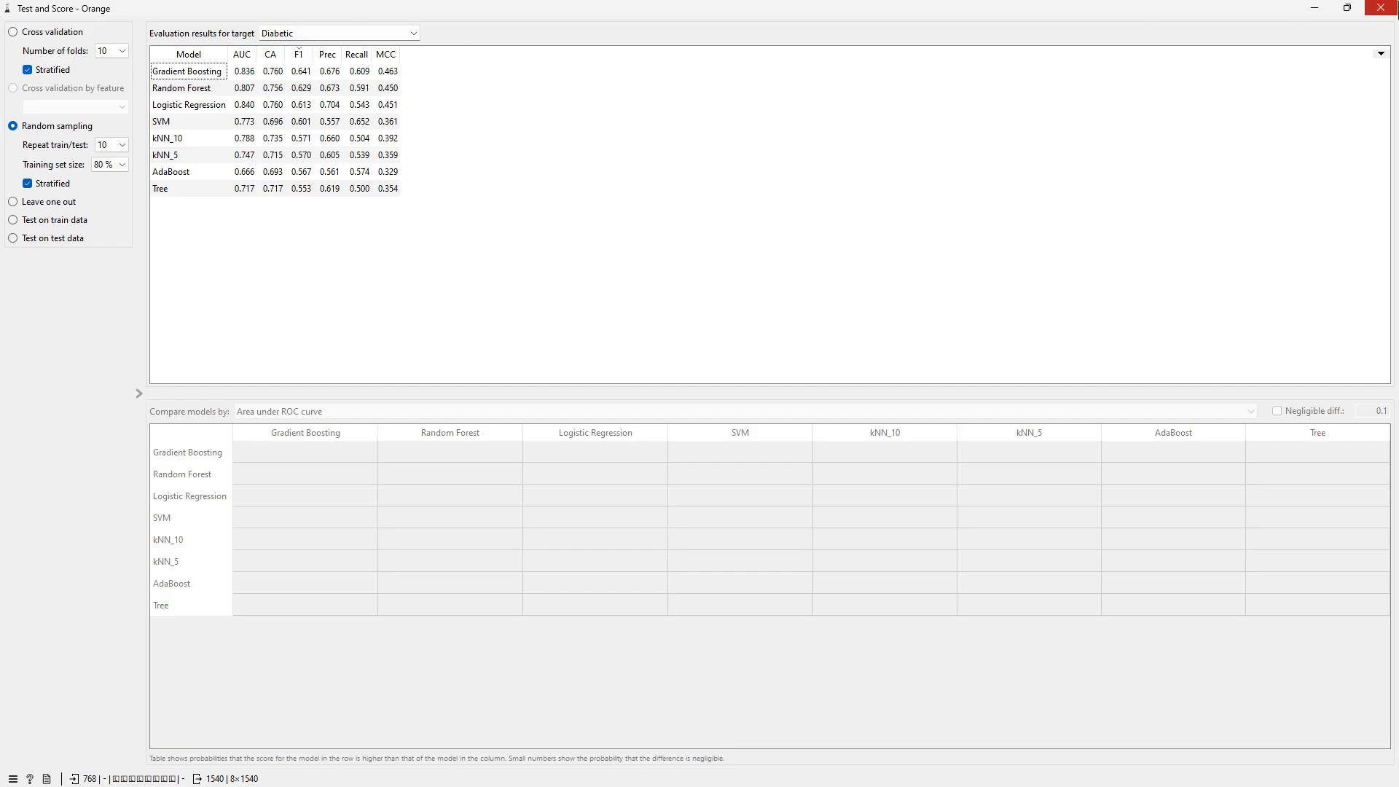
pyautogui.click(1380, 8)
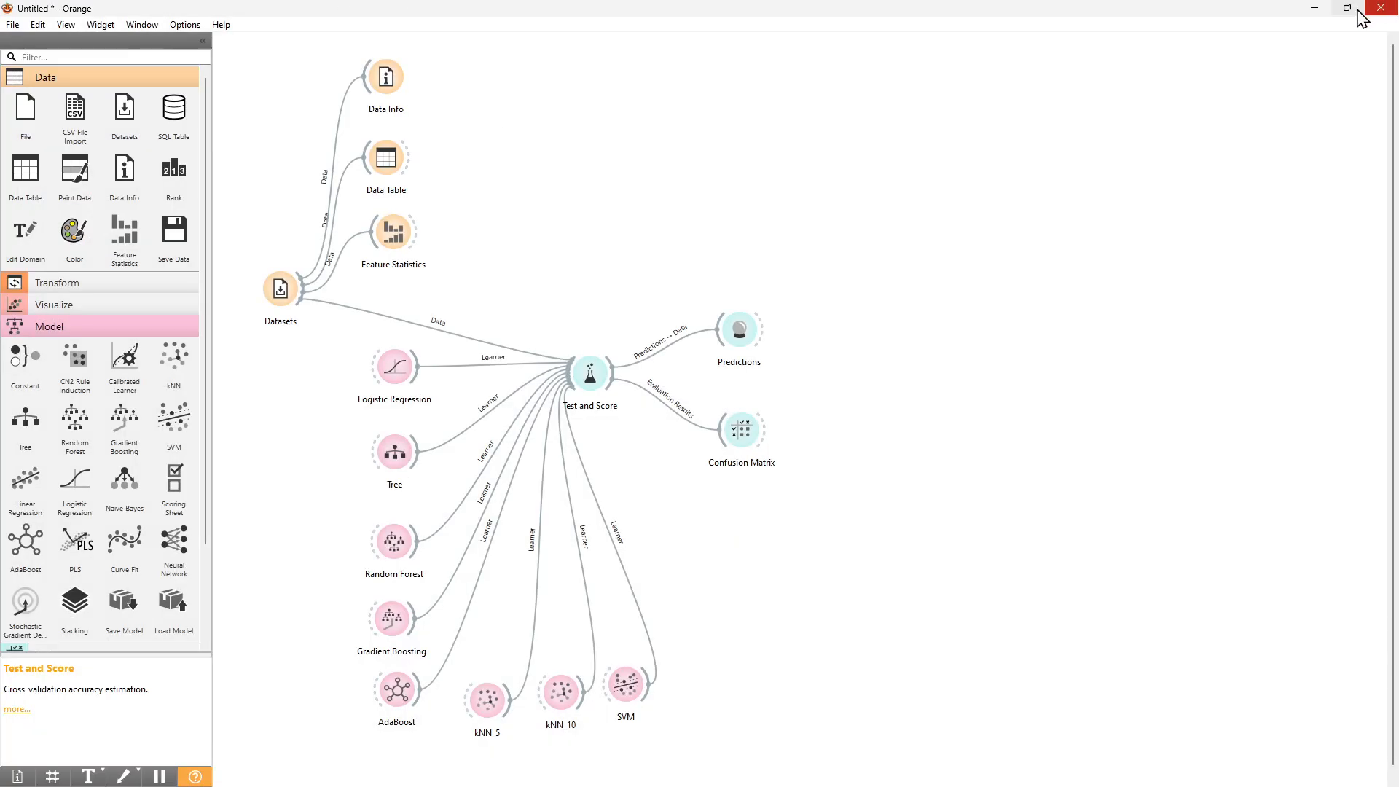
# - Review the SVM widget's settings, and move the widget slightly down to line up with the kNN widgets
pyautogui.doubleClick(625, 685)
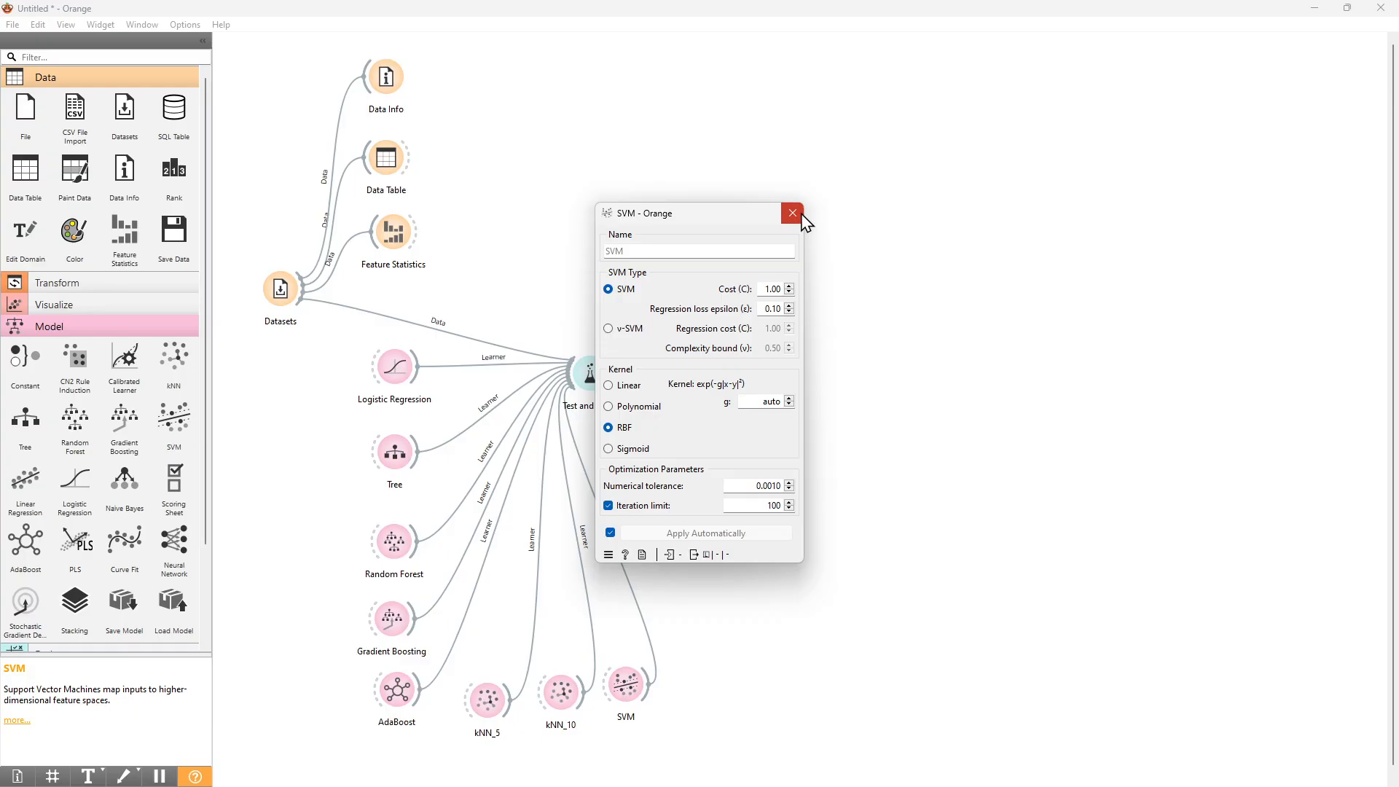
pyautogui.click(793, 213)
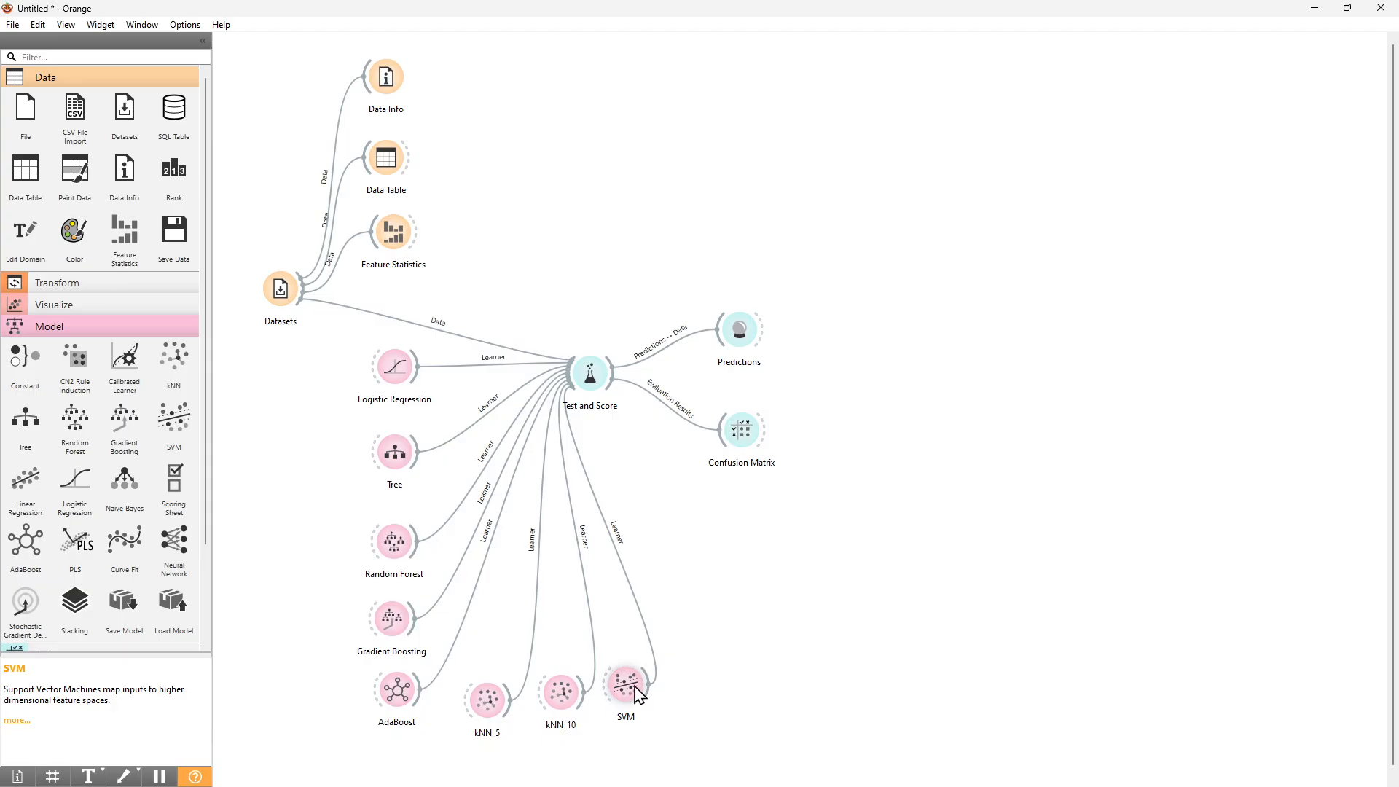
pyautogui.moveTo(635, 697); pyautogui.dragTo(640, 706)
pyautogui.click(755, 658)
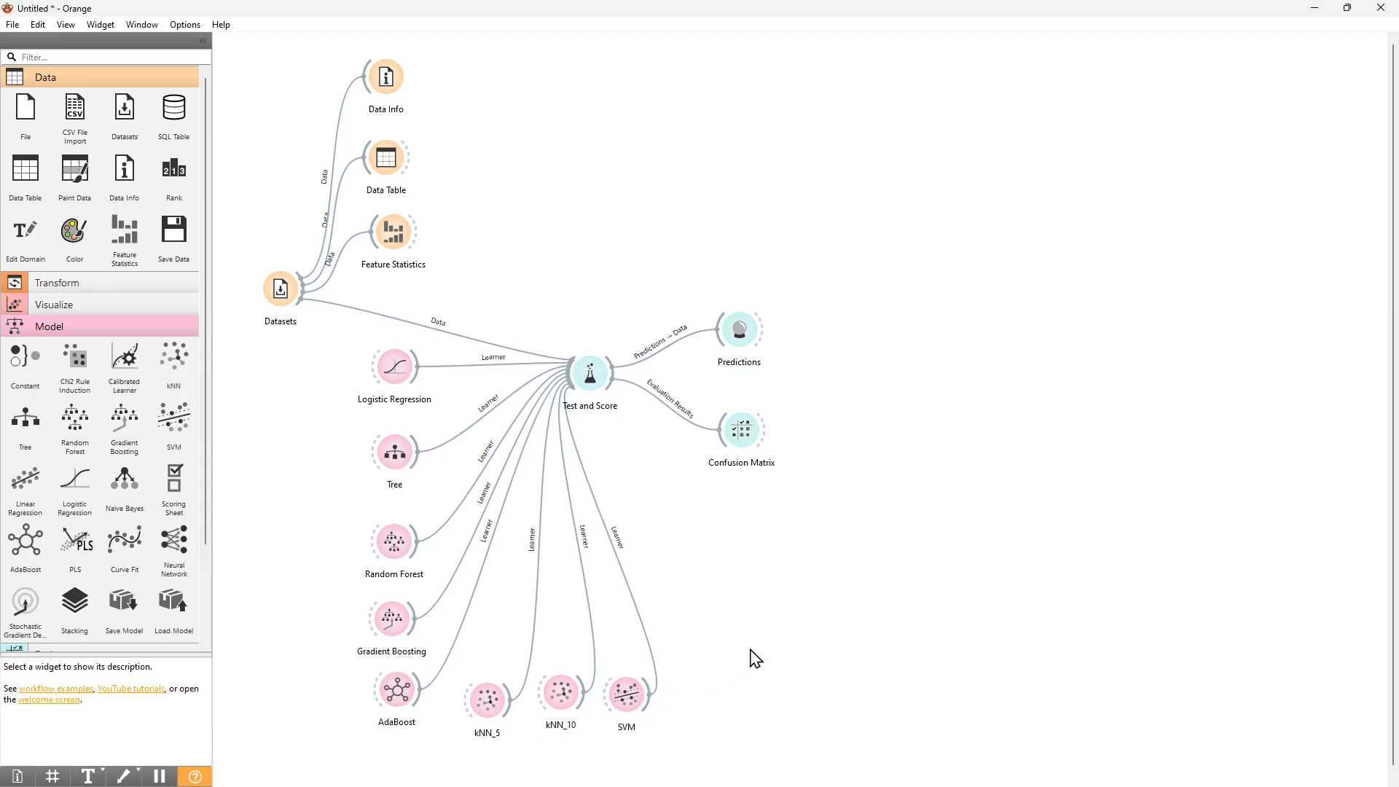